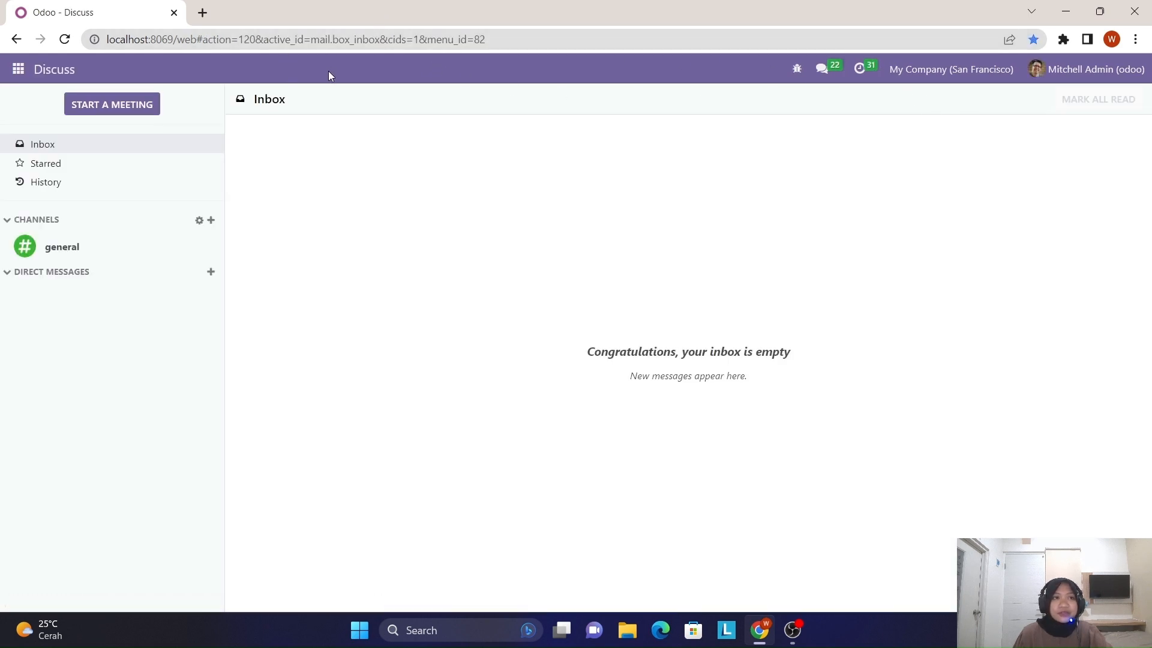
Step: Check in the list of apps that the Manufacturing (mrp) module is installed
click(18, 69)
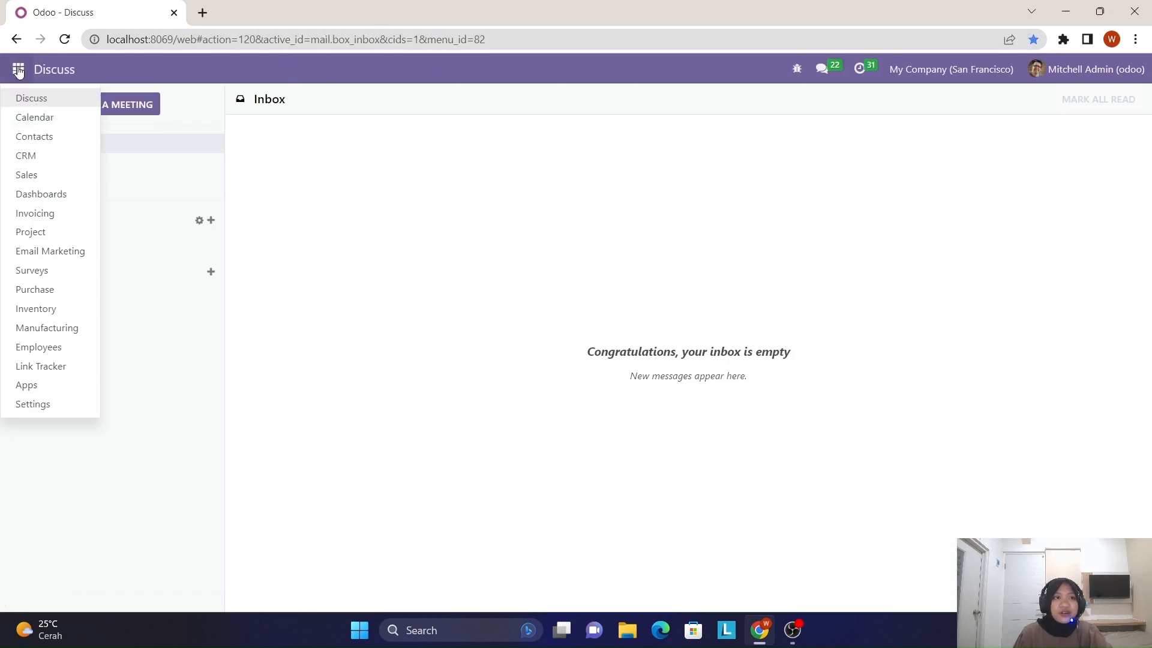
click(45, 387)
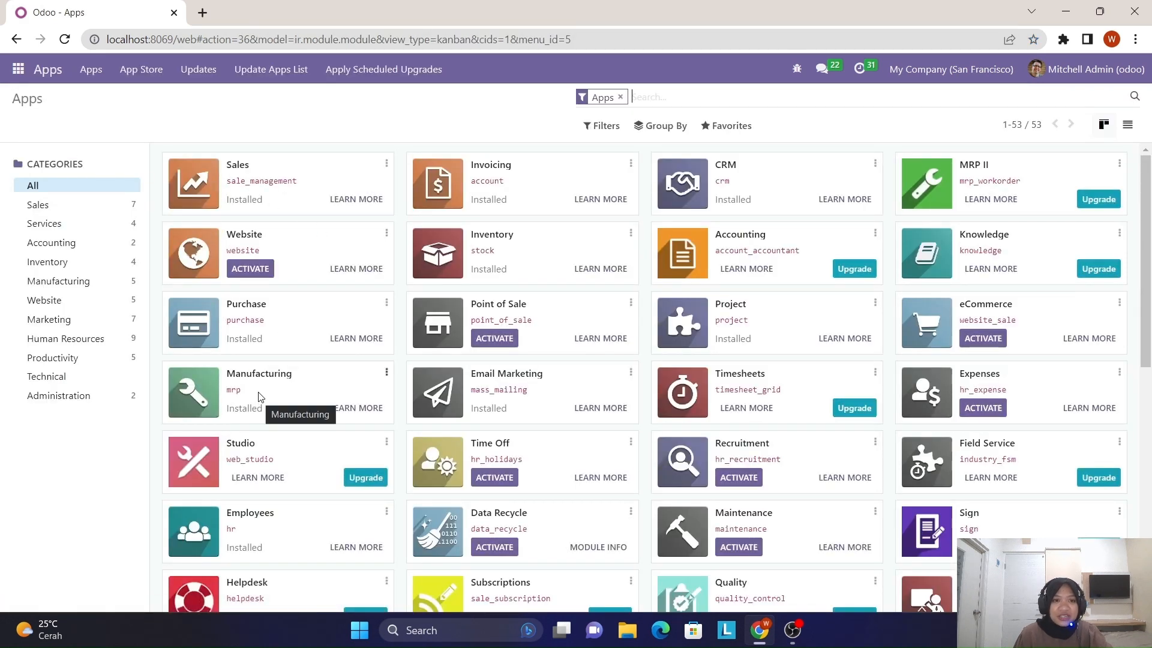
drag(231, 380, 305, 385)
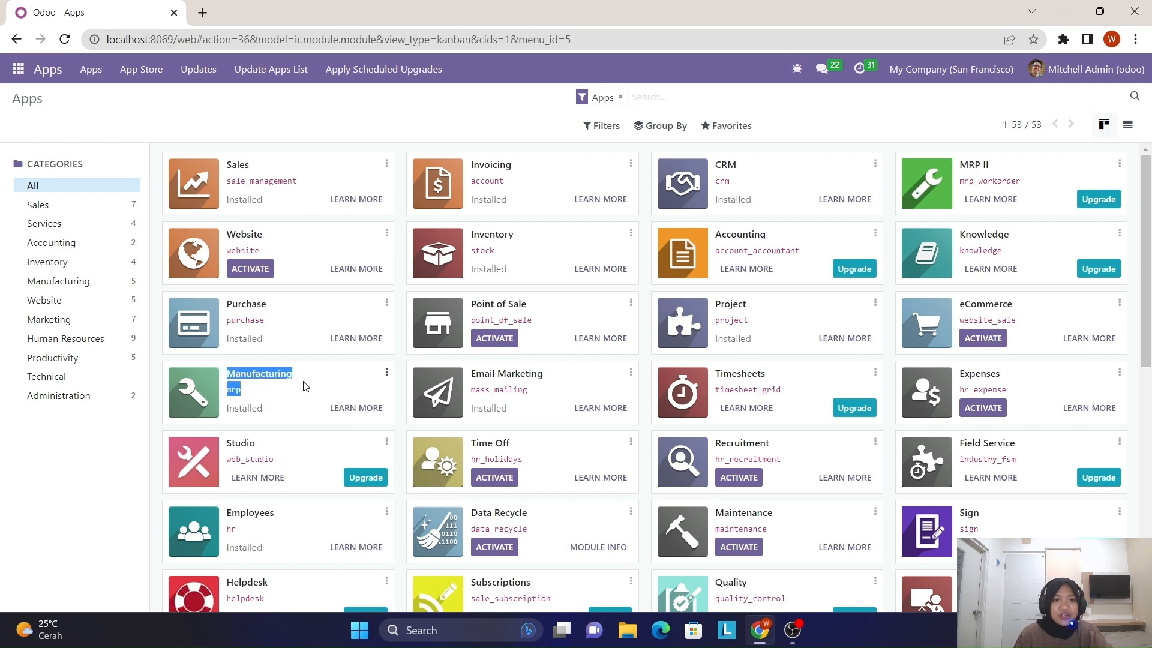
click(309, 384)
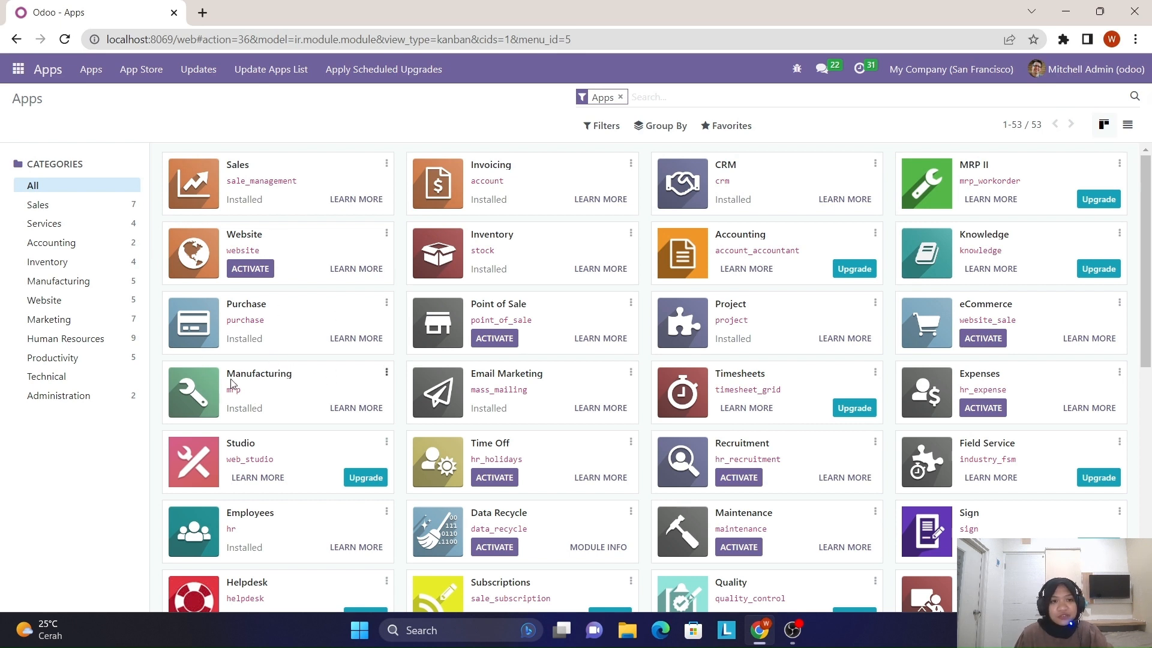
Step: Find the Work Orders option for Manufacturing by searching the general settings for "work", and save the settings
click(18, 69)
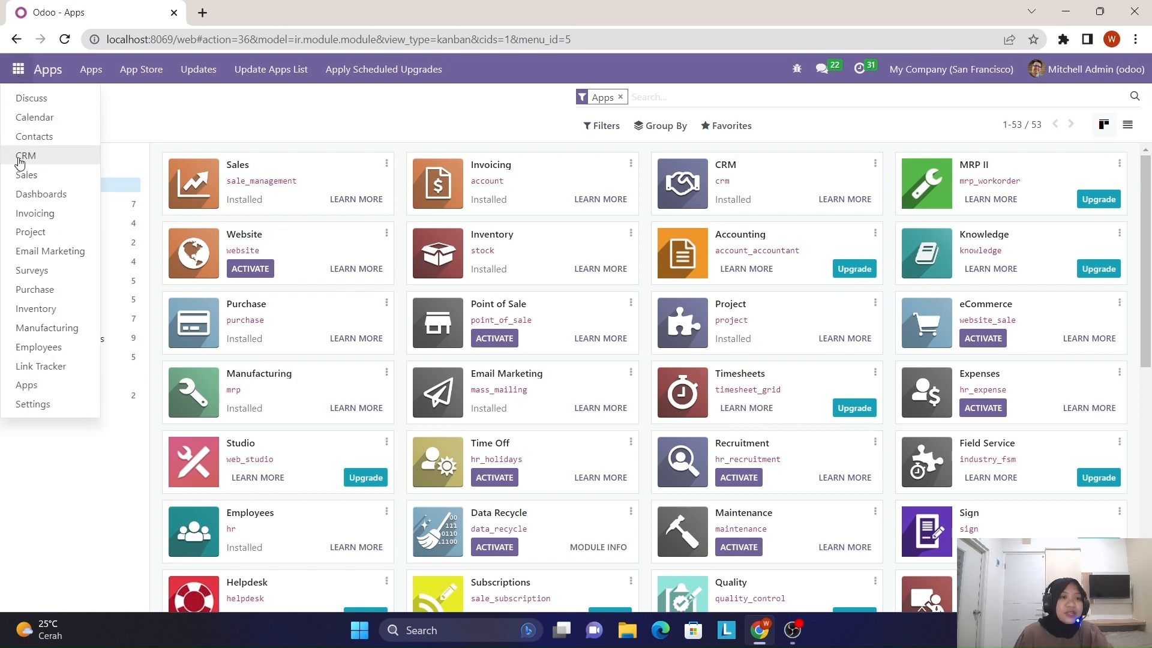
click(33, 405)
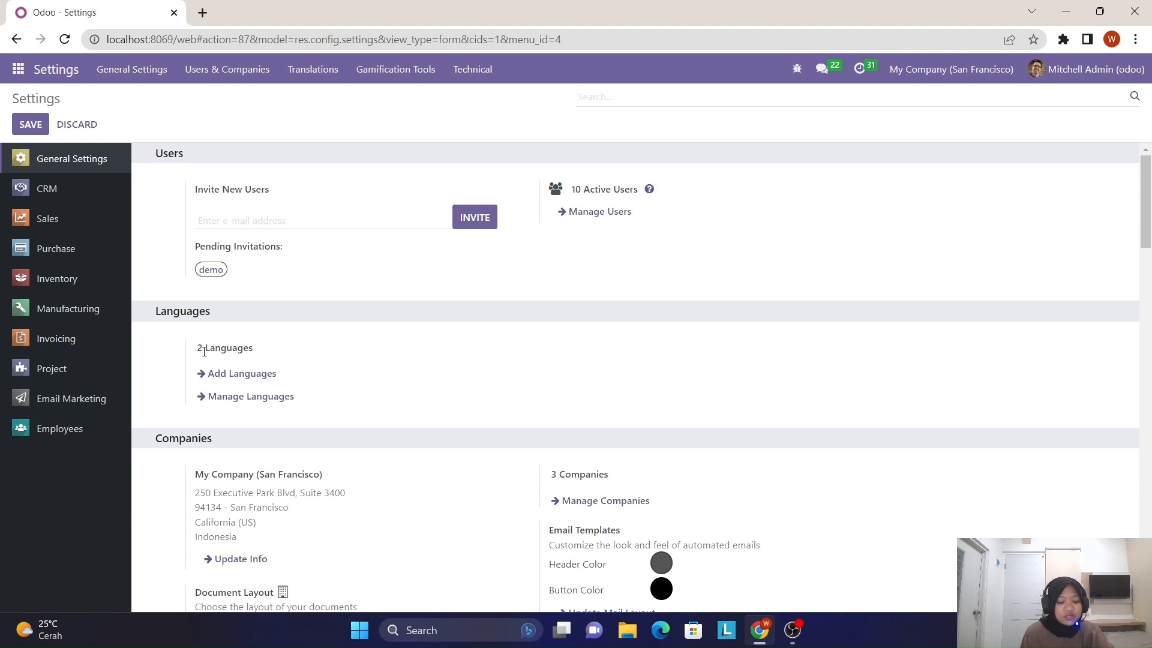
text(work)
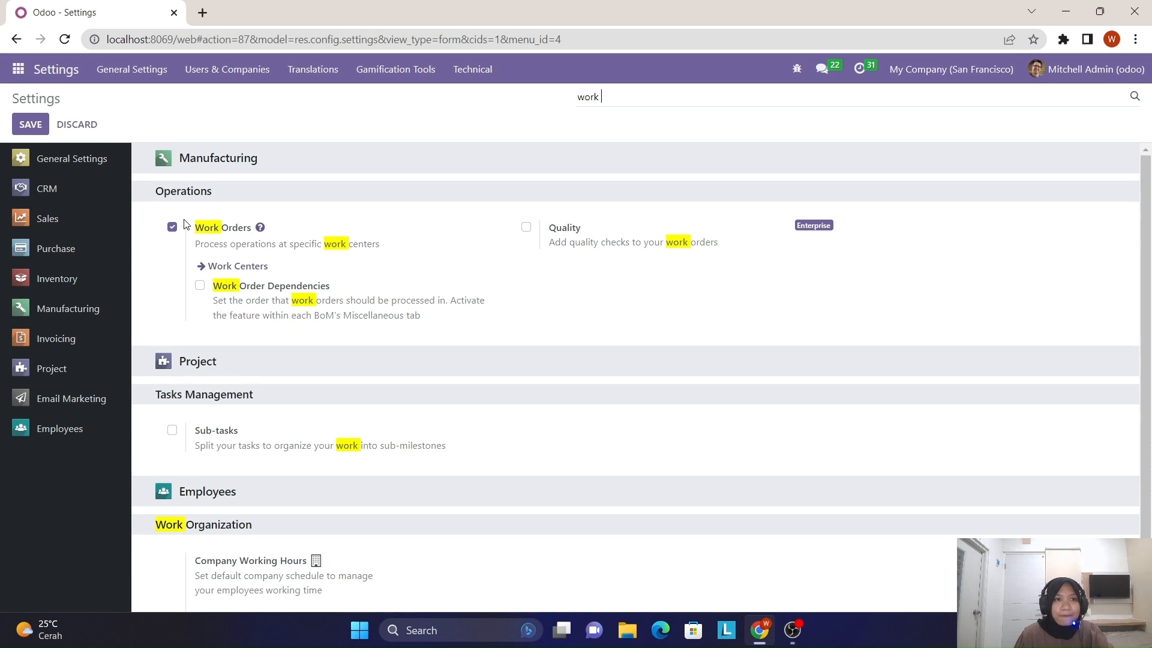
mouse_move(185, 225)
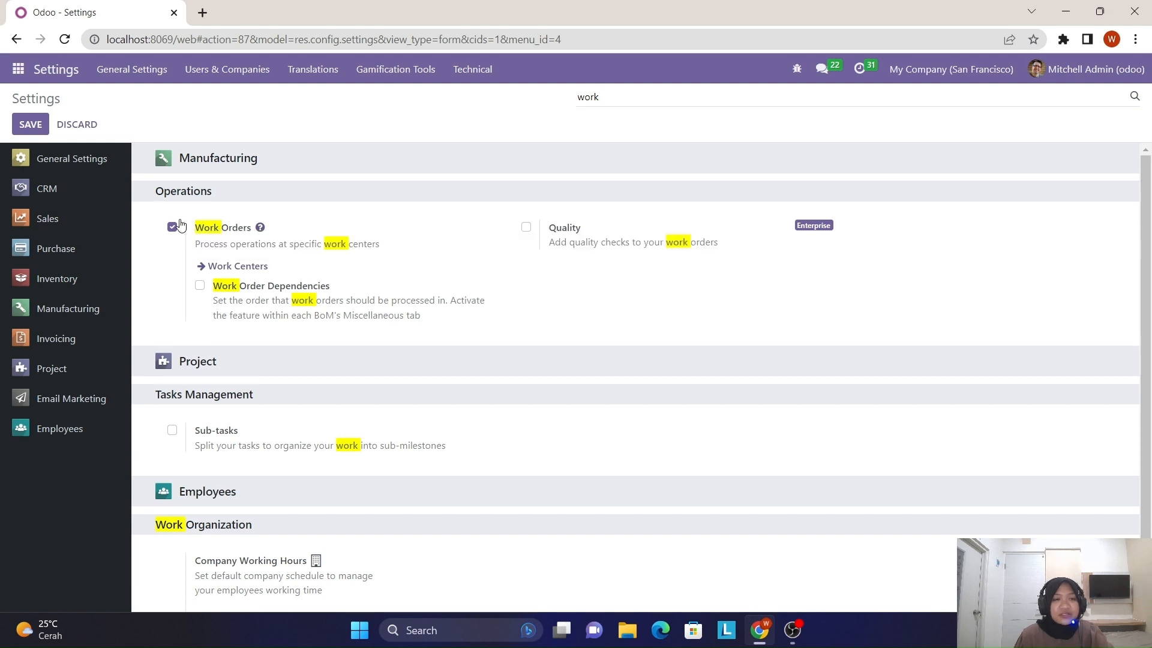
click(30, 123)
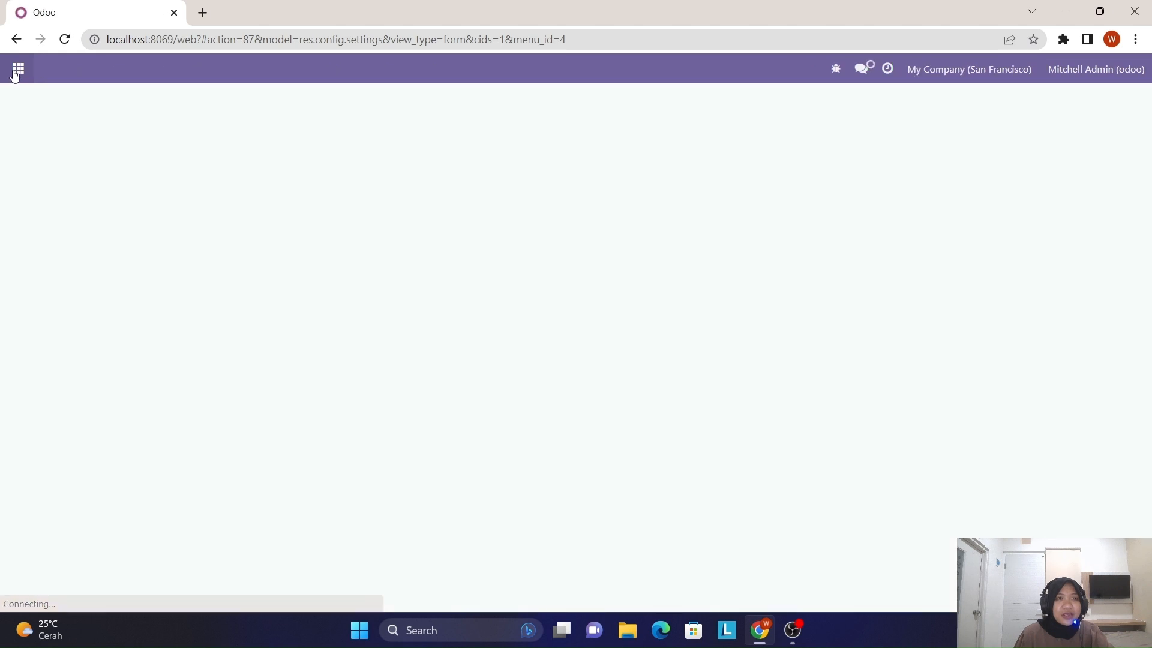
Step: Open the product list of the Manufacturing app
click(16, 70)
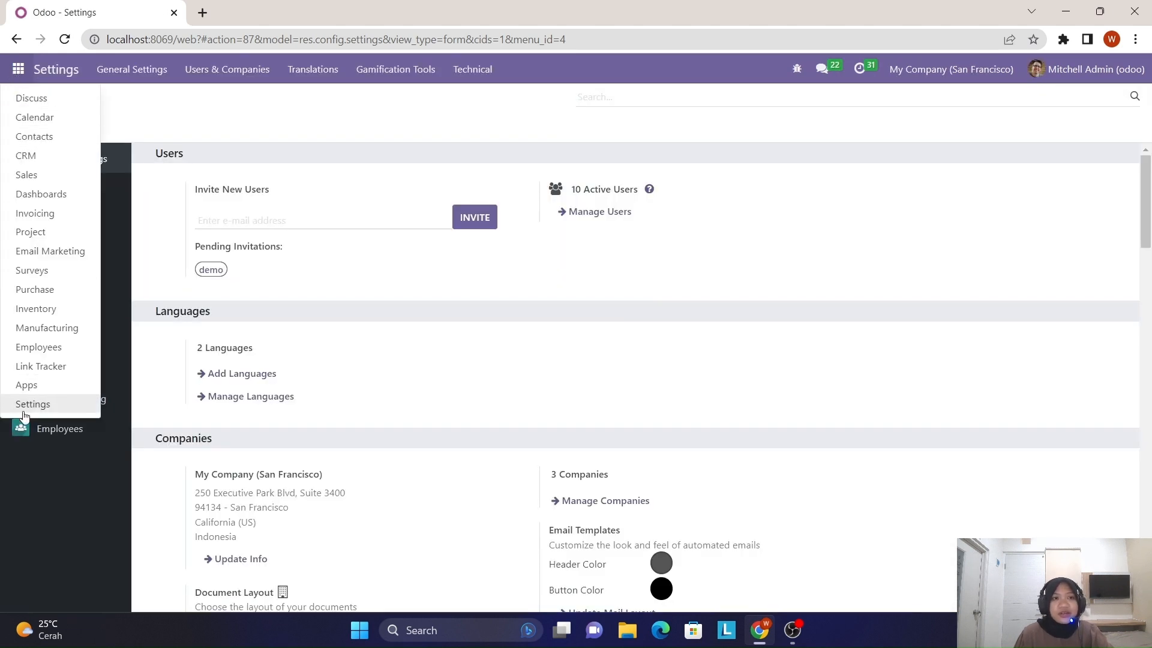
click(48, 329)
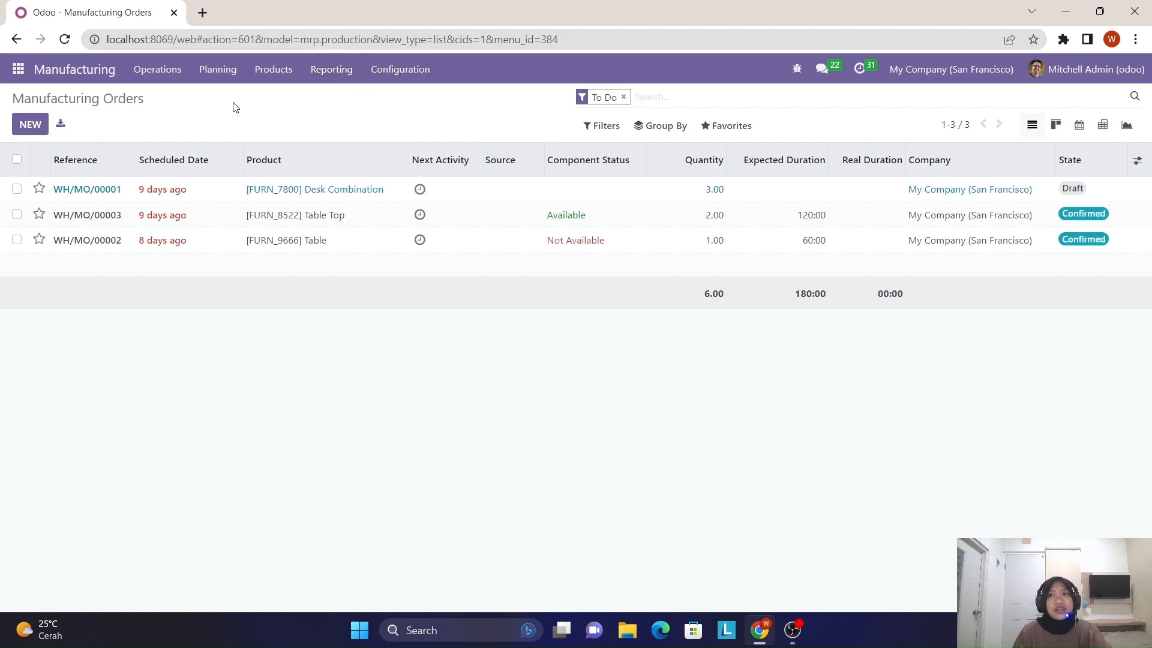
click(268, 70)
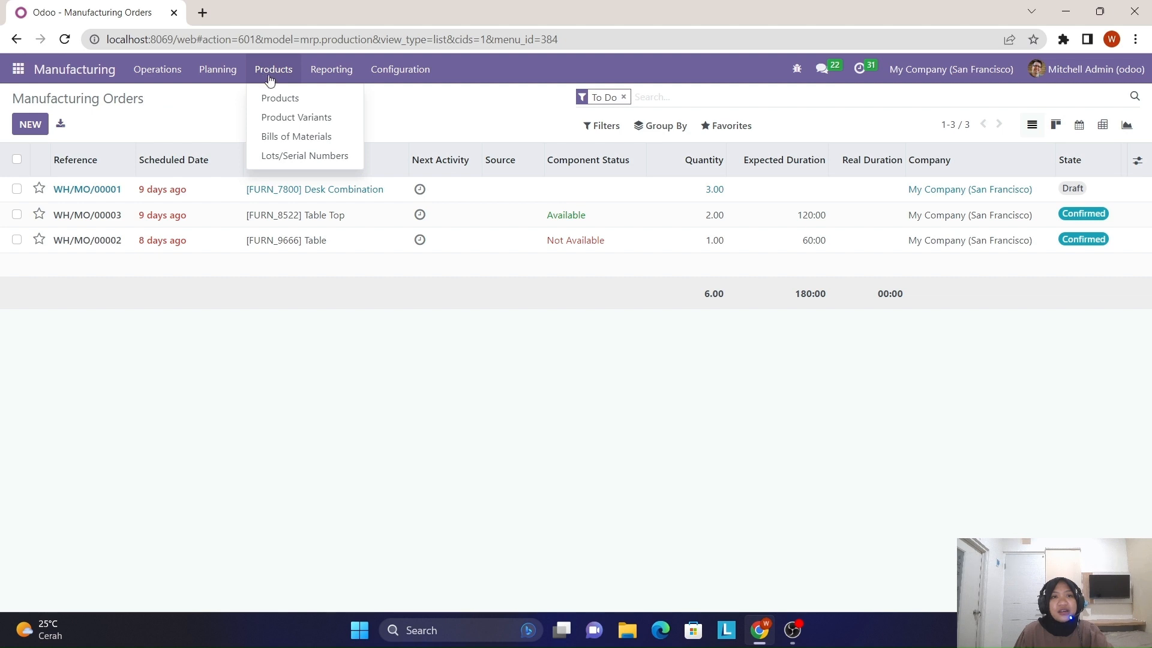
click(278, 98)
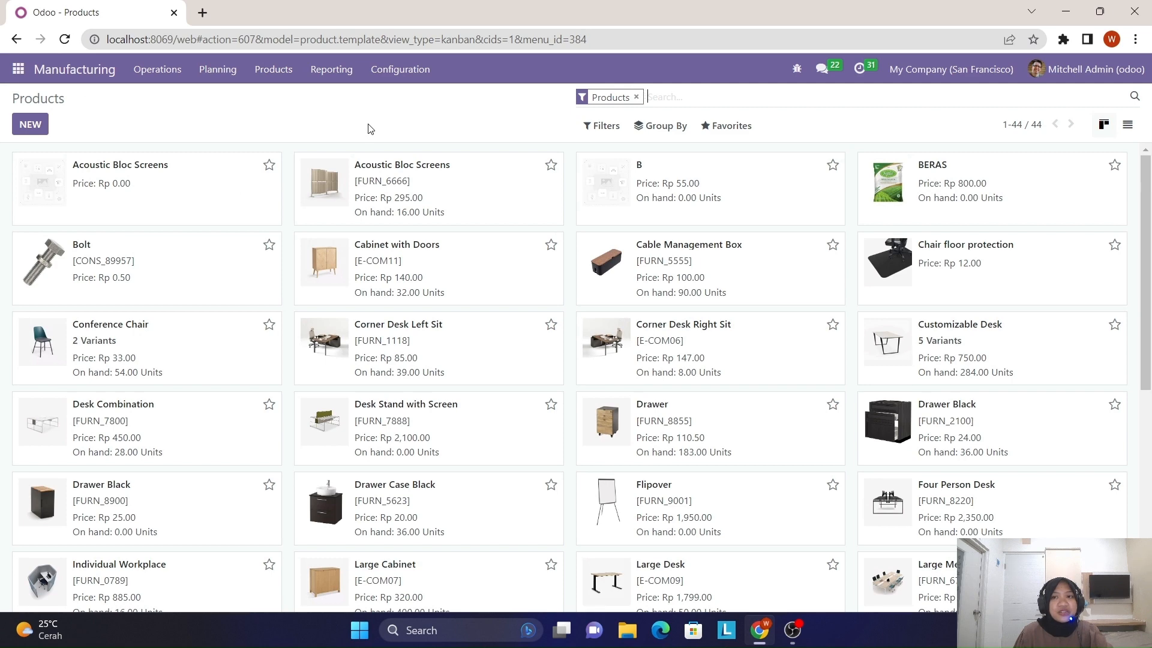
Step: Find the Table Top product (FURN_8522) in the product list and view the routes in its inventory details
scroll(362, 420, down, 6)
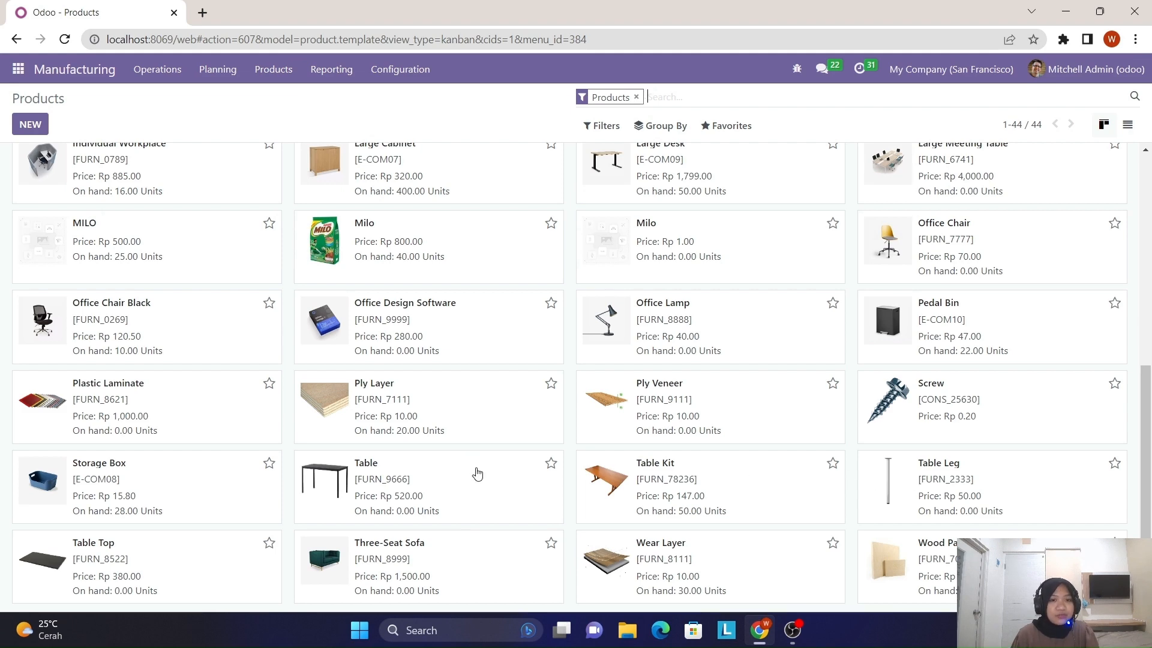
scroll(475, 469, up, 1)
scroll(477, 473, up, 6)
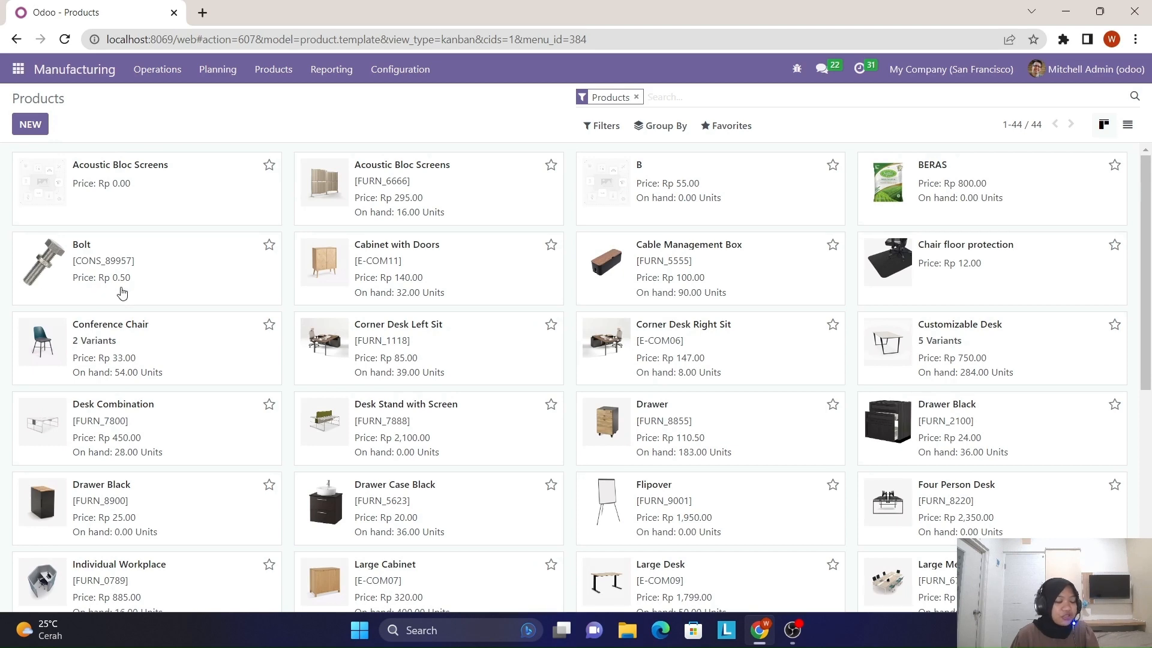
scroll(496, 471, down, 6)
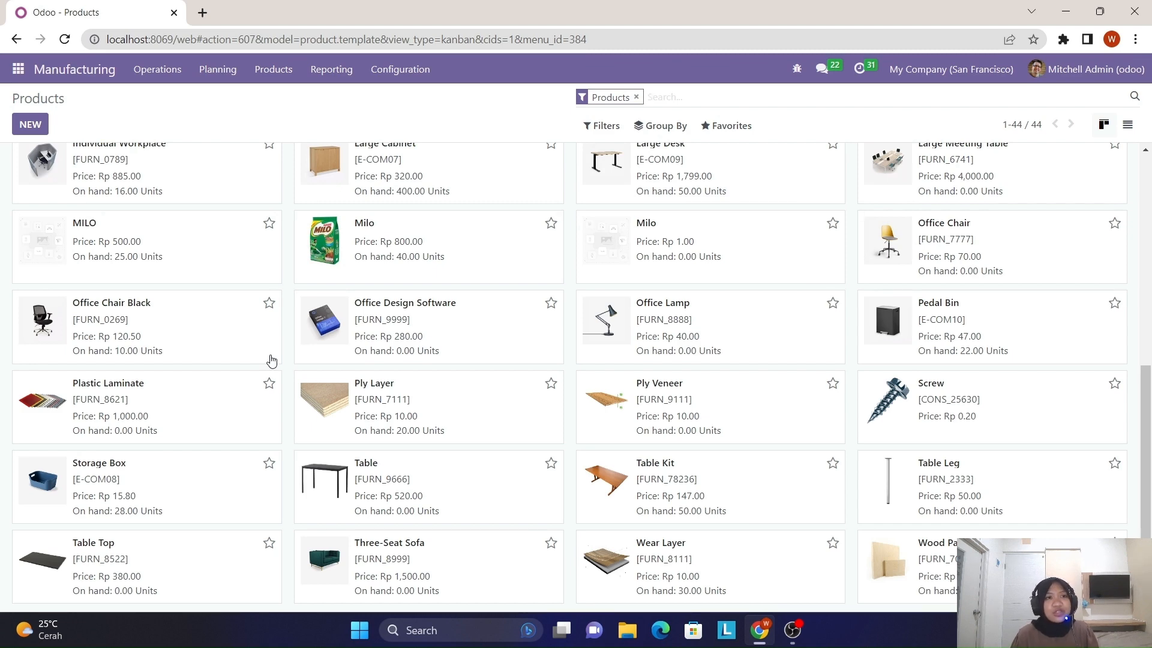
scroll(240, 324, up, 10)
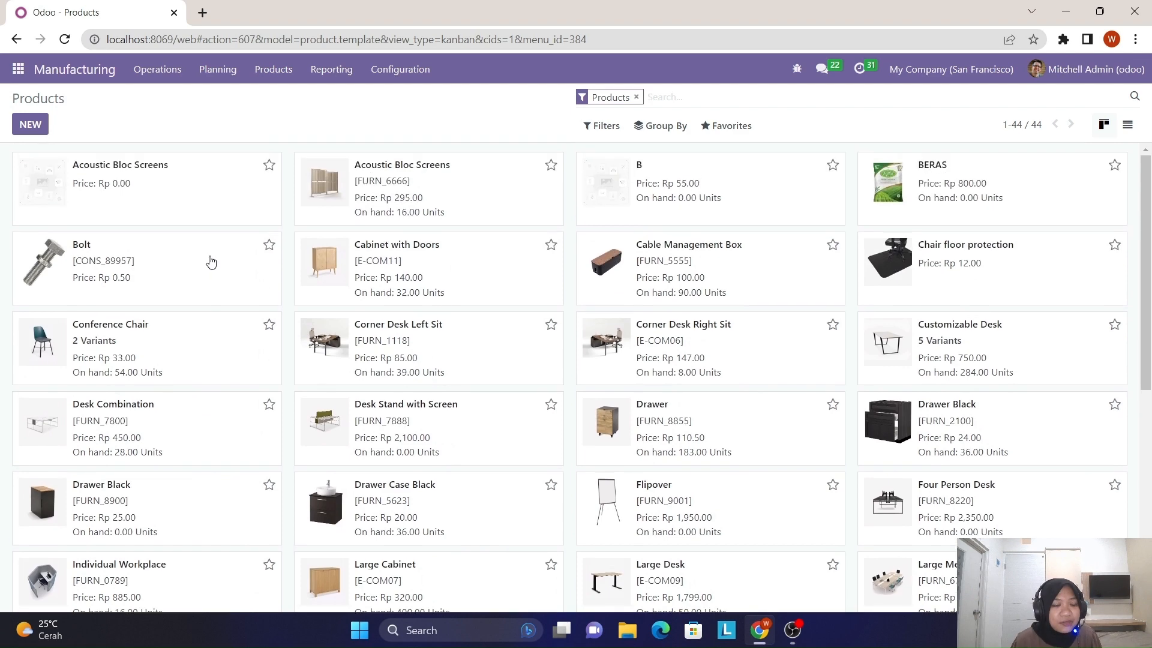
scroll(210, 261, down, 7)
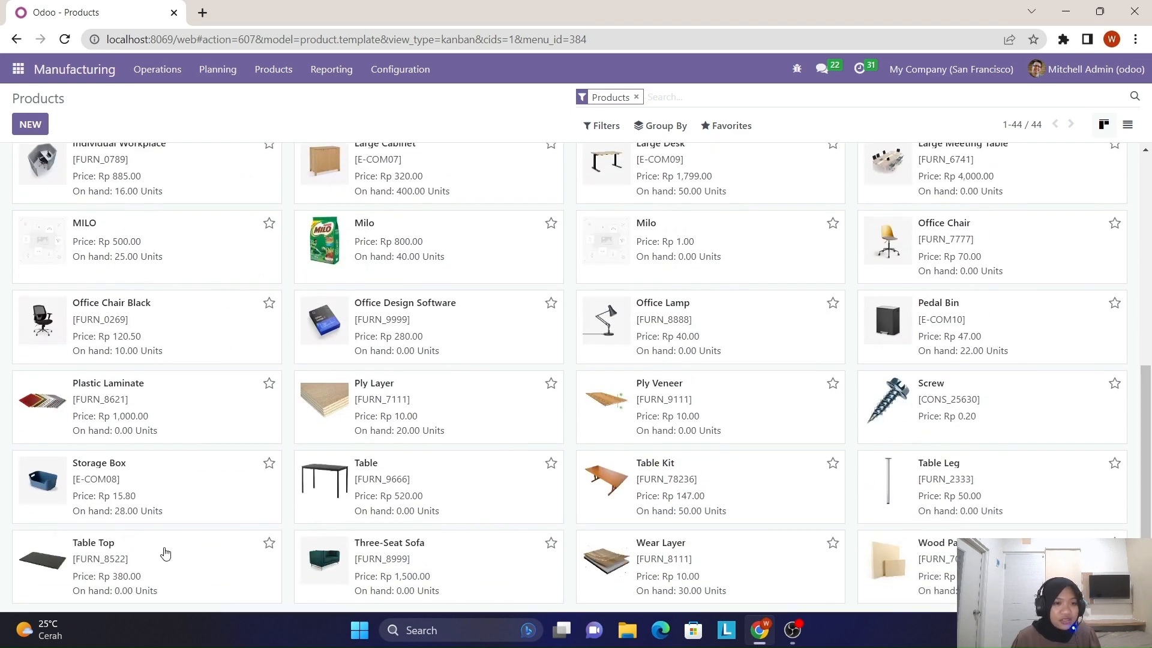
click(37, 562)
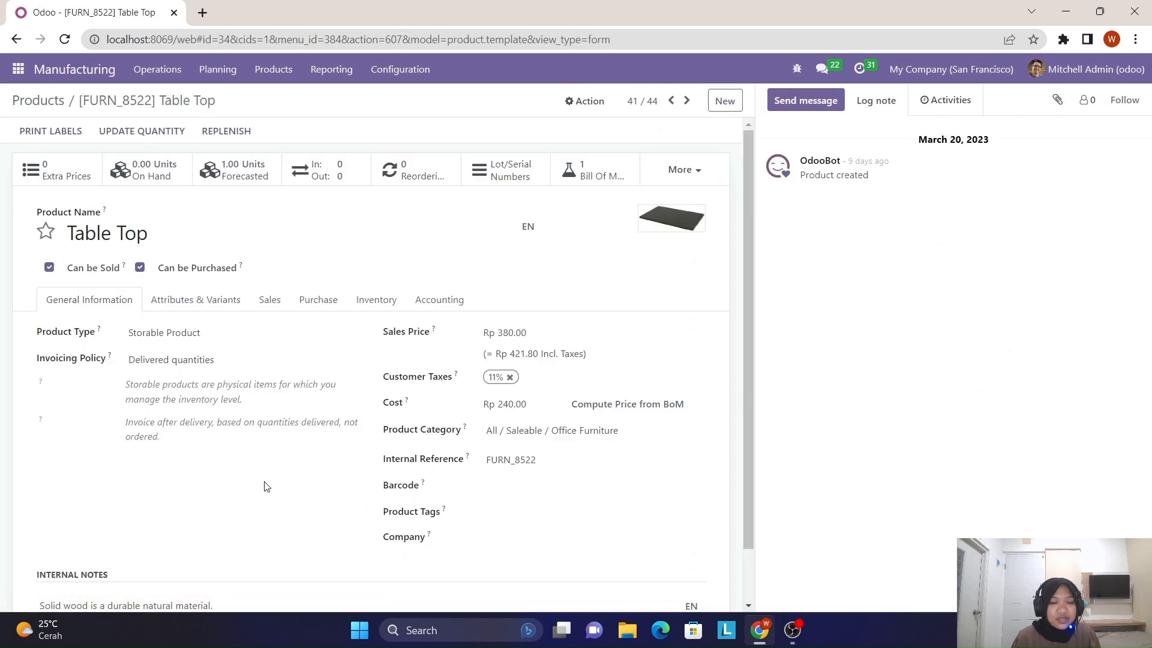
click(369, 301)
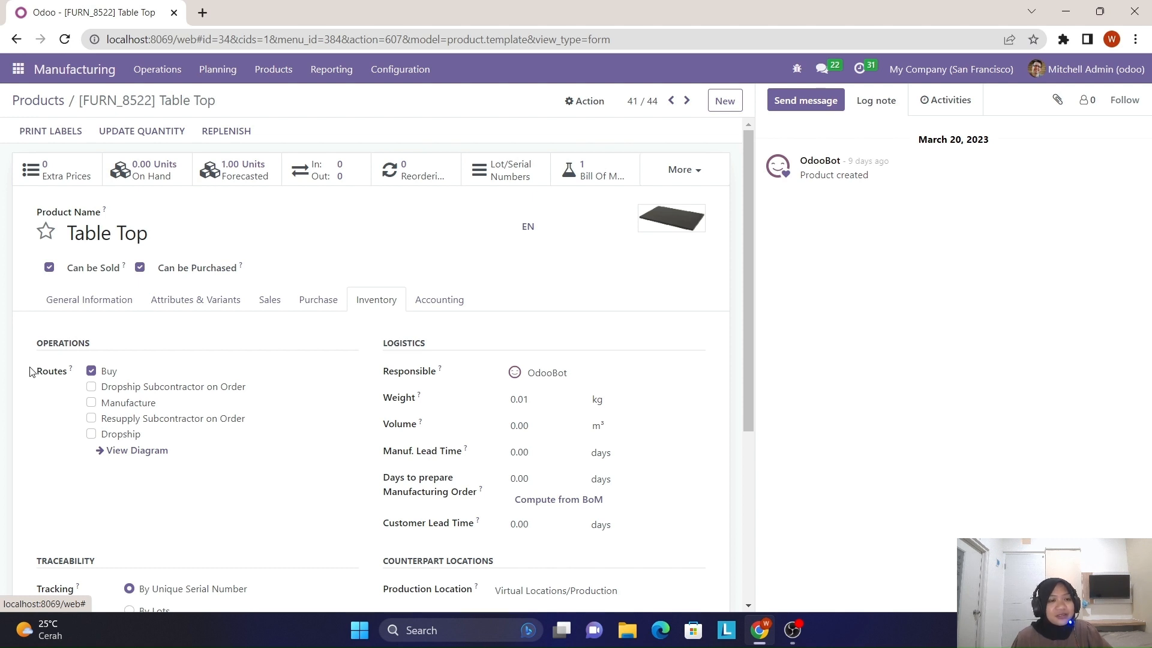
Step: Find the Multi-Step Routes option in the Inventory settings by searching for "multi", and save the settings
click(18, 69)
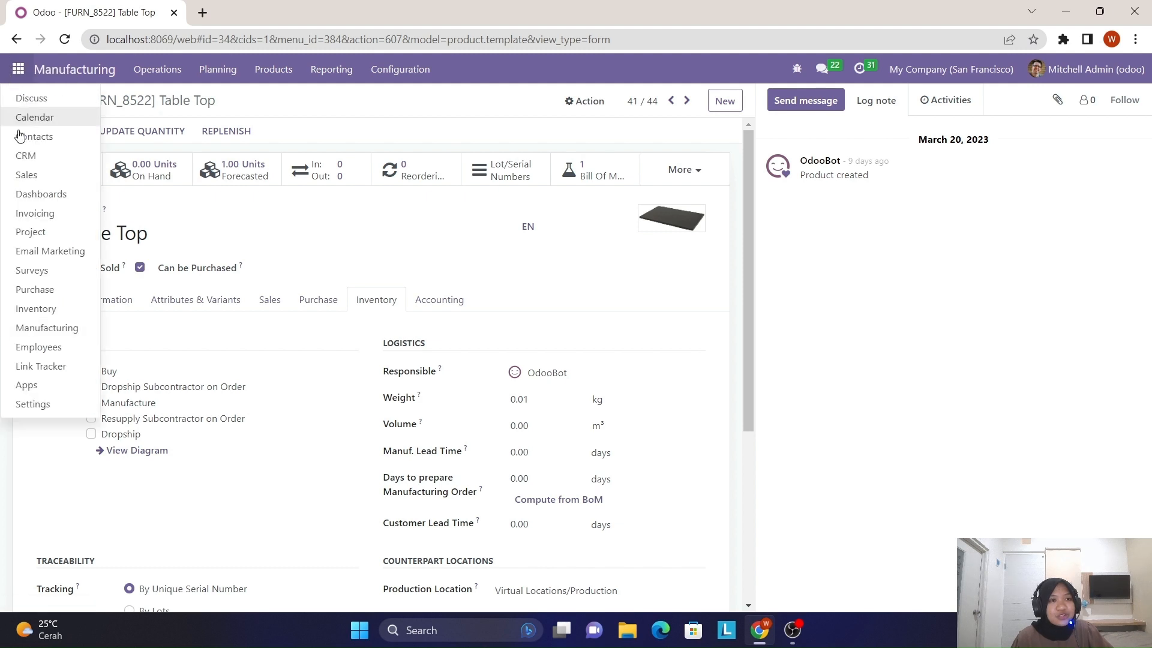
click(34, 308)
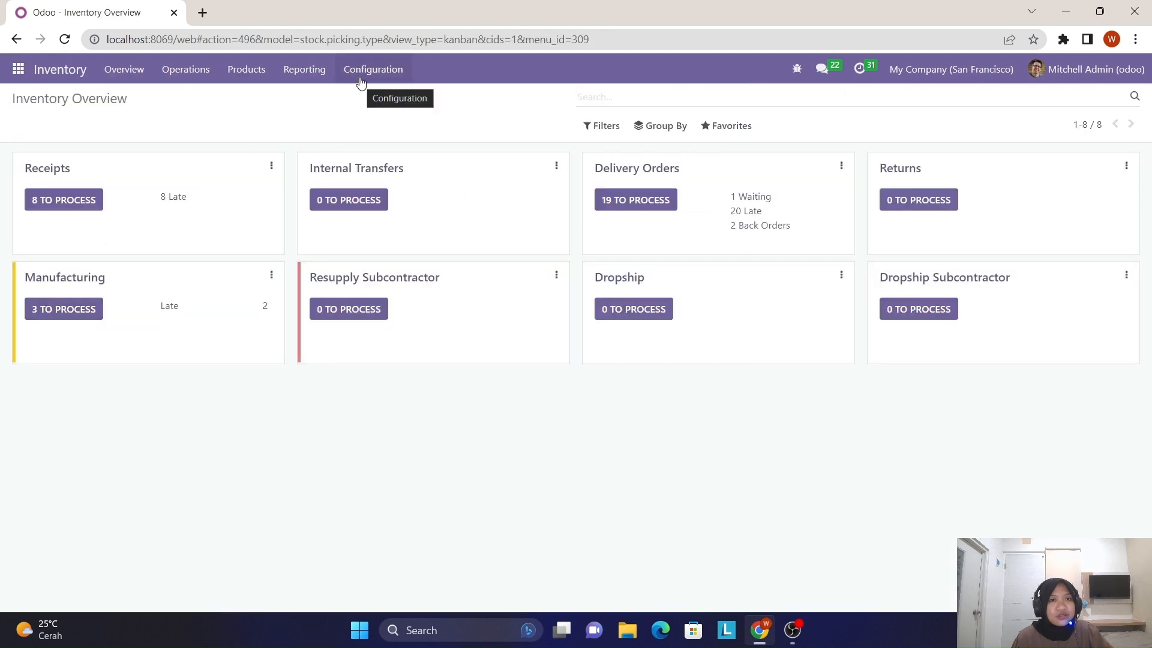
click(360, 72)
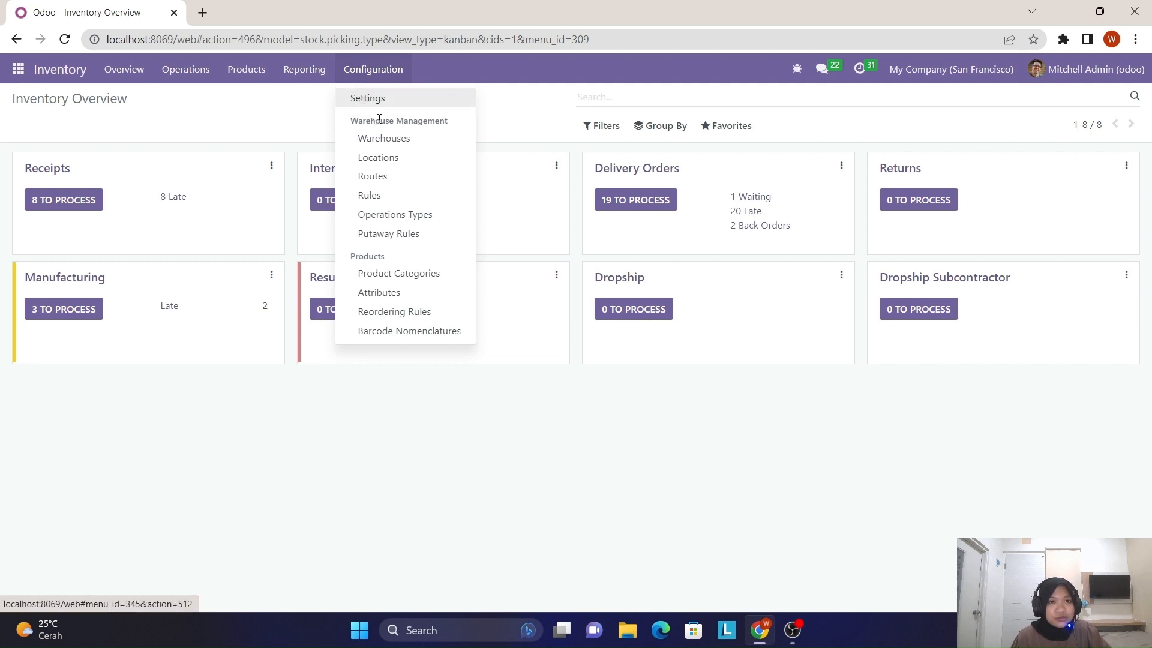
click(385, 99)
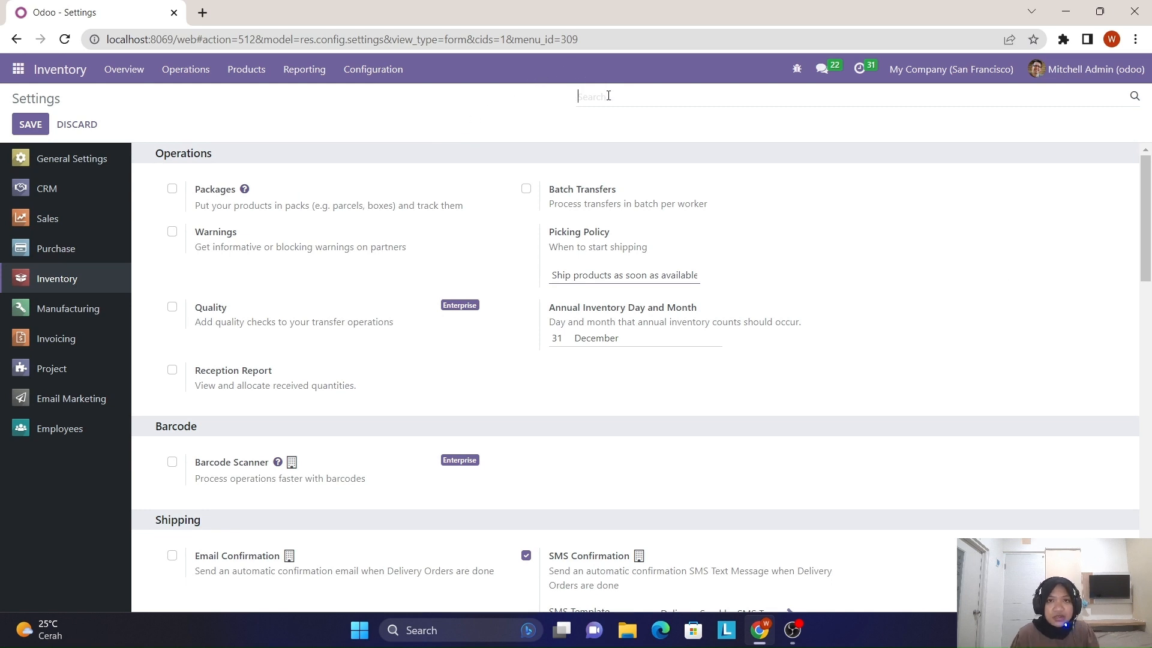
click(583, 97)
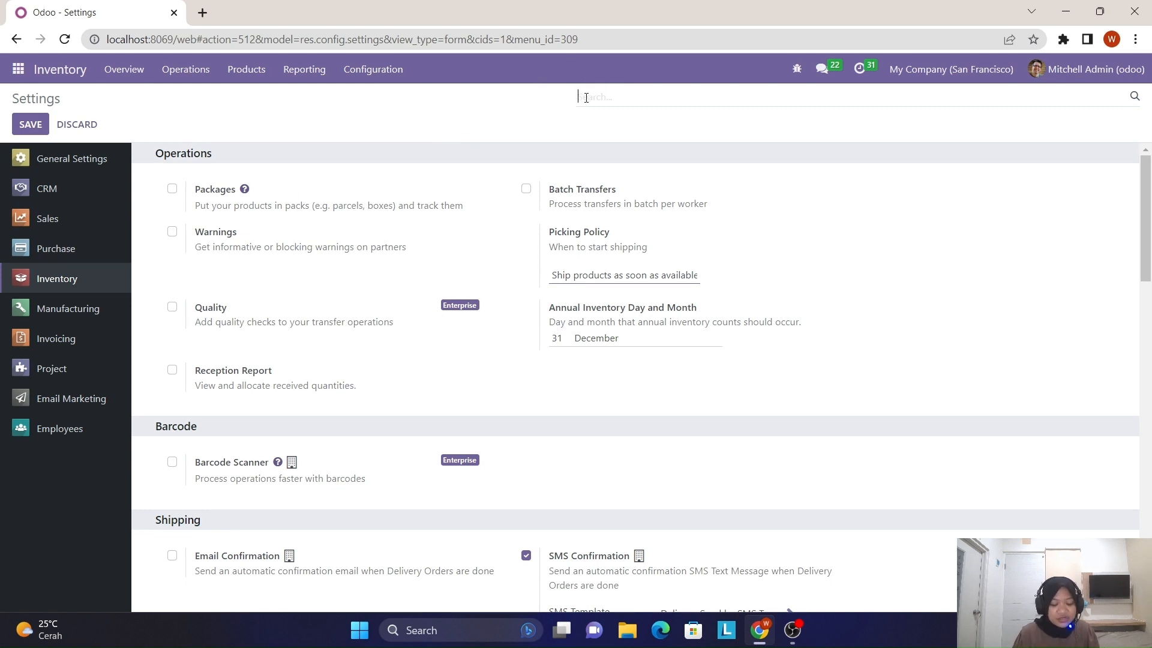
text(mul)
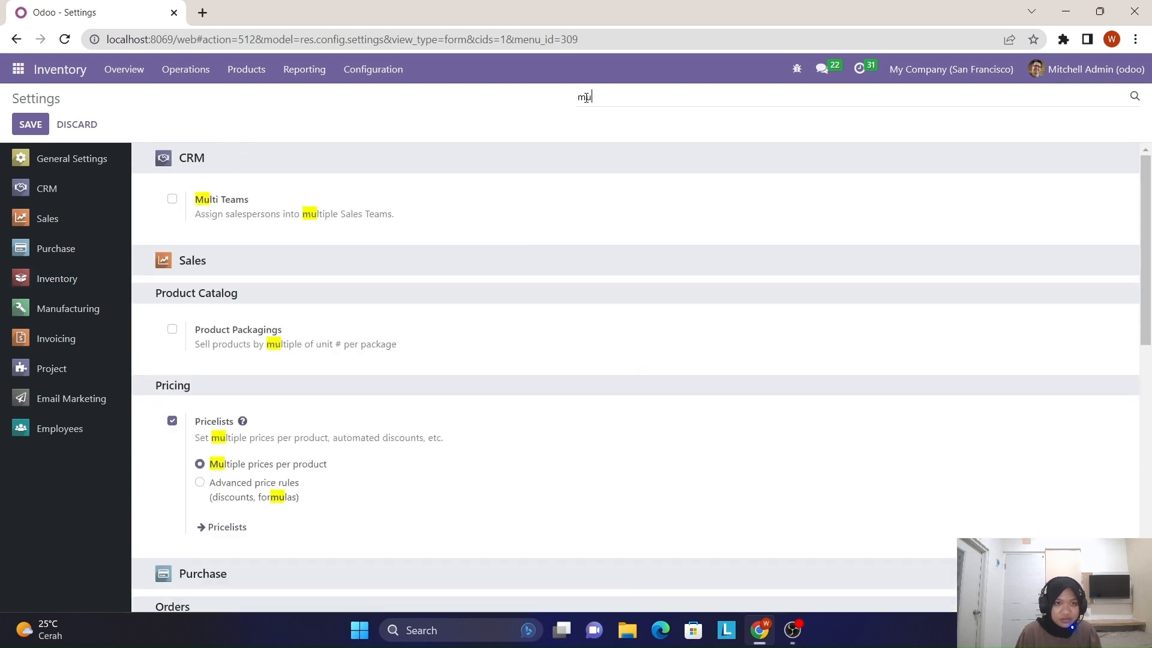
text(t)
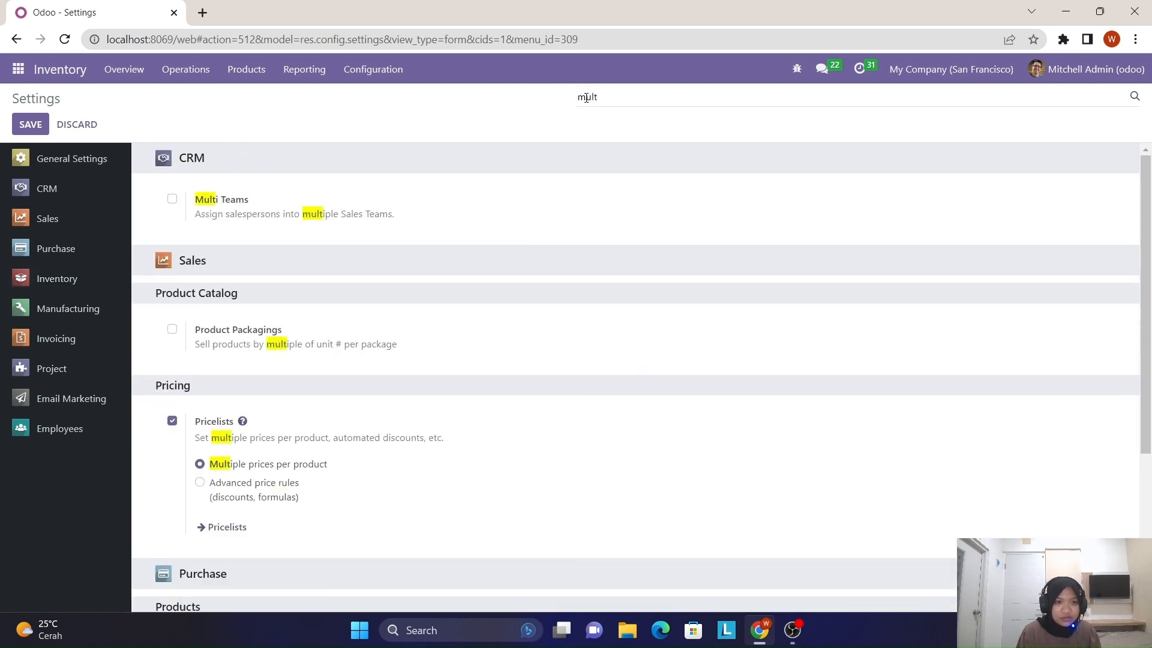
text(i)
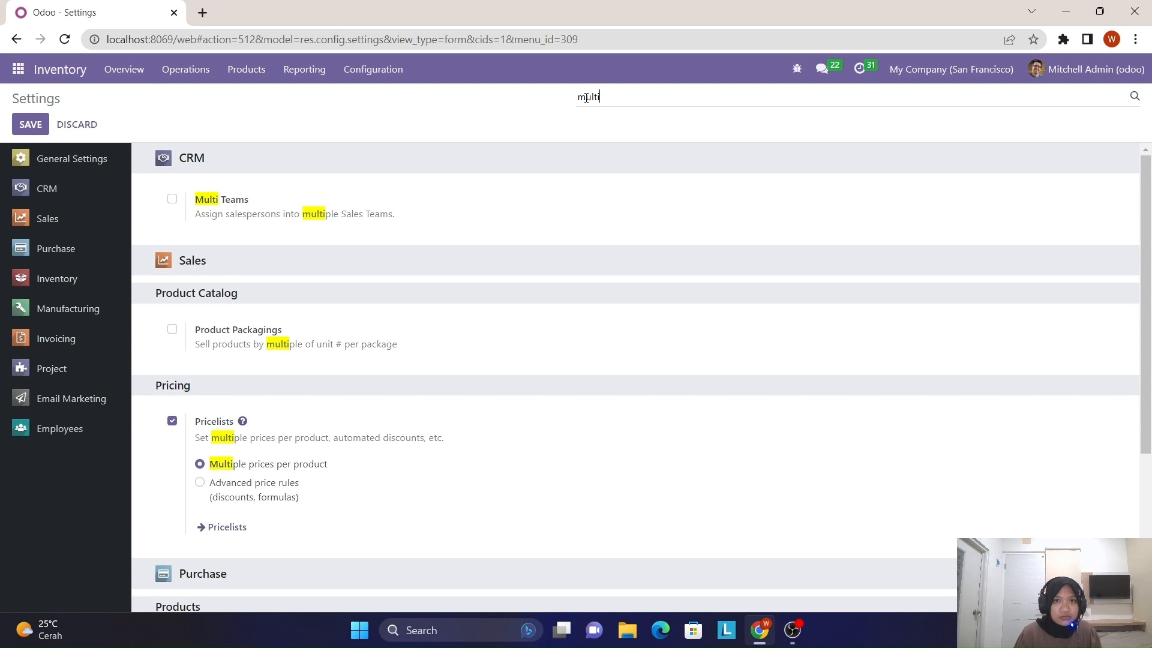
scroll(419, 298, down, 4)
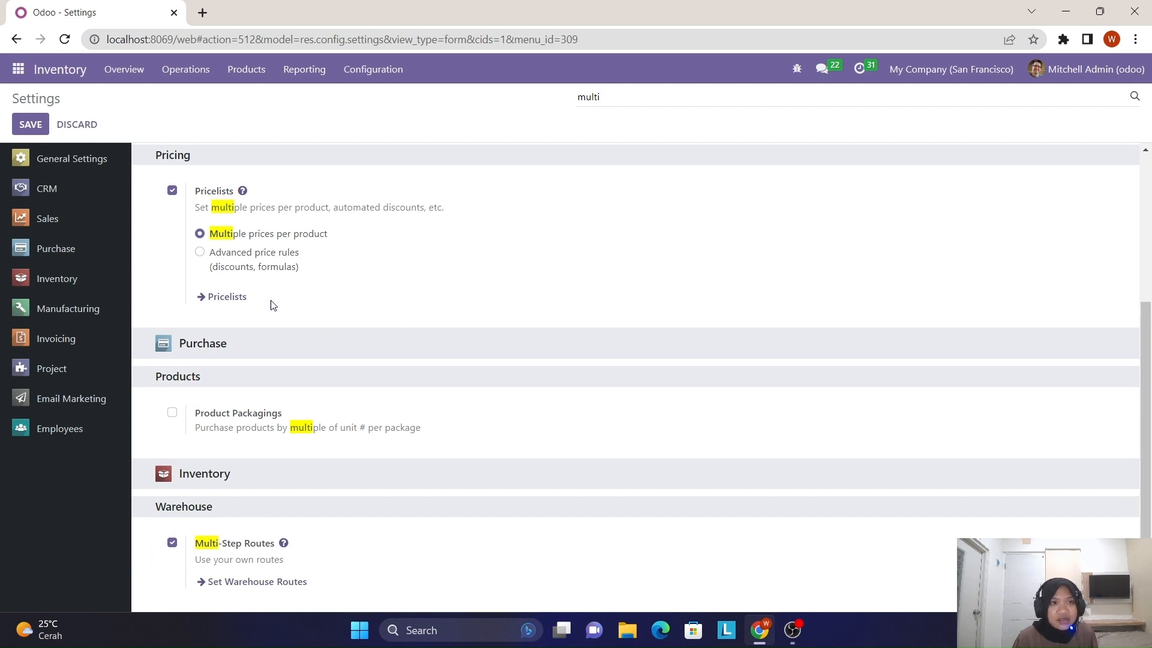
click(35, 126)
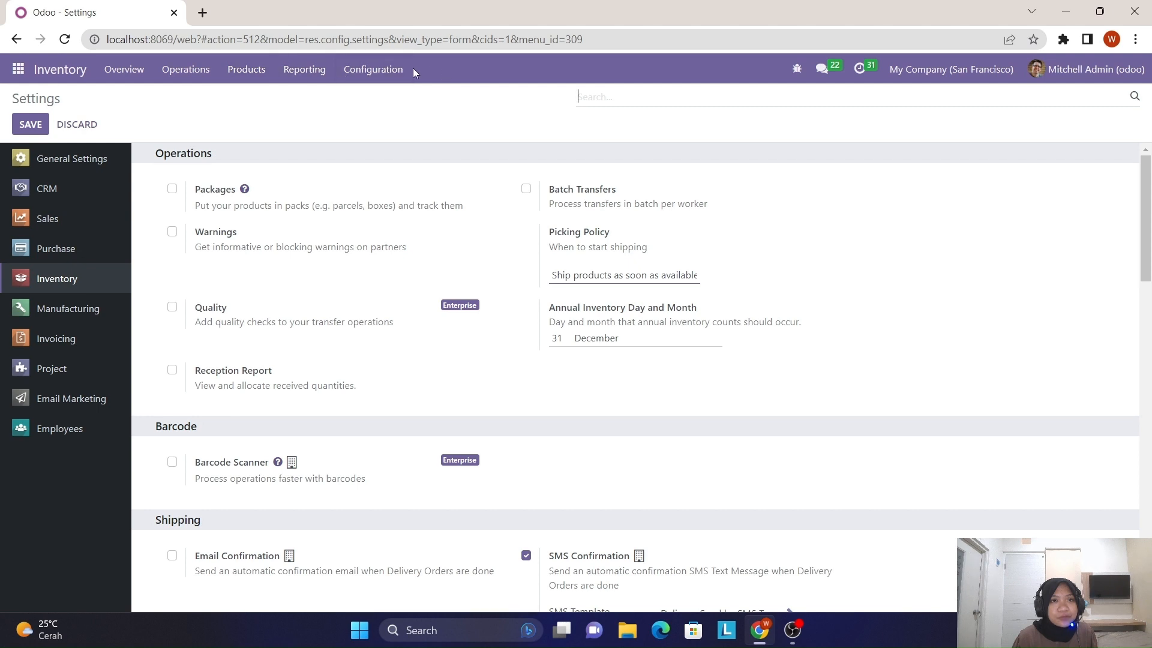
Step: Open the Inventory app's warehouse routes and filter the list to archived routes
click(360, 70)
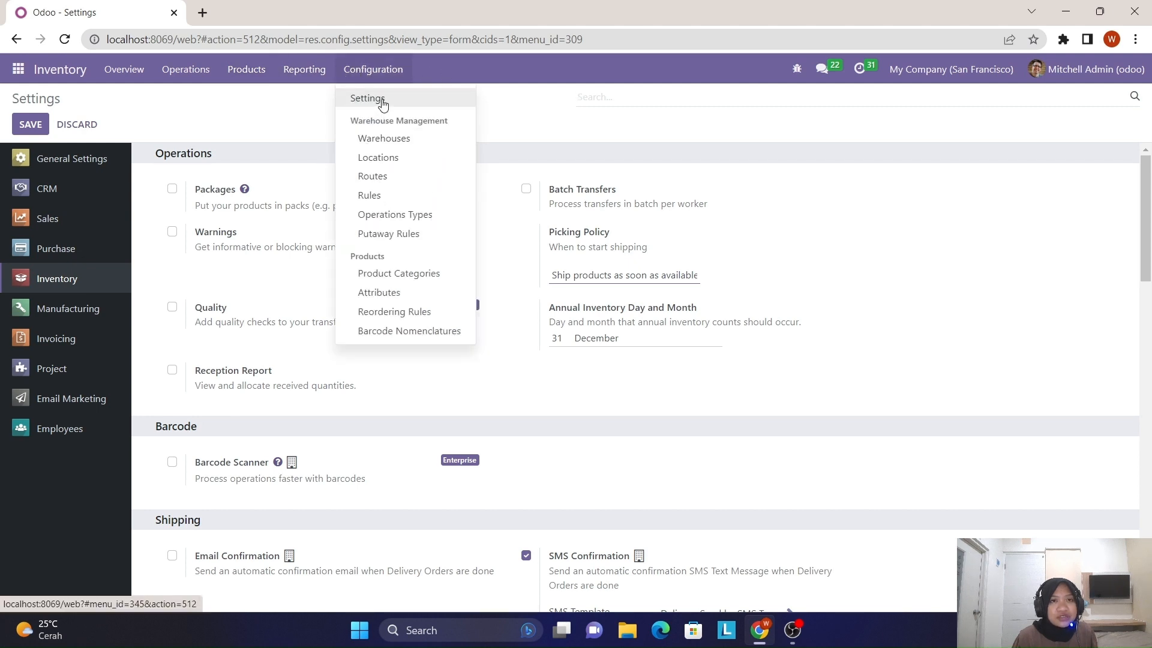
click(388, 183)
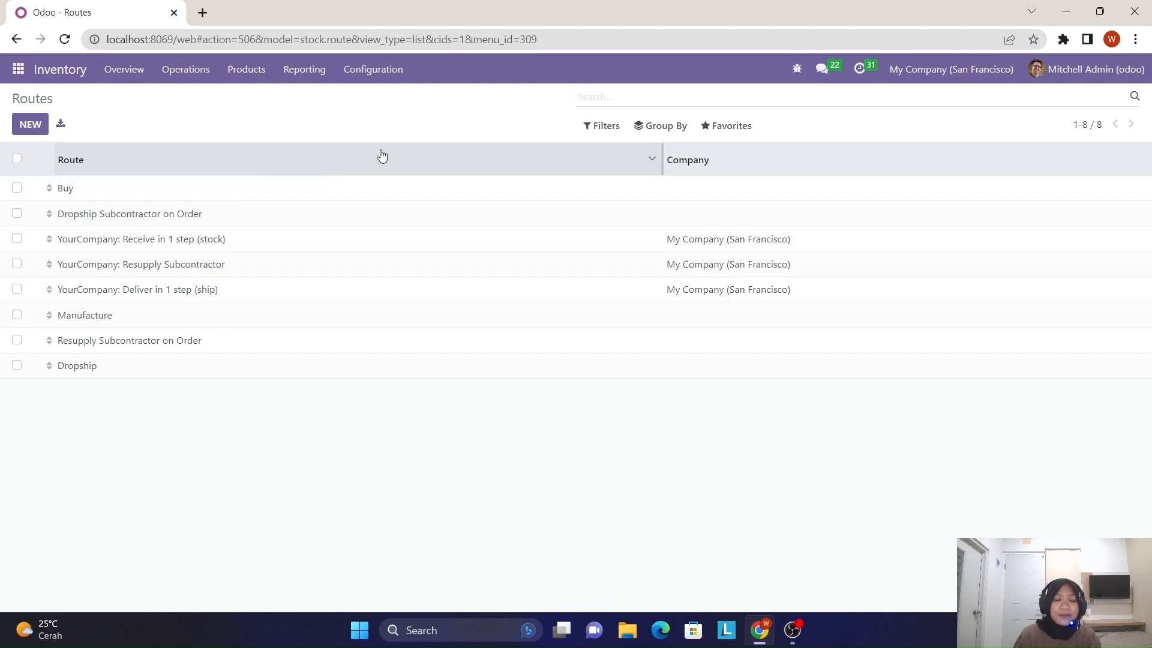
click(596, 131)
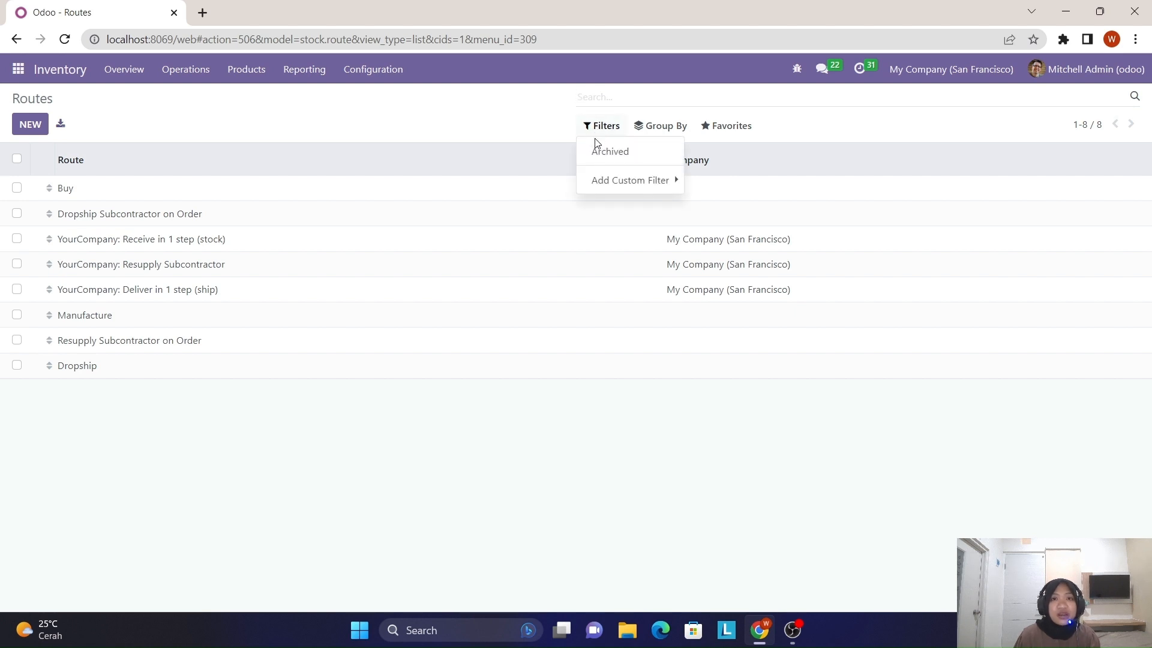
click(649, 157)
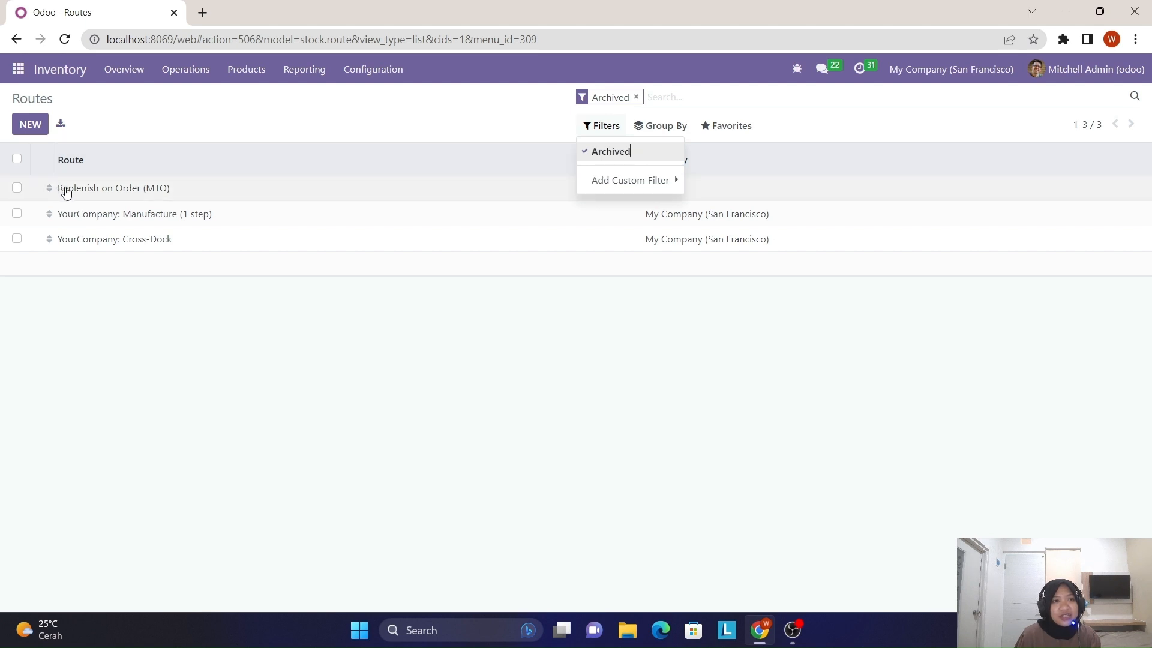
Step: Unarchive the Replenish on Order (MTO) route and remove the Archived filter from the routes list
click(17, 187)
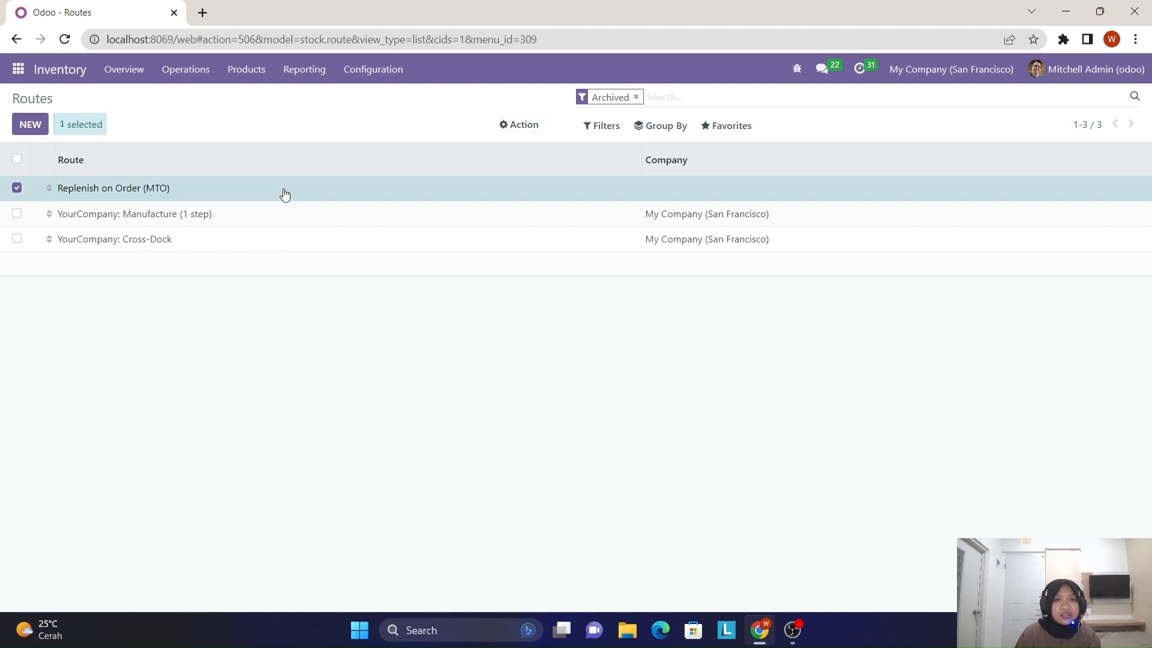
click(516, 133)
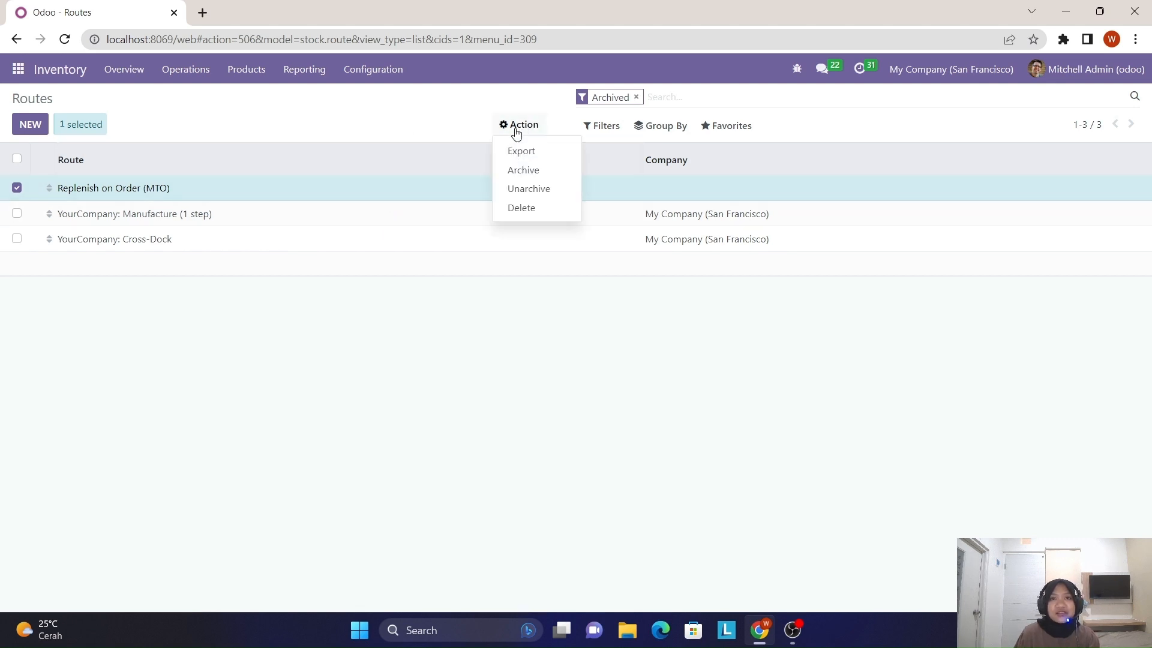
click(537, 189)
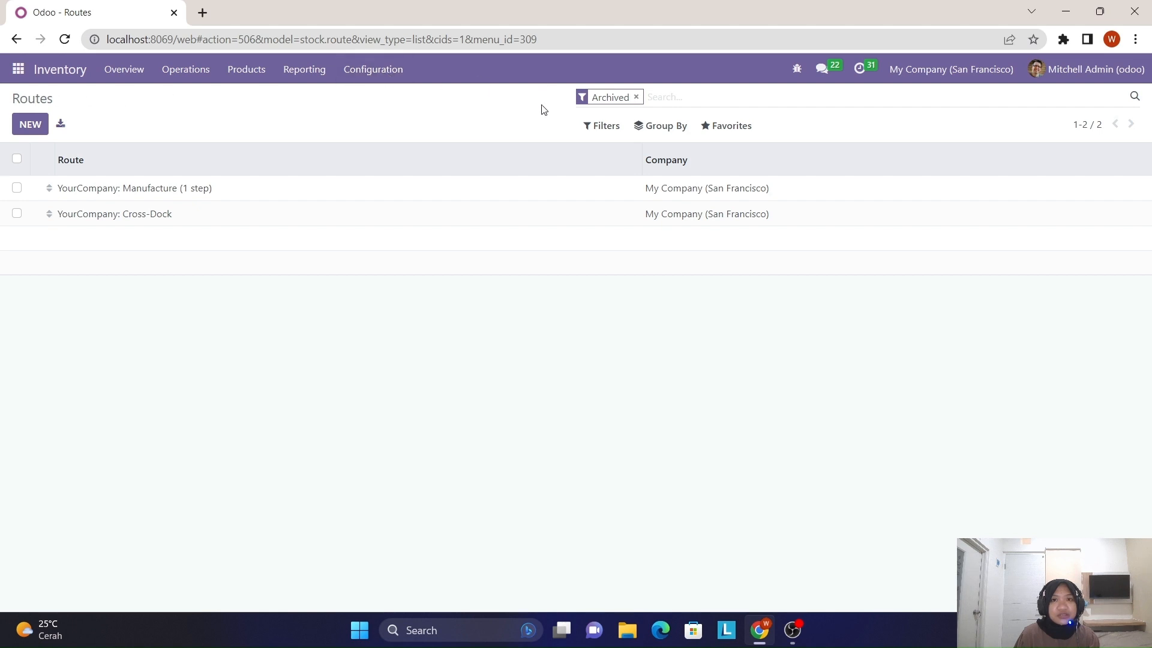
click(636, 98)
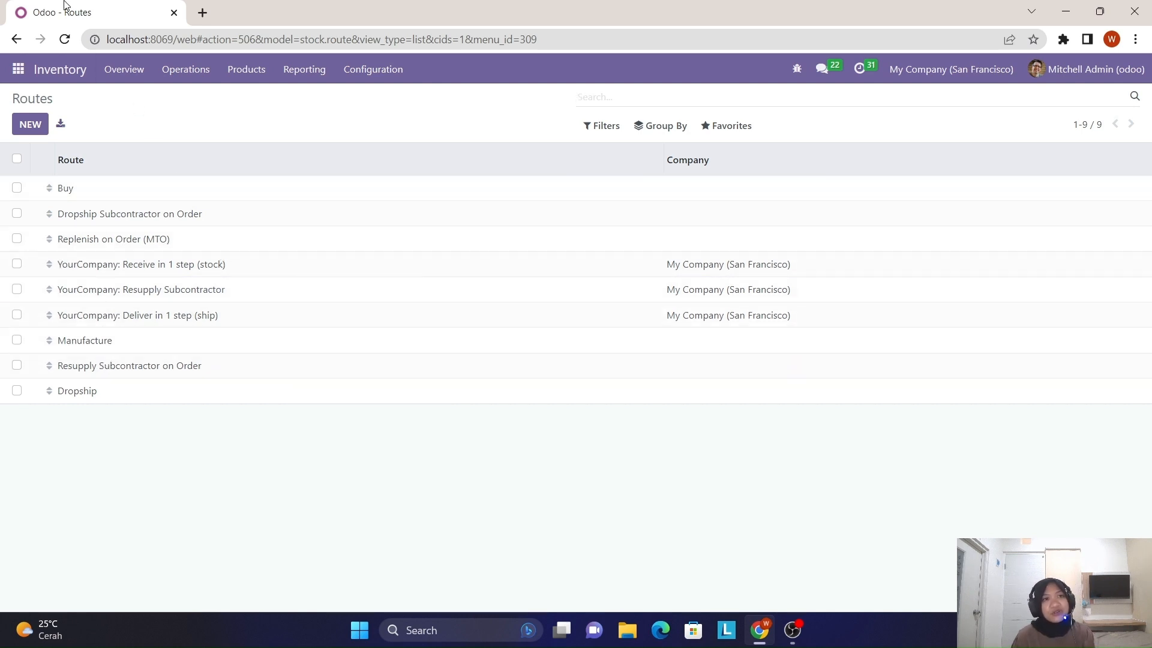
Step: Switch to the Manufacturing app and open its product list
click(20, 69)
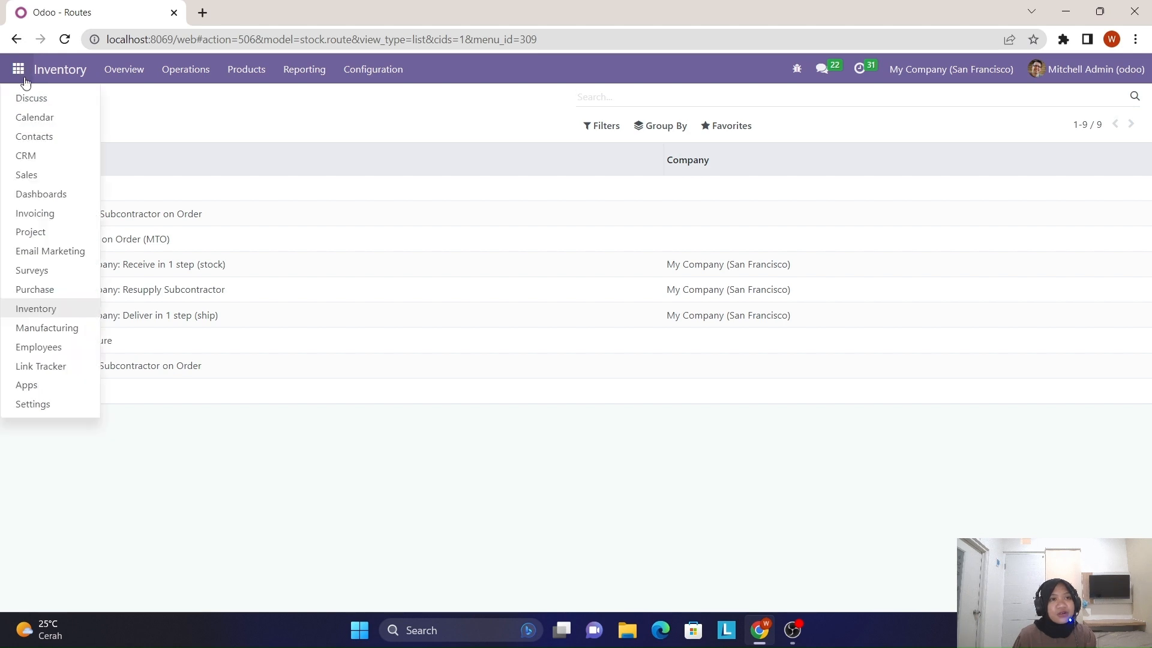
click(63, 328)
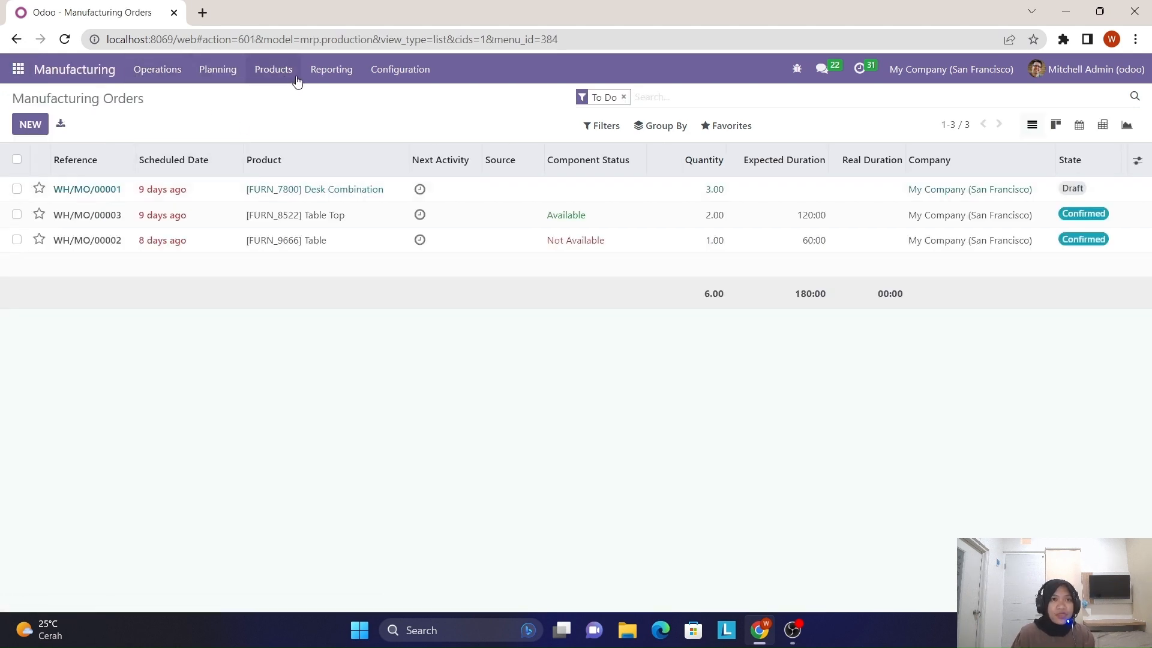
click(275, 71)
click(292, 97)
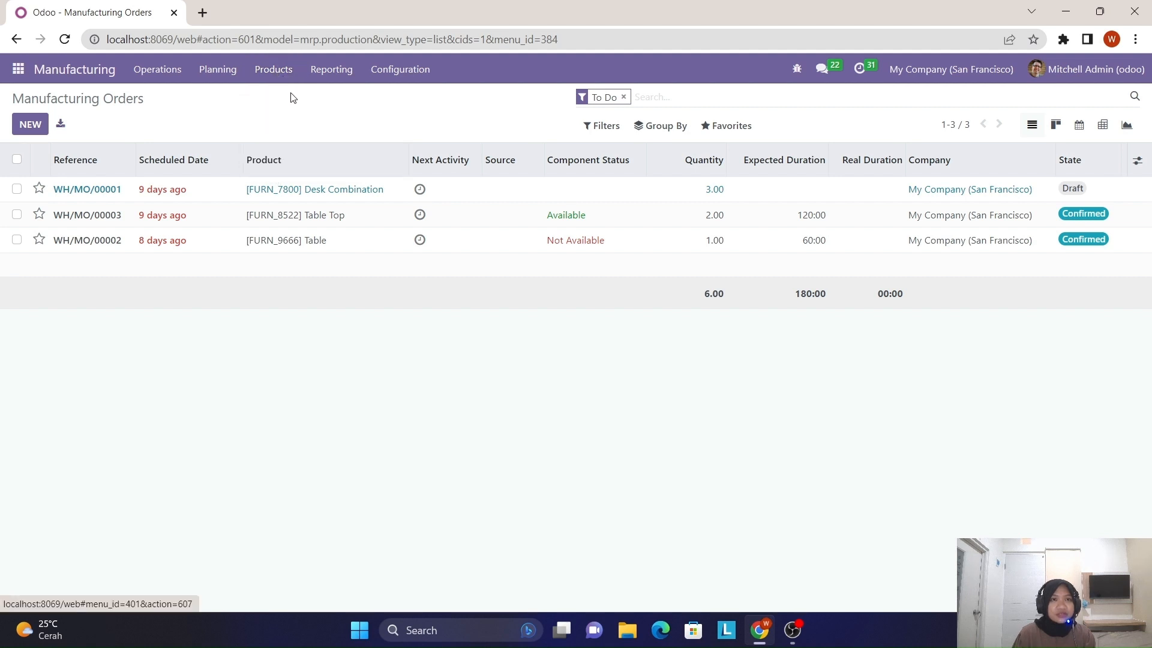
Step: Enable the Replenish on Order (MTO) and Manufacture routes for the Table Top product (FURN_8522), save it and return to the product list
scroll(106, 231, down, 7)
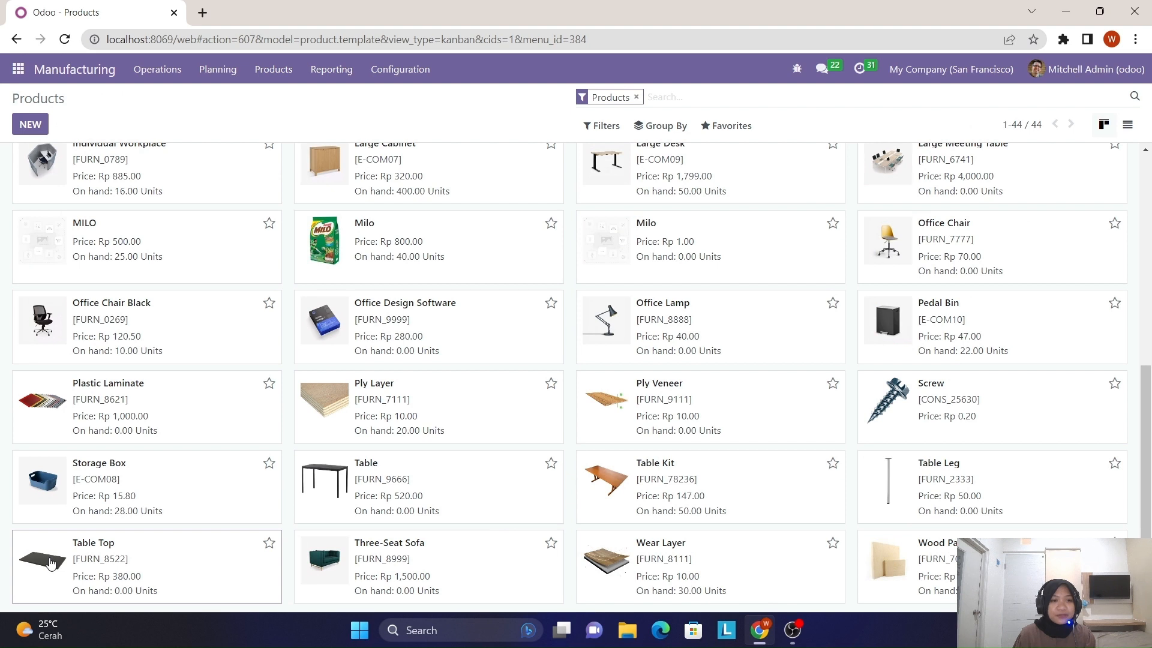
click(51, 563)
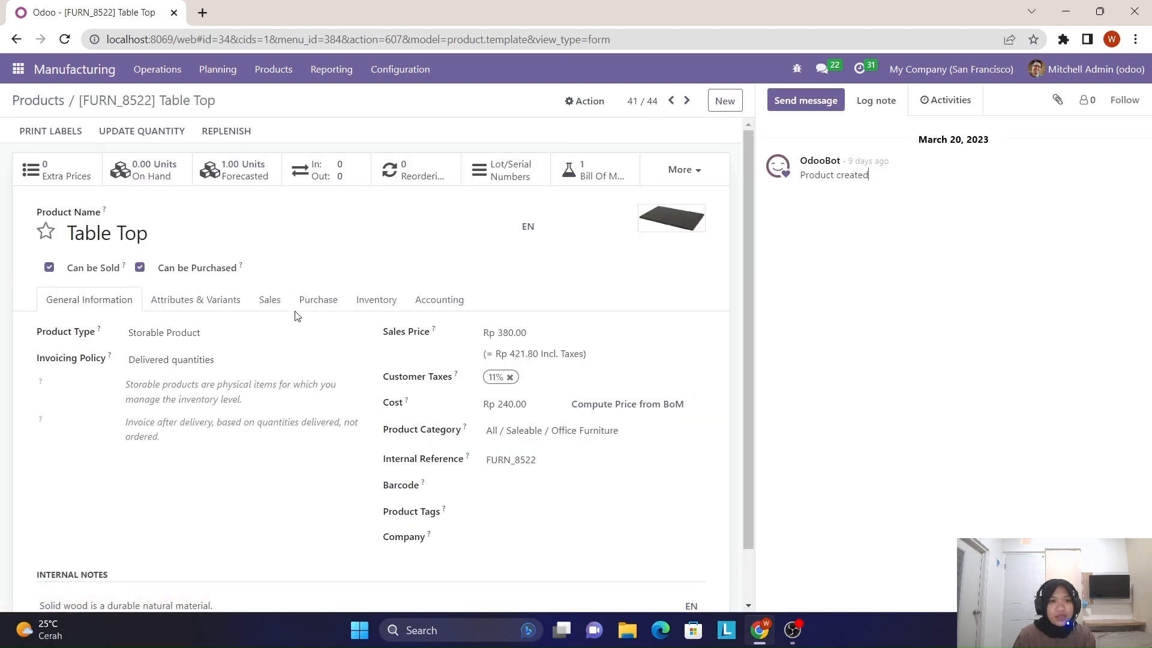
click(378, 299)
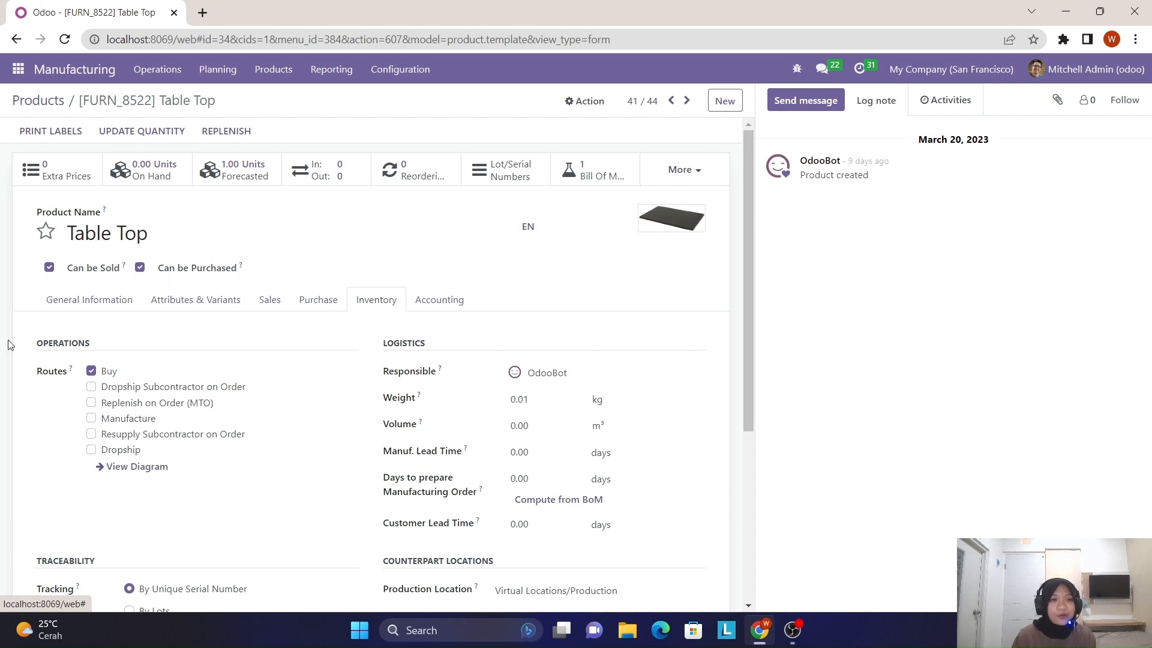
click(92, 404)
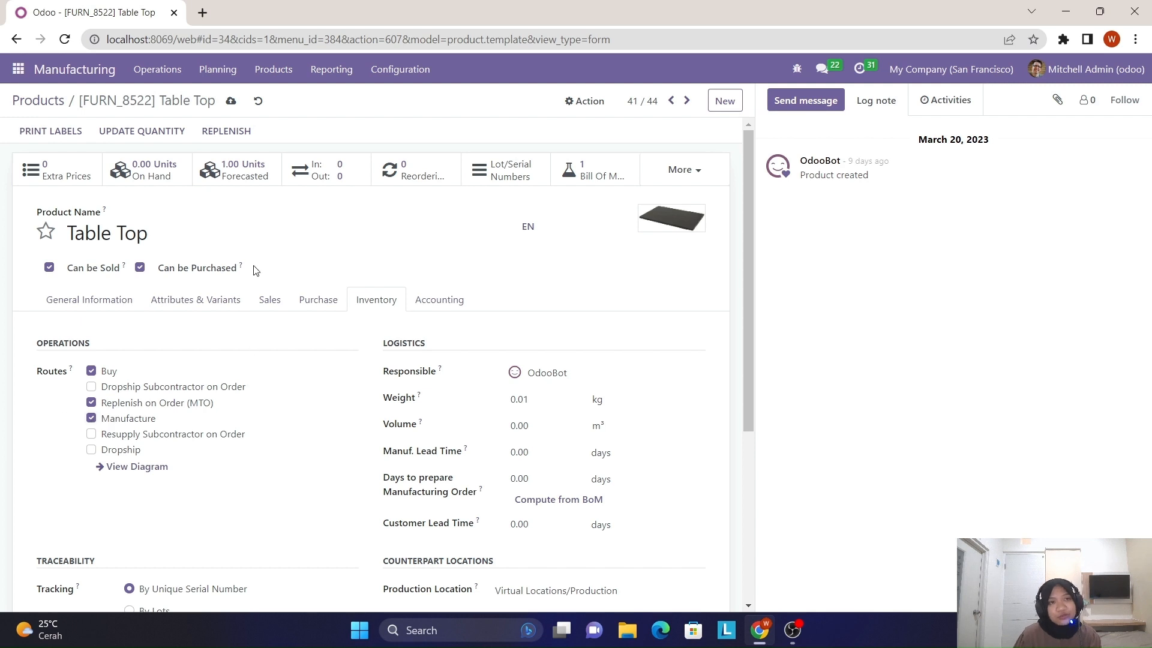
click(232, 102)
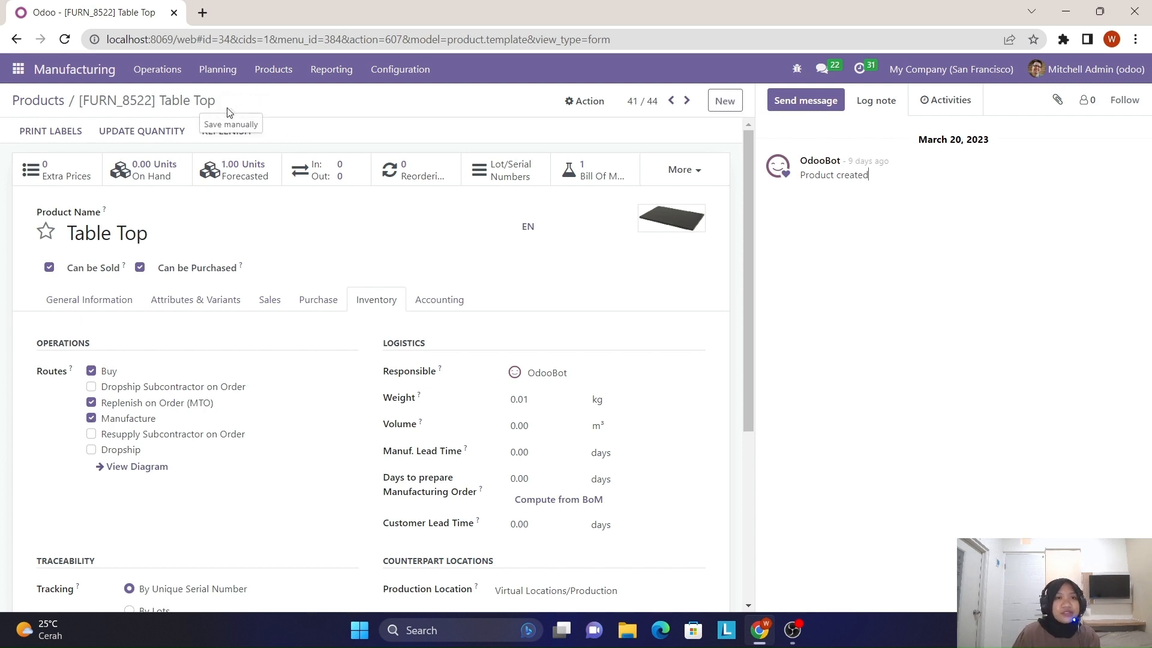
click(35, 102)
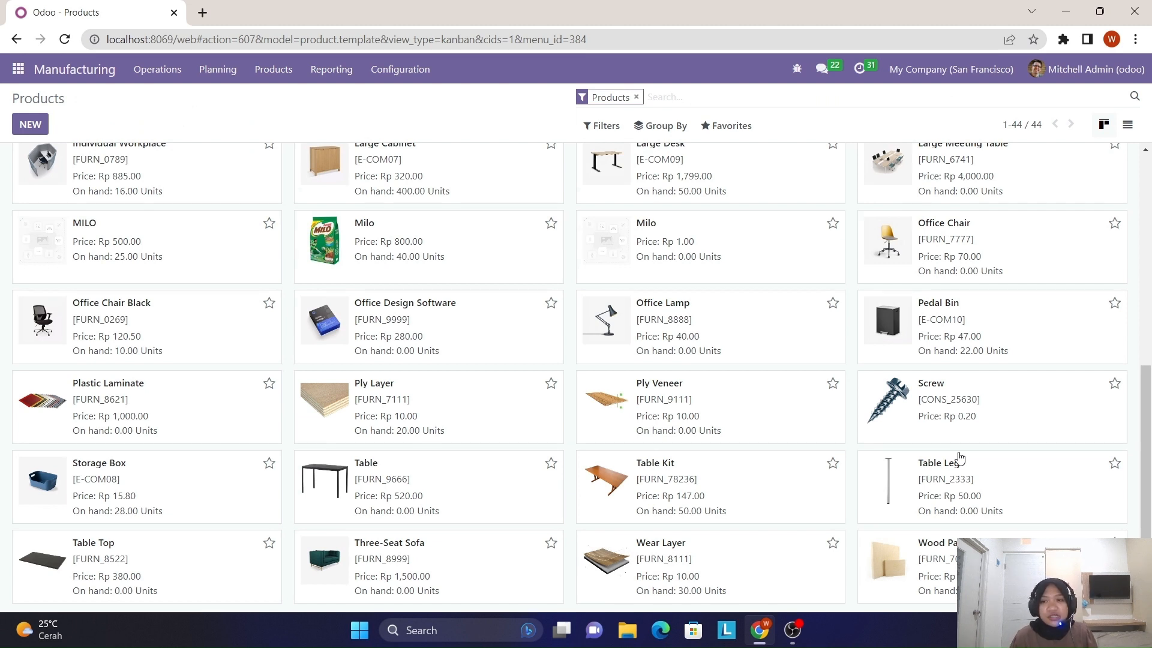
Step: Enable the Replenish on Order (MTO) and Manufacture routes for the Table Leg product (FURN_2333), save it and return to the product list
click(884, 482)
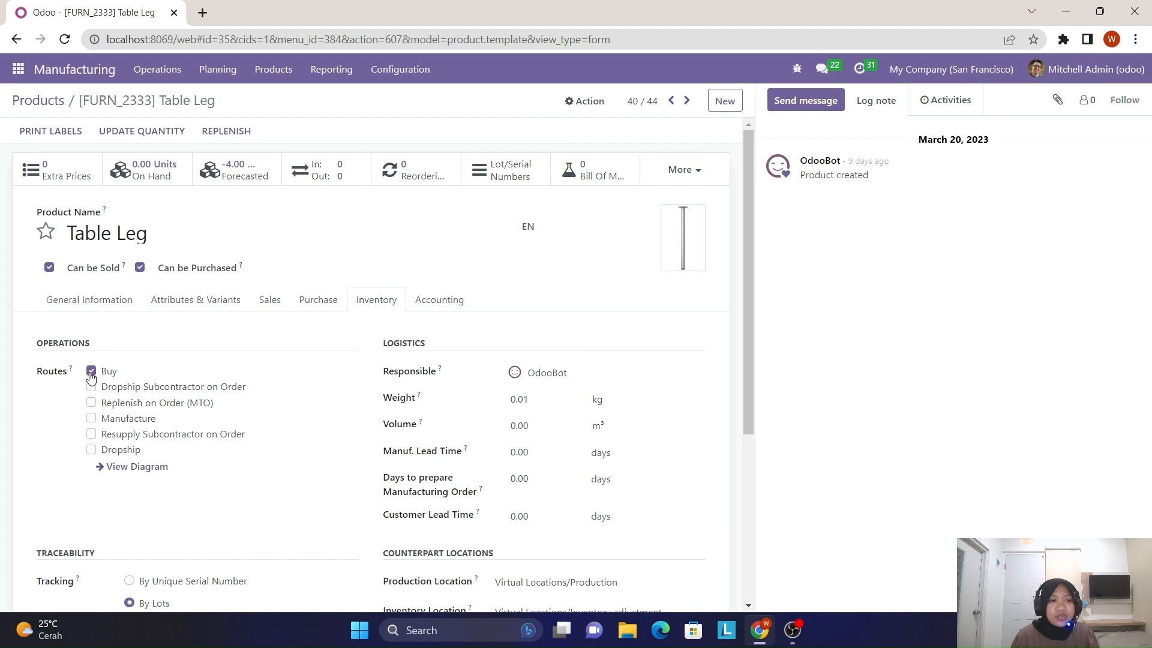
click(91, 403)
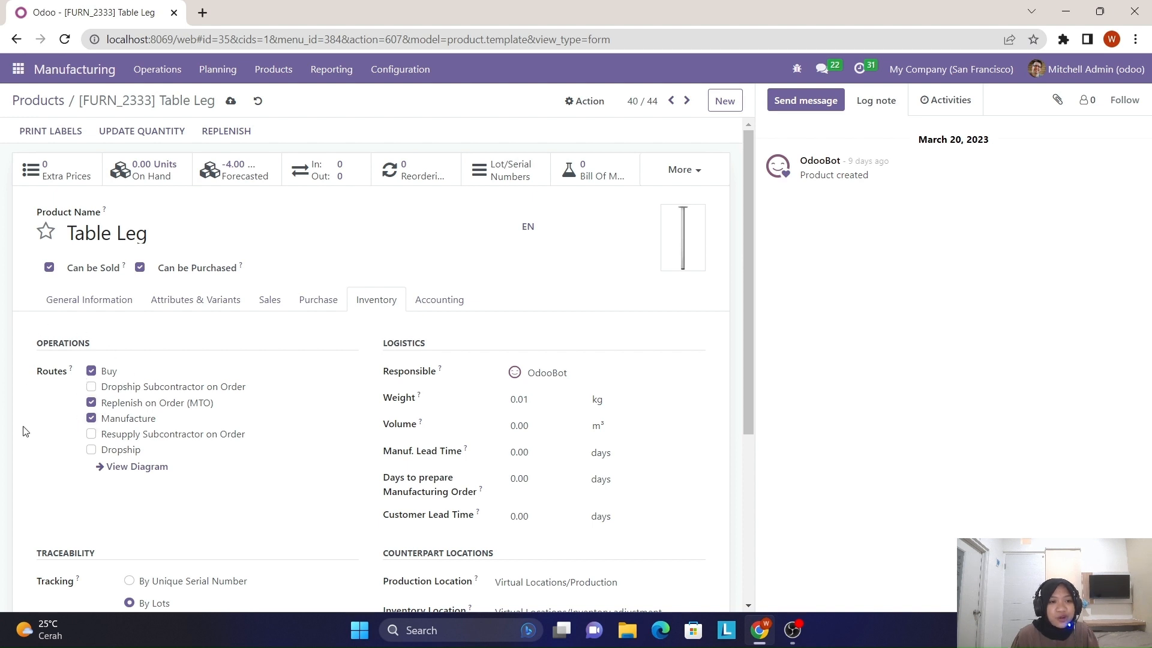
click(234, 103)
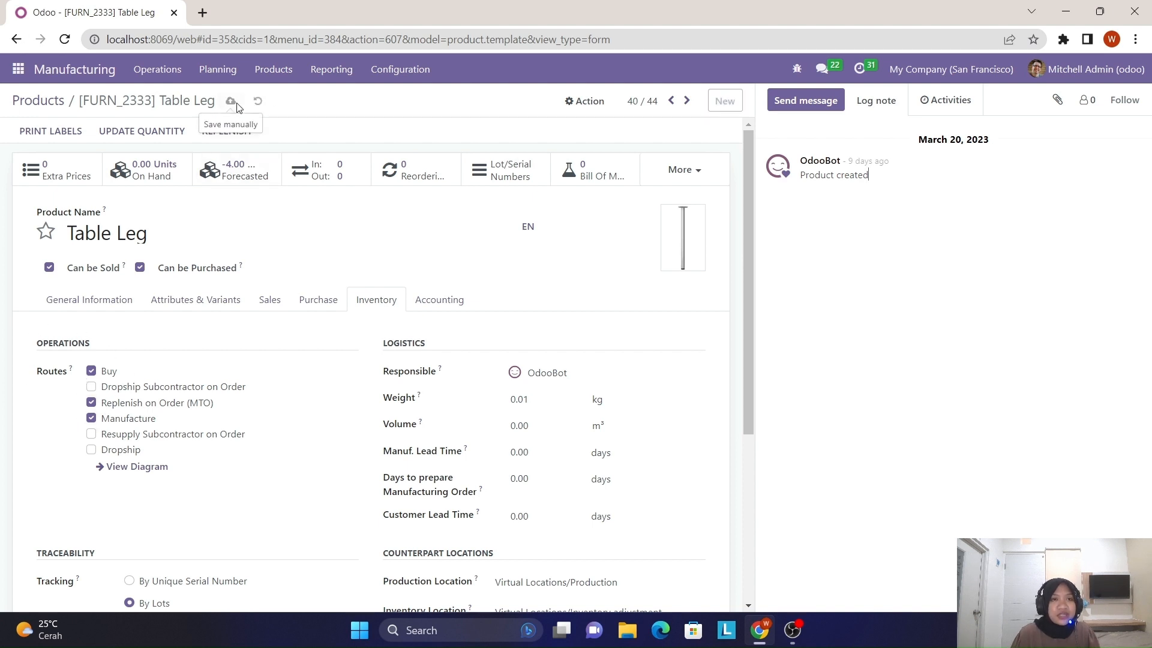
click(51, 101)
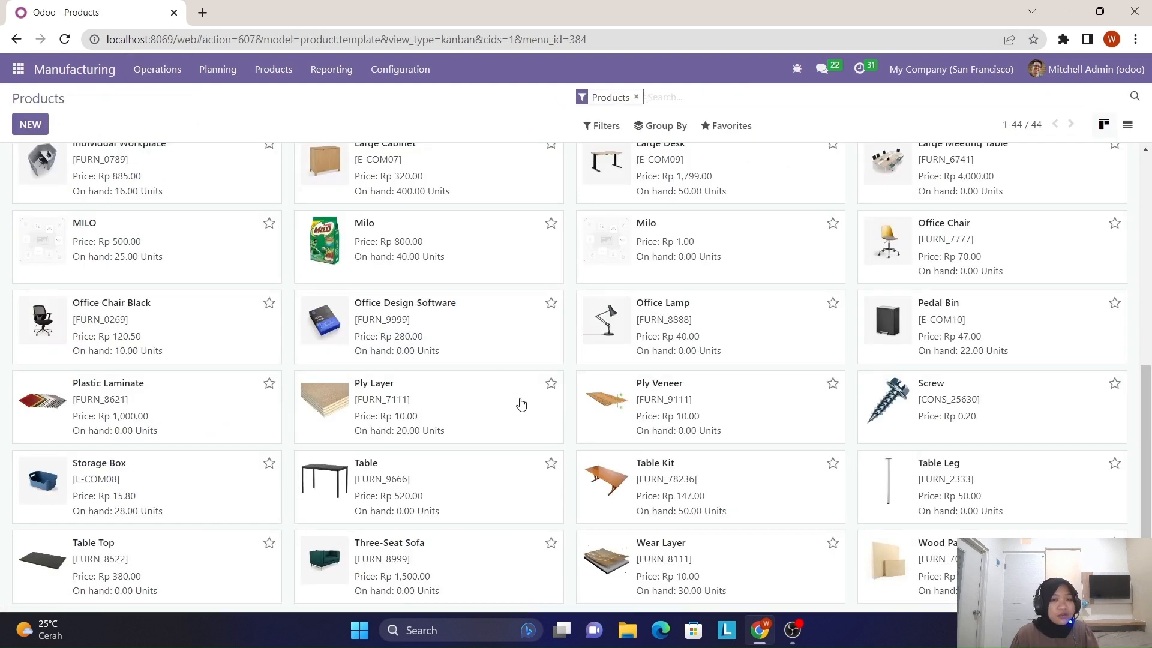
Step: Enable the Replenish on Order (MTO) and Manufacture routes for the Bolt product (CONS_89957), save it and return to the product list
scroll(124, 272, up, 6)
scroll(124, 271, up, 1)
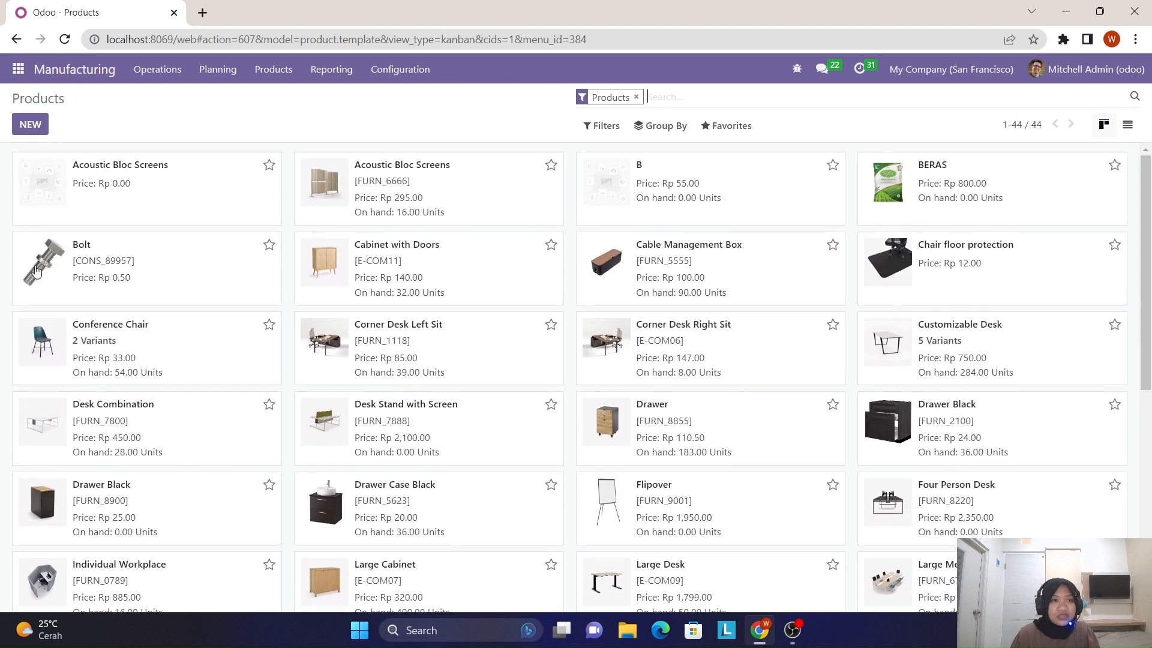
click(132, 255)
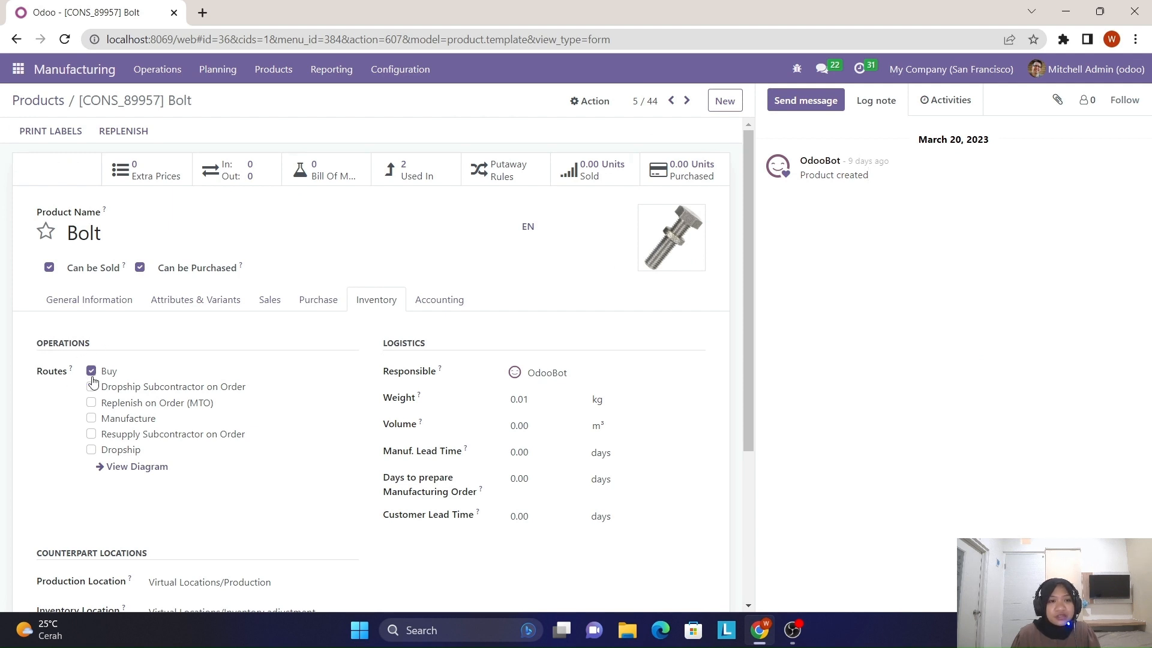
click(91, 404)
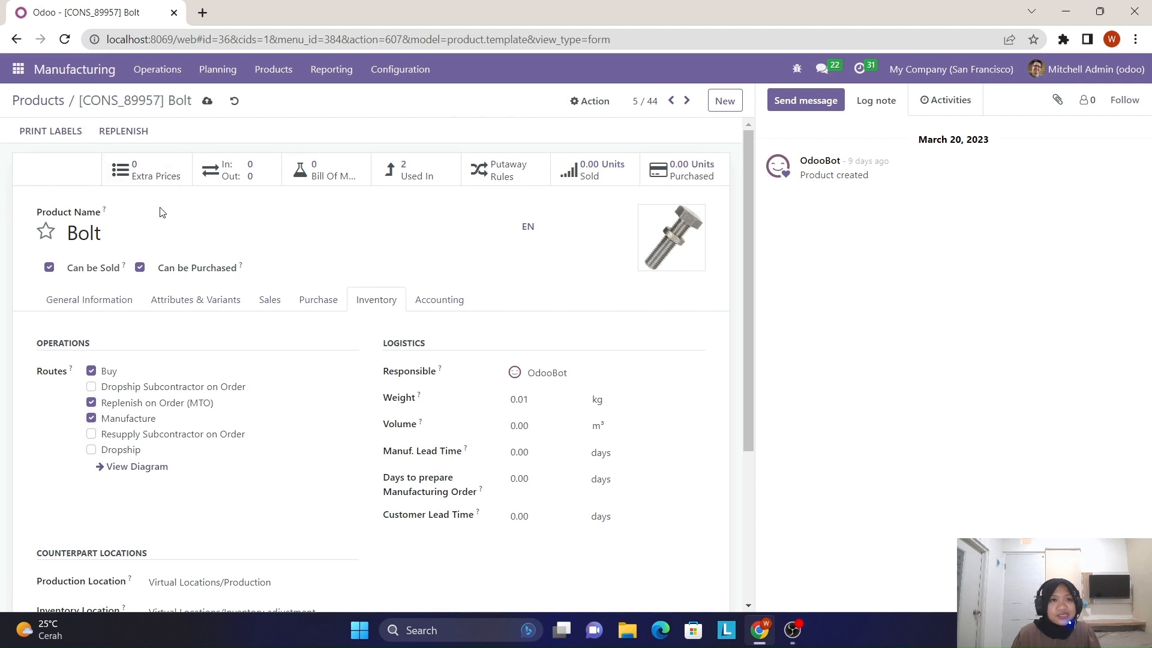
click(204, 106)
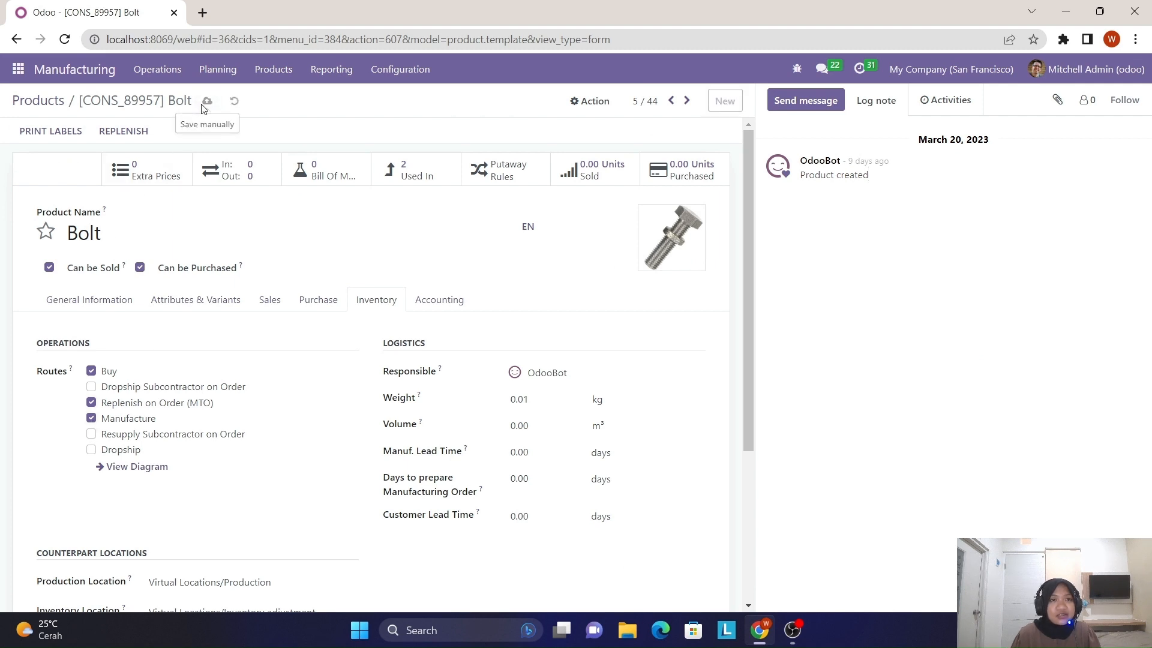
click(50, 102)
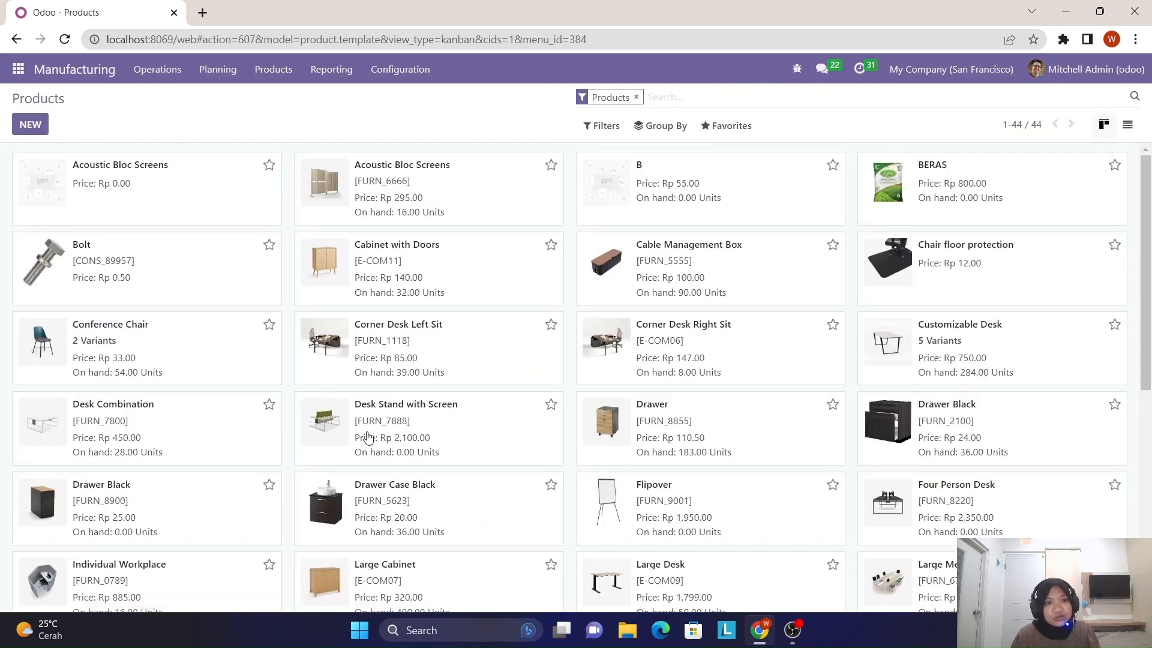
Step: Enable the Replenish on Order (MTO) and Manufacture routes for the Screw product (CONS_25630), save it and return to the product list
scroll(211, 334, down, 5)
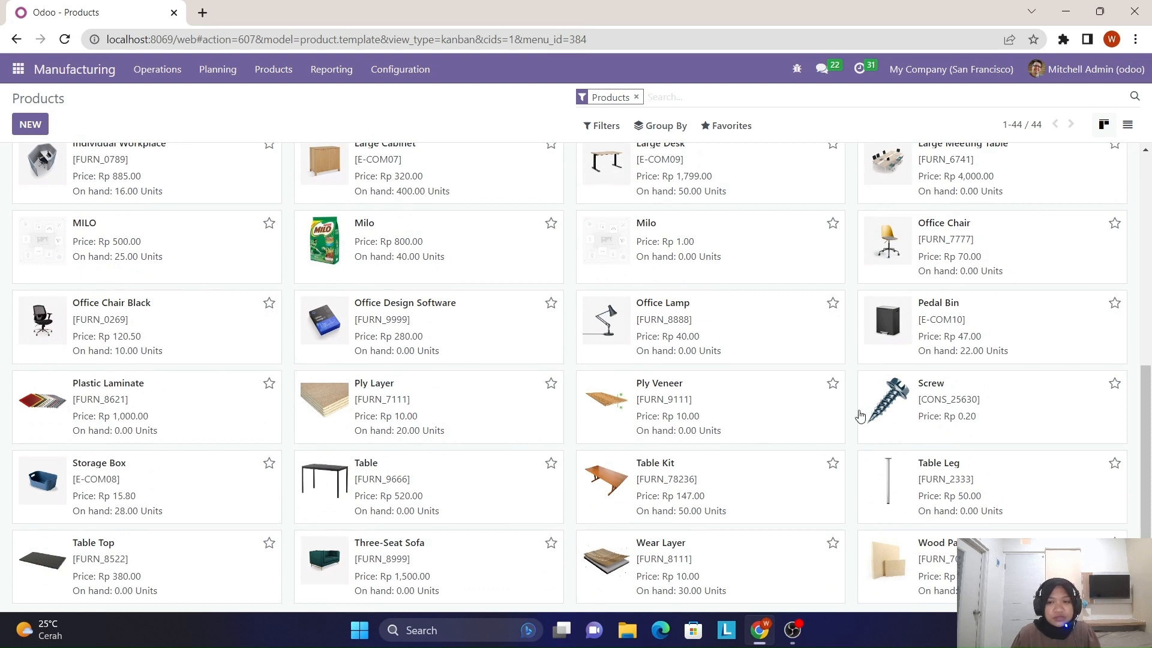
click(893, 401)
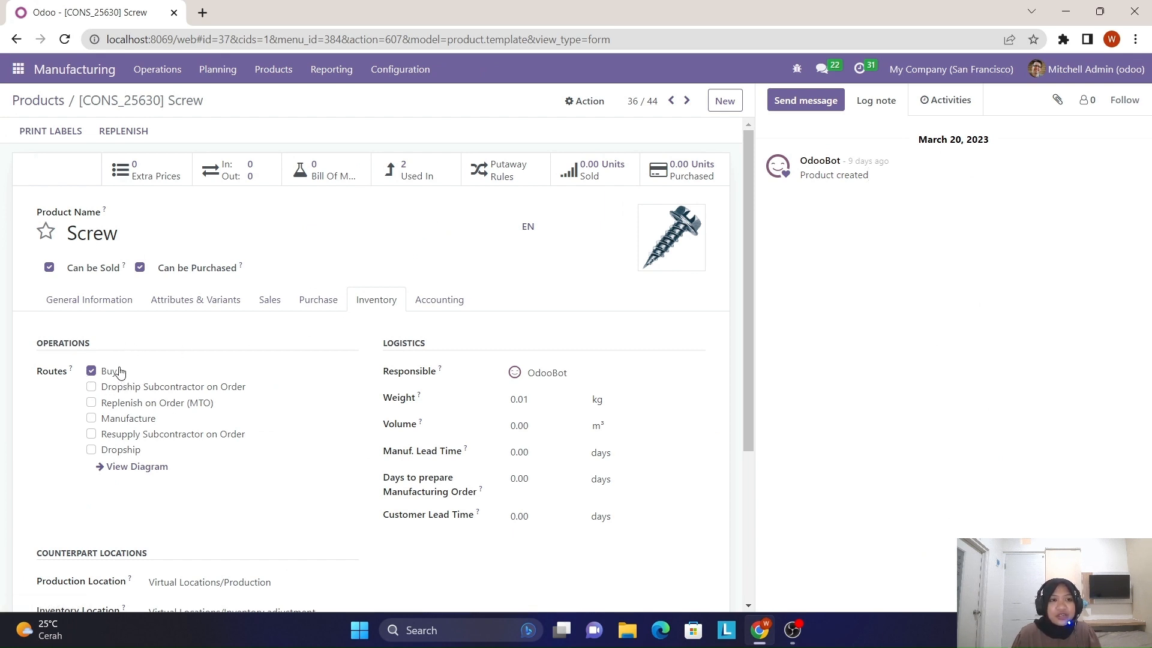
click(92, 403)
click(92, 419)
click(222, 102)
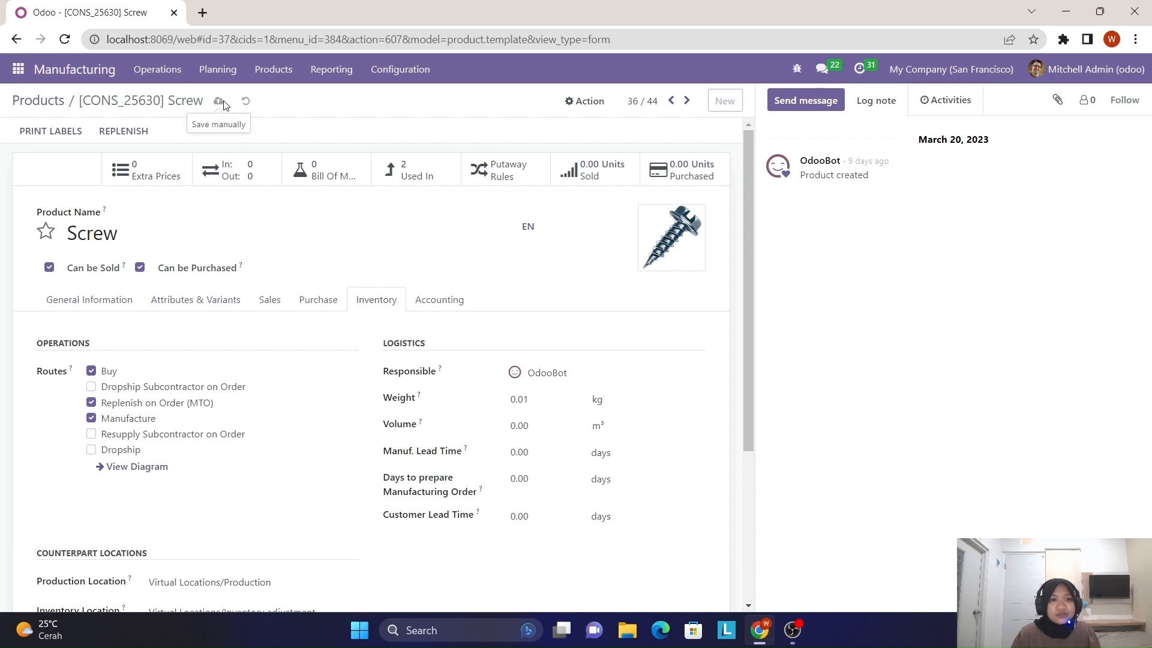
click(37, 99)
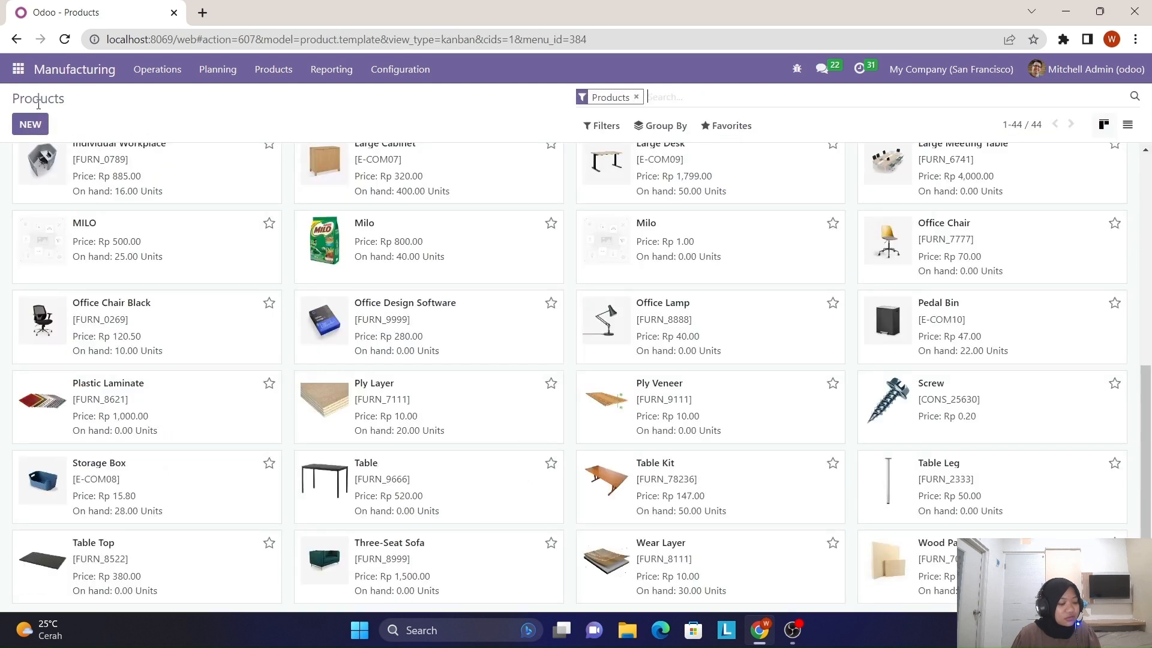
Step: Enable the Replenish on Order (MTO) and Manufacture routes for the Wood Panel product (FURN_7023), save it and return to the product list
click(883, 566)
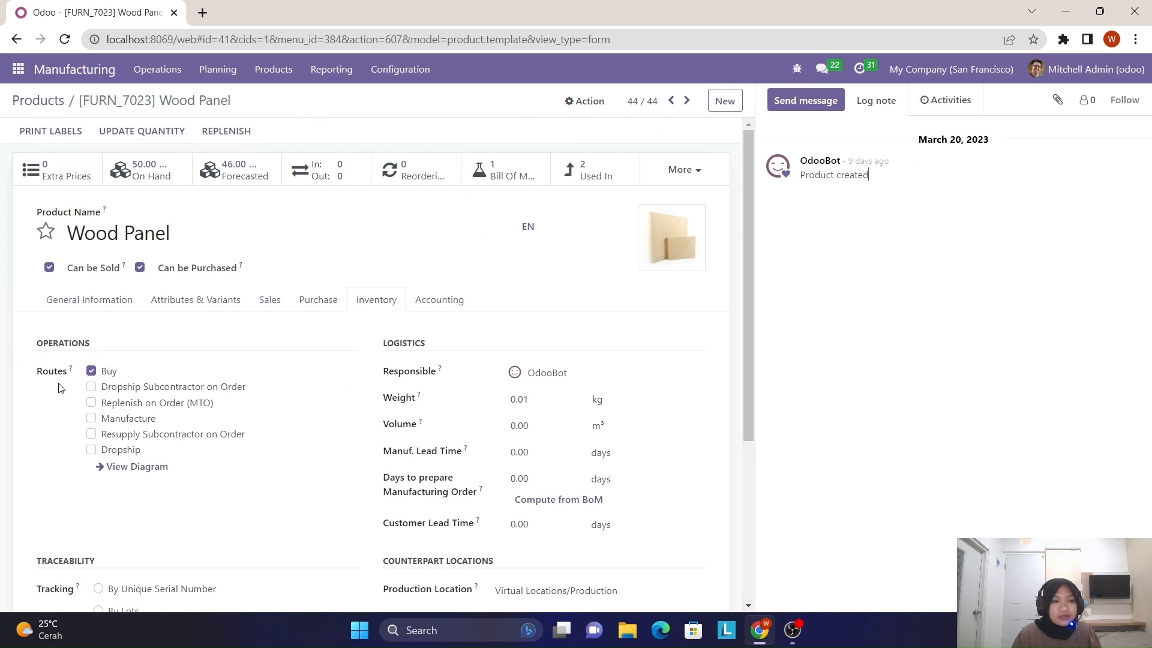
click(89, 404)
click(91, 418)
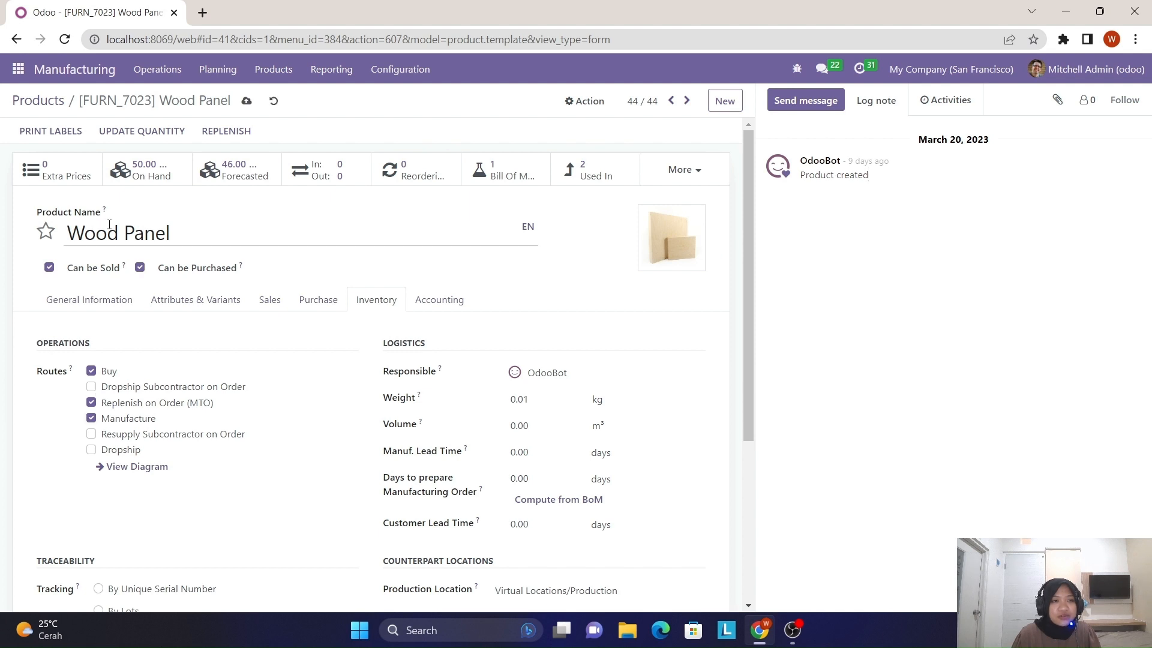
click(246, 101)
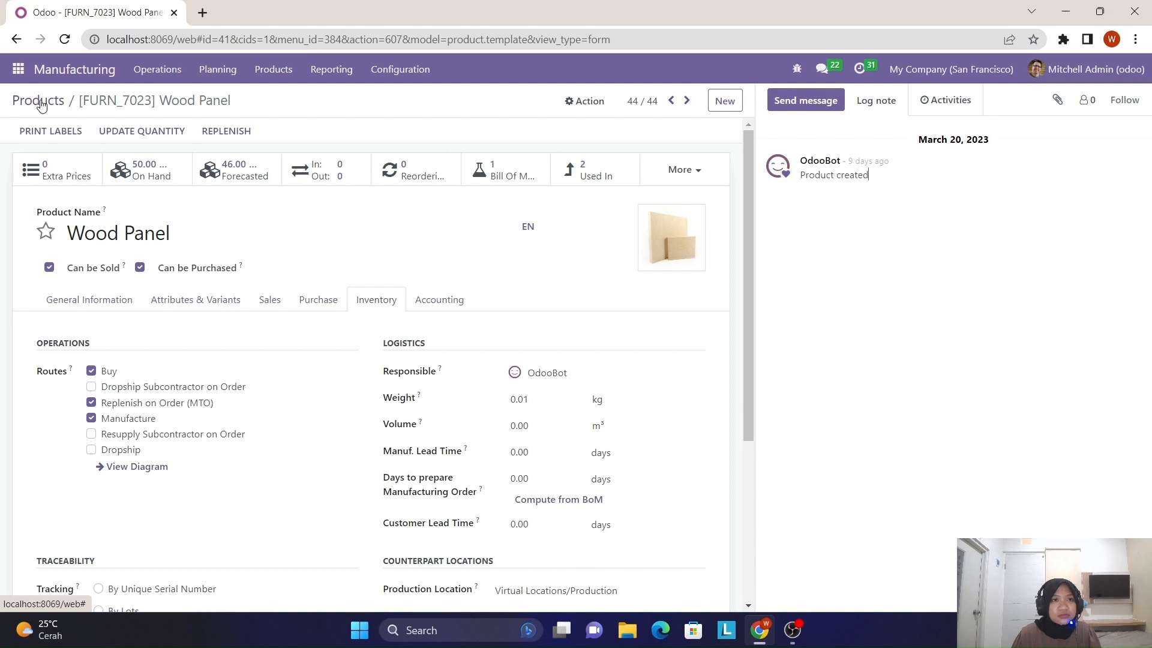
click(41, 102)
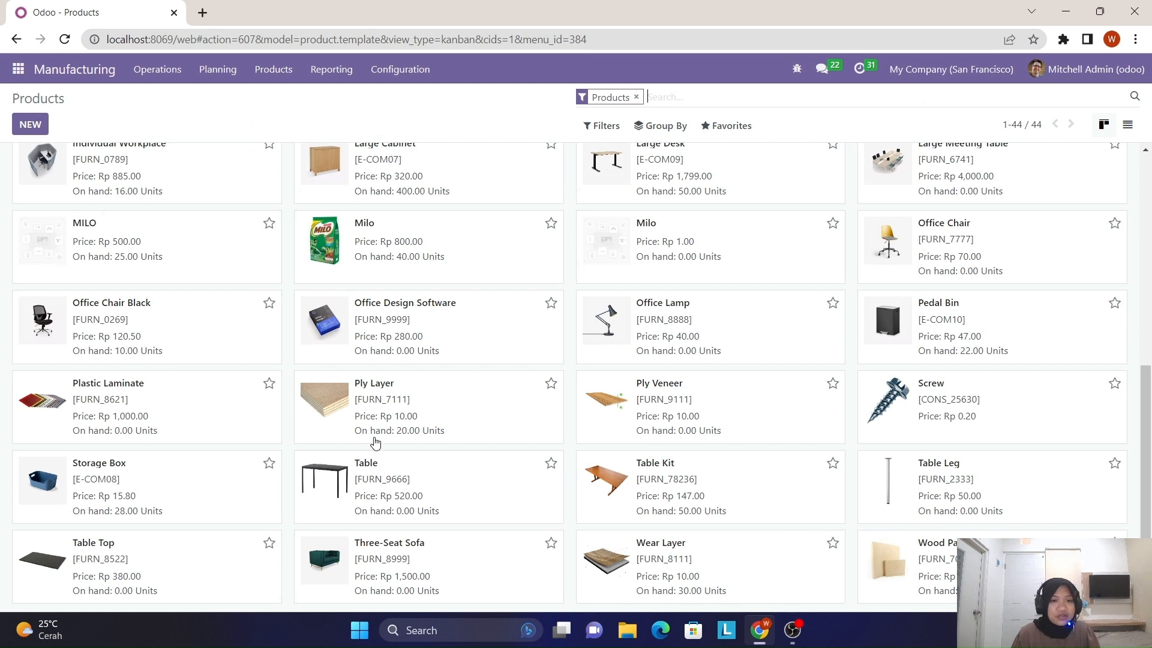
Step: Enable the Replenish on Order (MTO) and Manufacture routes for the Ply Layer product (FURN_7111), save it and return to the product list
click(334, 403)
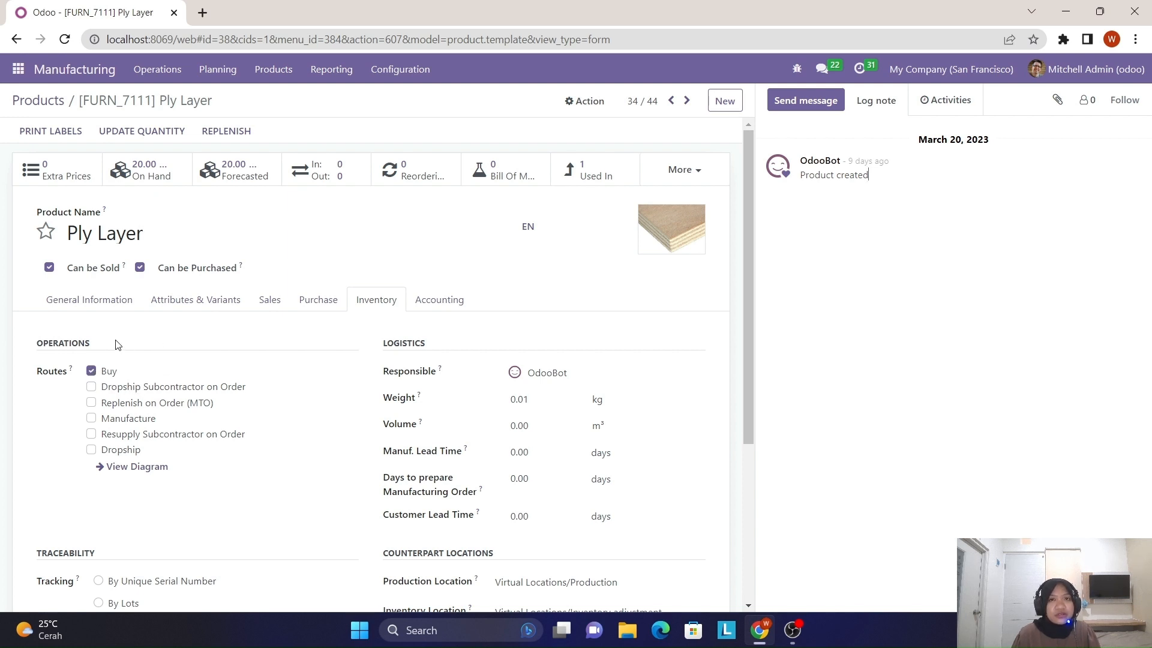
click(91, 403)
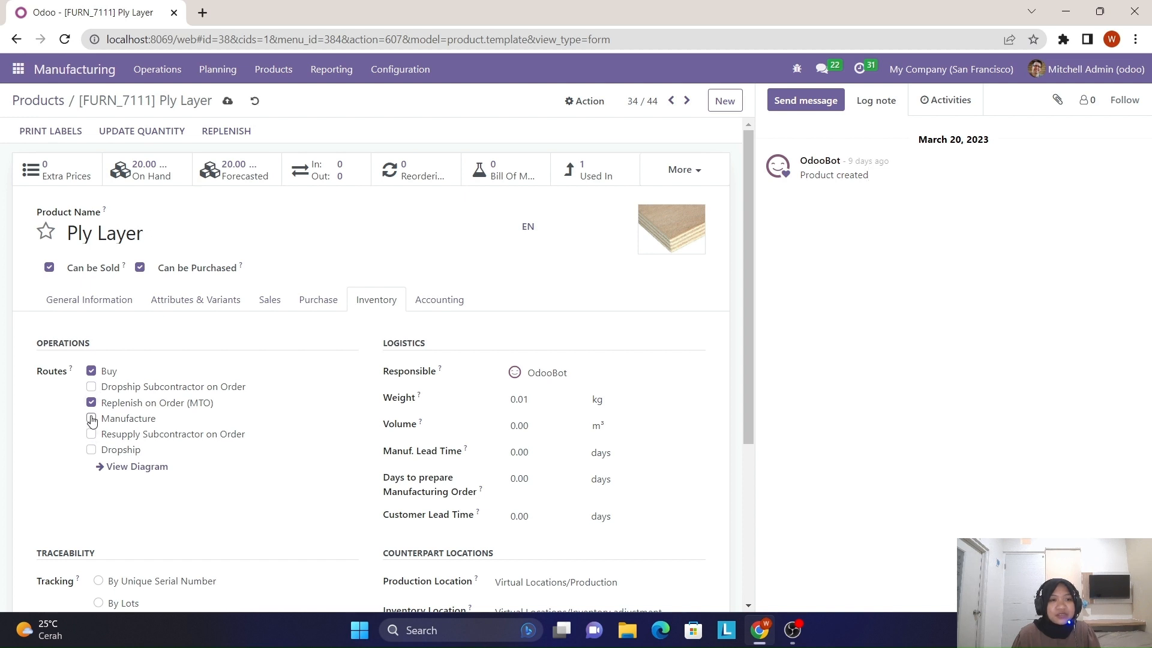
click(91, 419)
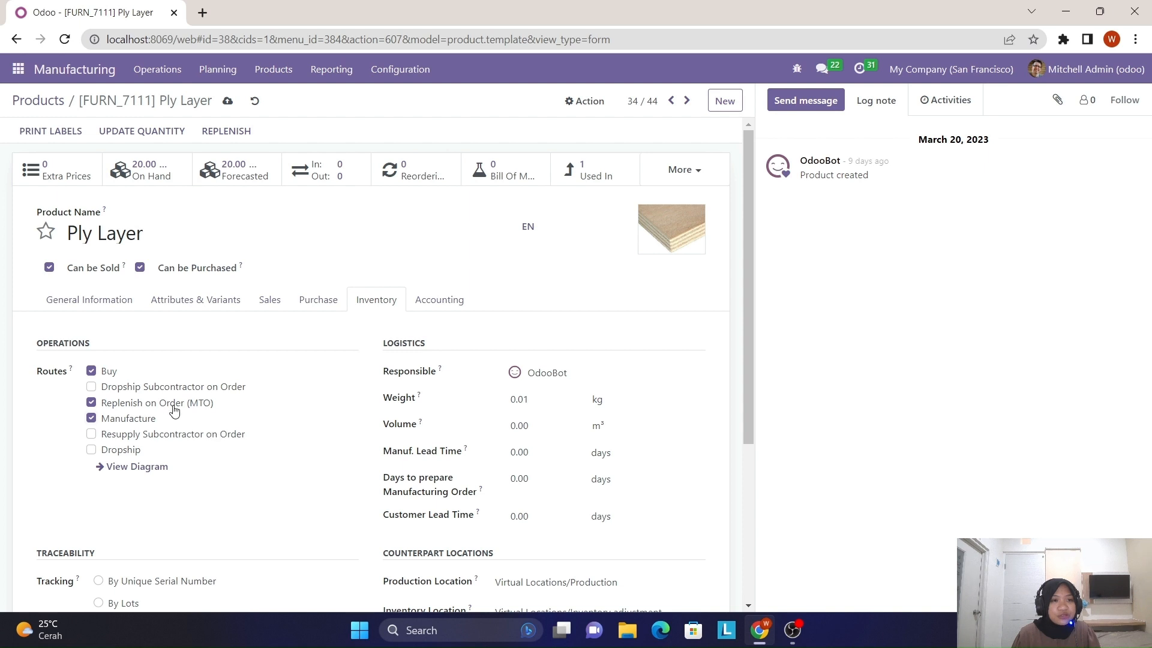
click(227, 100)
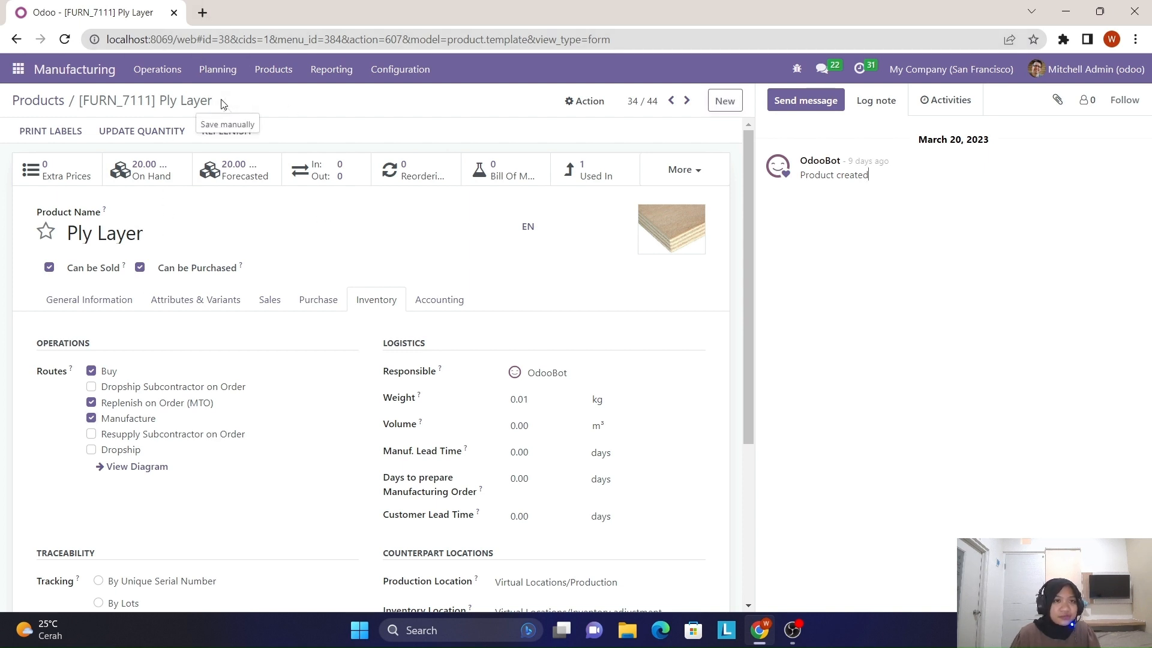
click(42, 100)
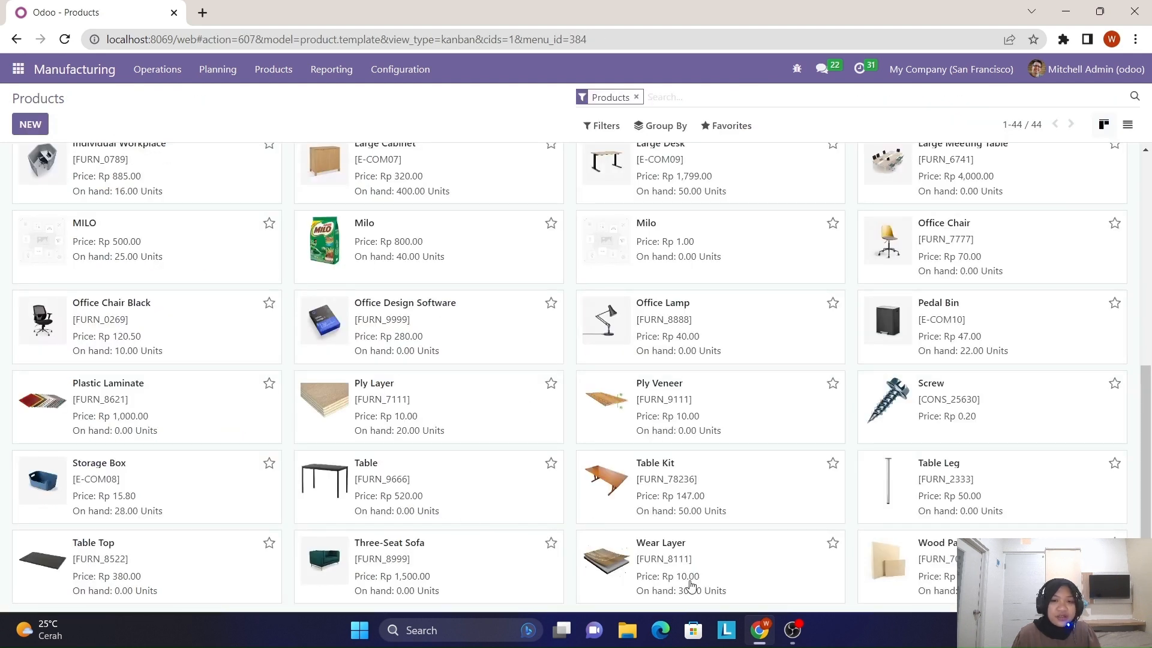
Step: Enable the Replenish on Order (MTO) and Manufacture routes for the Wear Layer product (FURN_8111) and save it
click(620, 568)
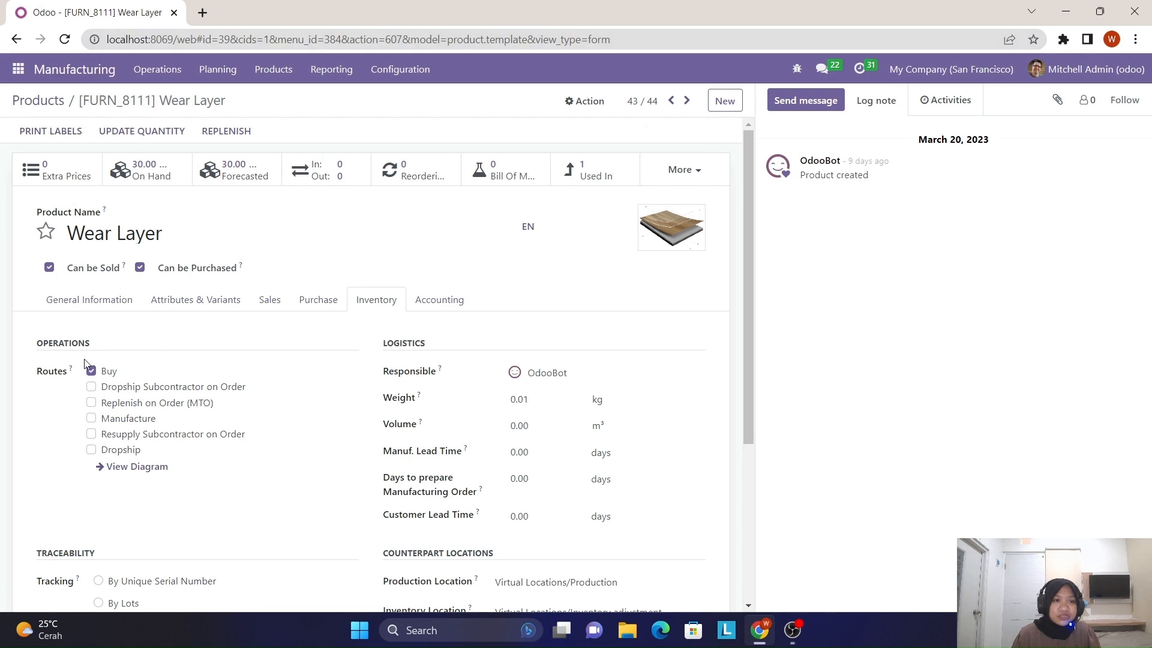
click(90, 403)
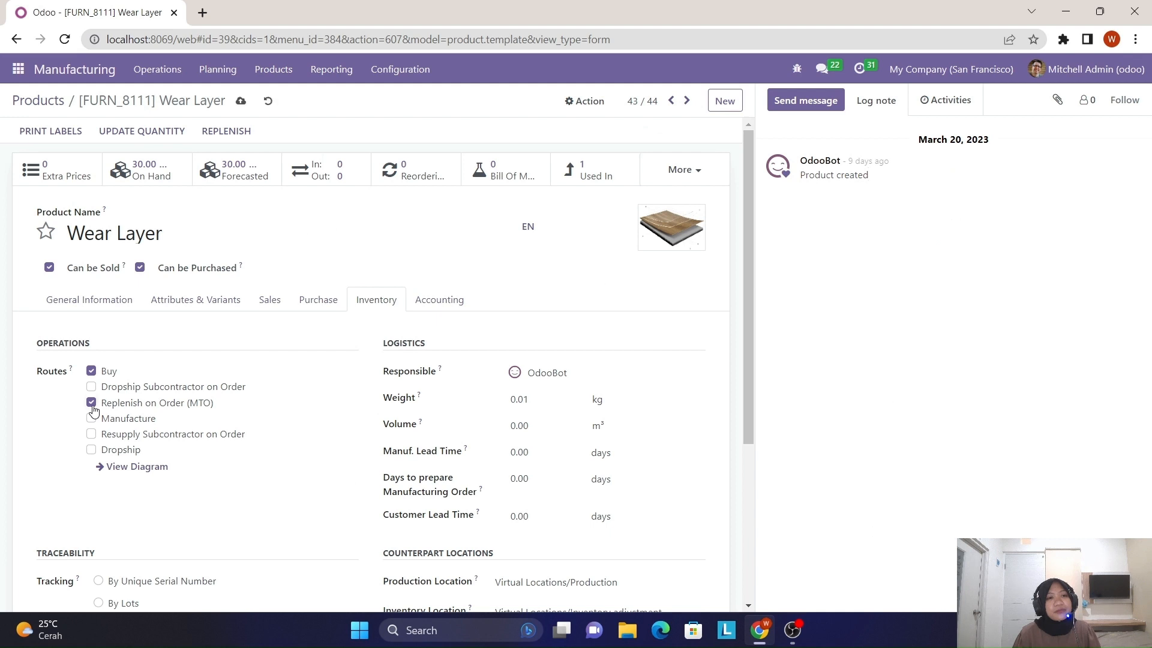
click(90, 419)
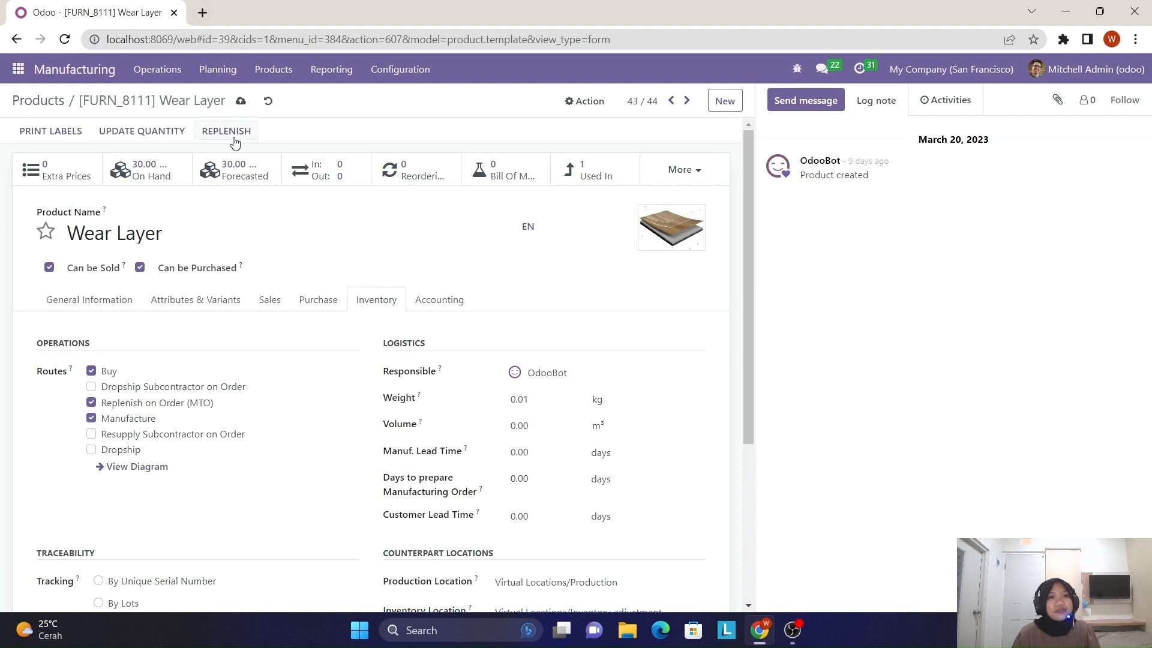
click(240, 101)
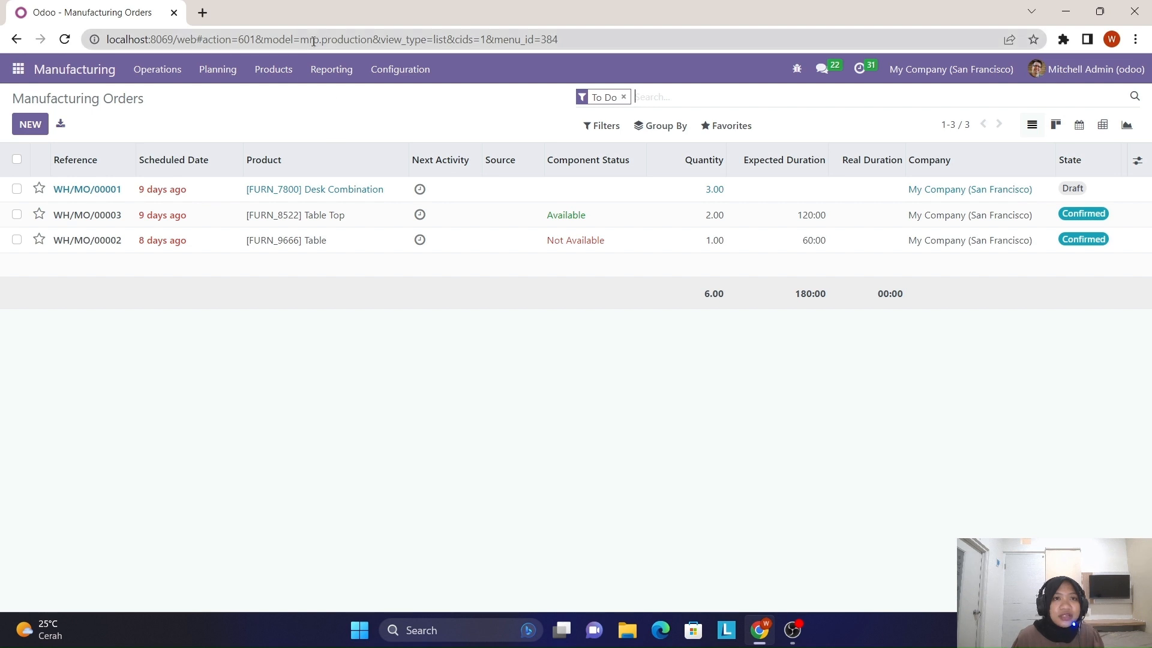
Step: Create a new bill of materials for the Wood Panel product (FURN_7023) with a quantity of 2
click(288, 71)
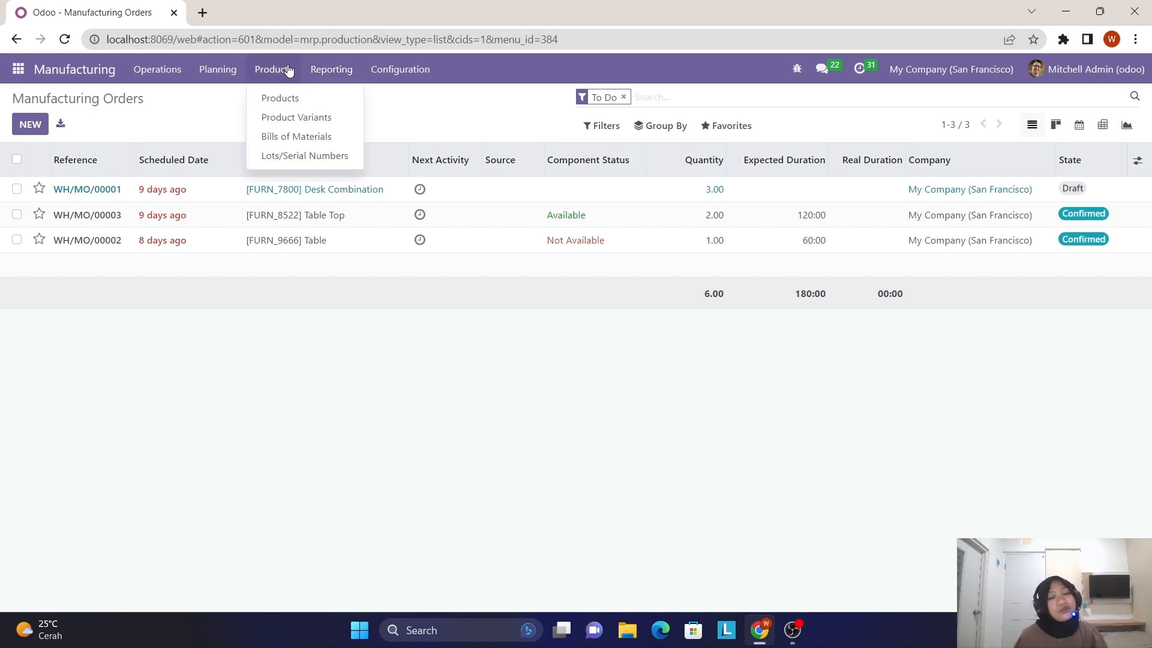
click(306, 142)
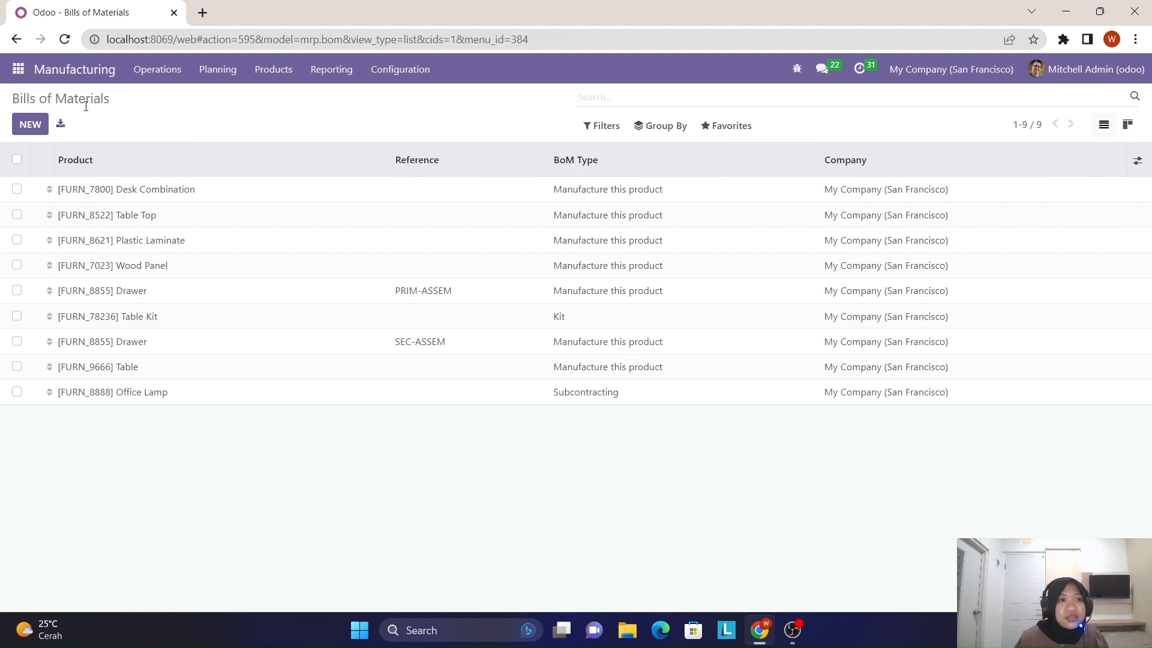
click(27, 125)
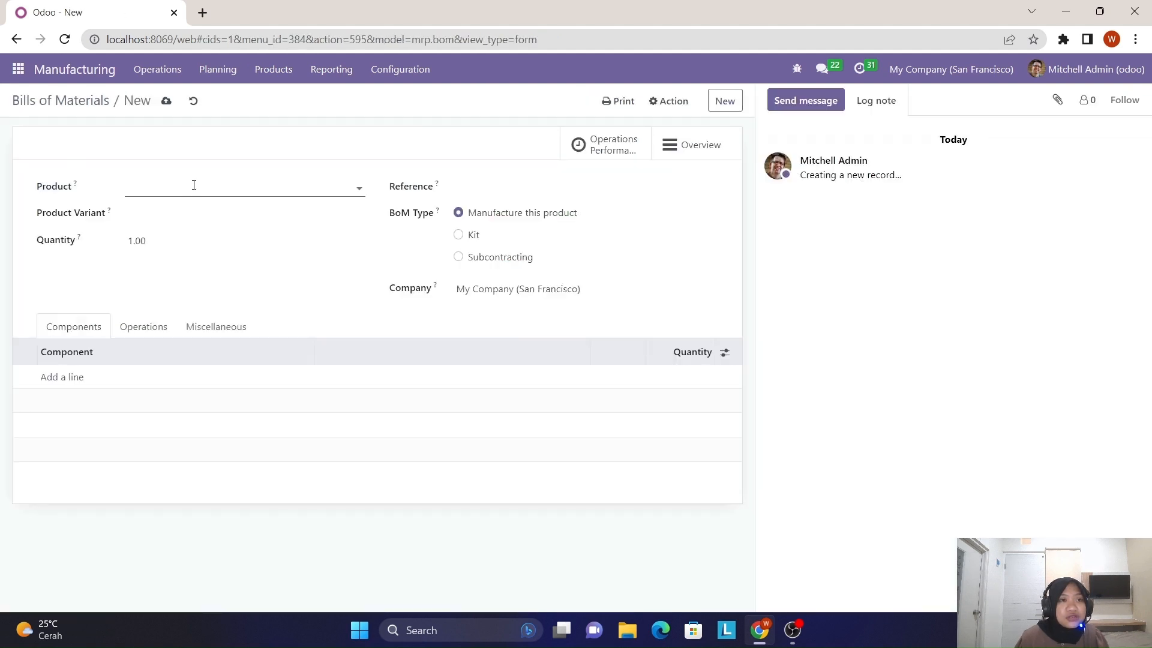
click(192, 189)
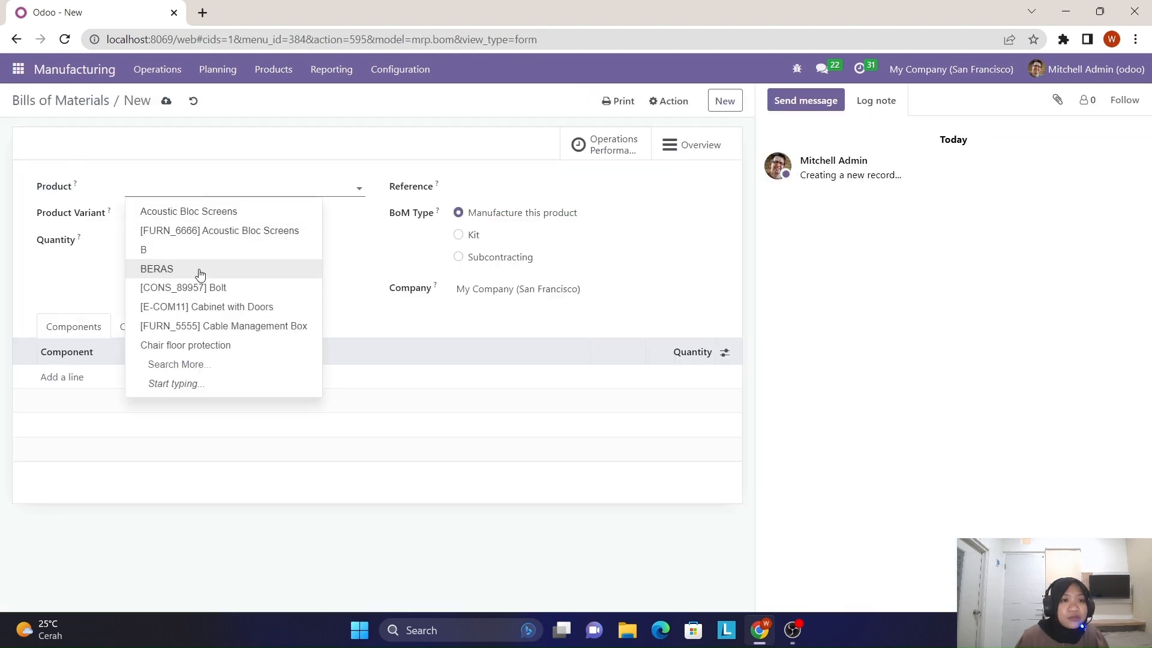
click(211, 370)
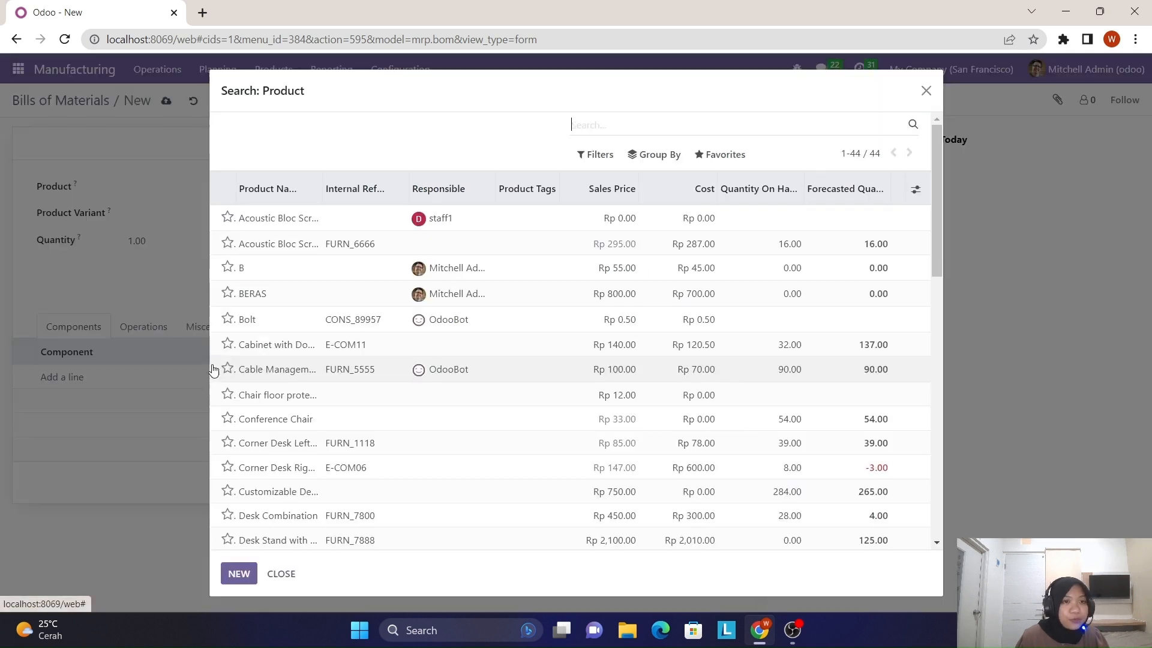
scroll(352, 503, down, 2)
scroll(353, 502, down, 12)
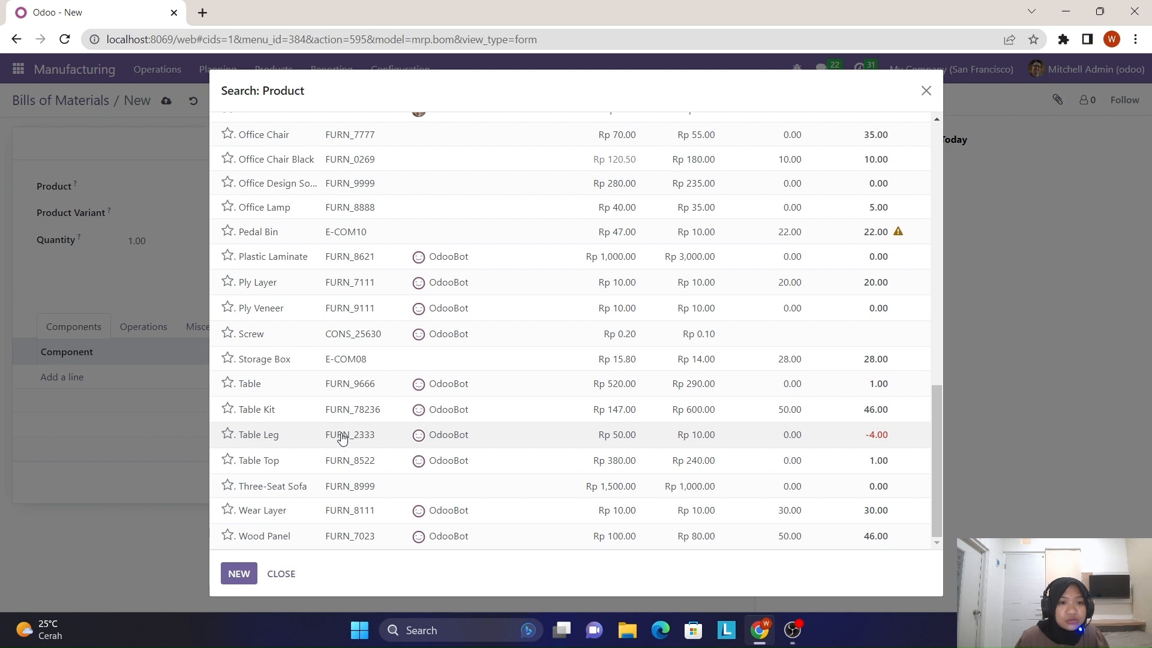
click(331, 542)
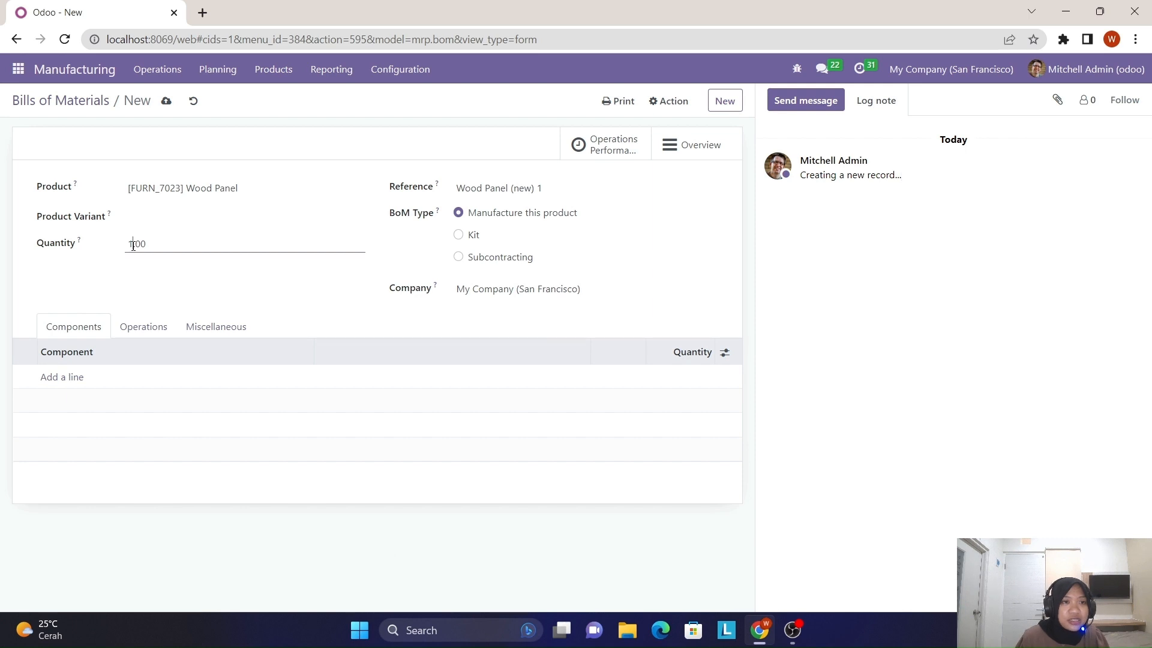
click(132, 244)
key(BackSpace)
text(2)
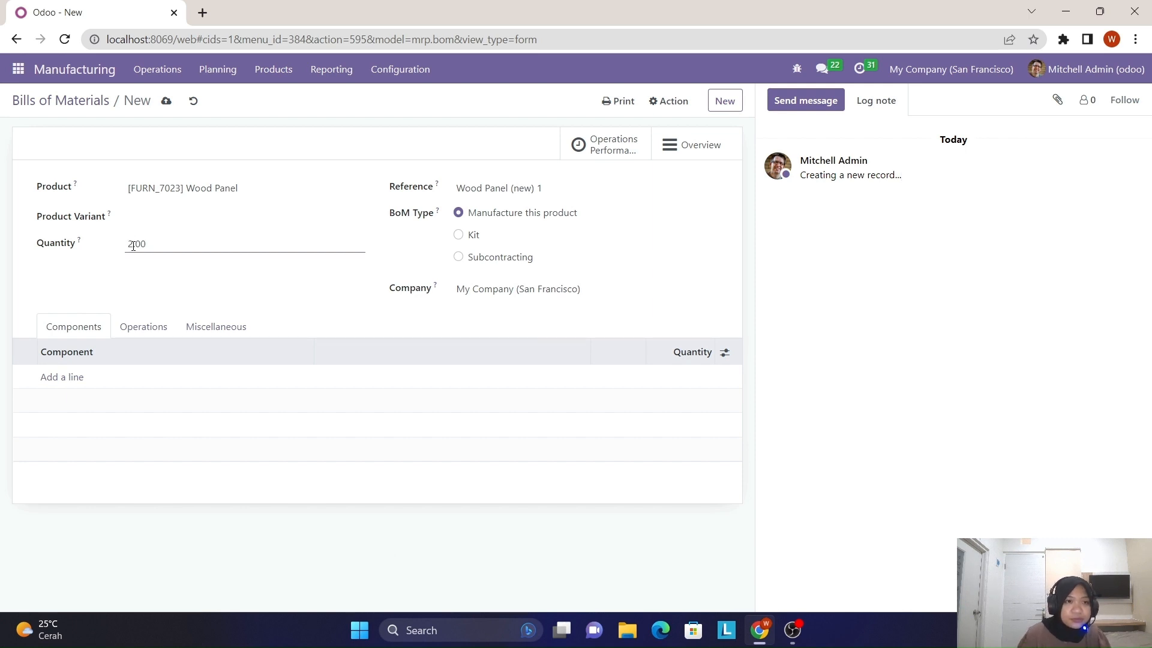
Step: Add Ply Layer (FURN_7111) as a component of the Wood Panel bill of materials with a quantity of 6
click(66, 380)
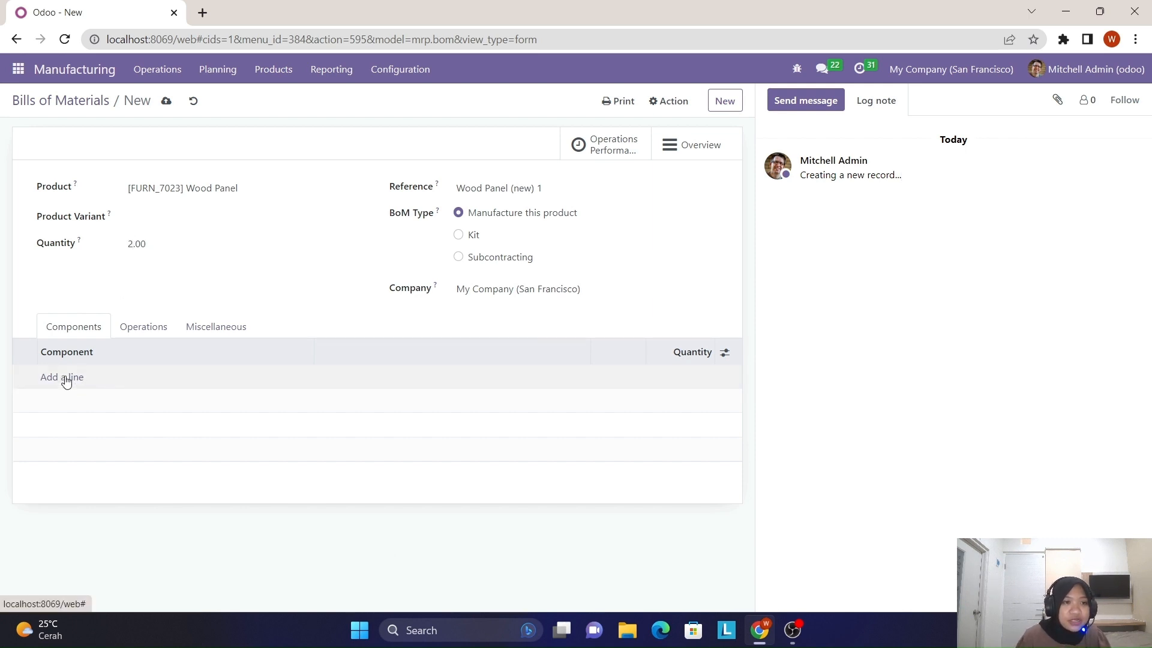
click(83, 375)
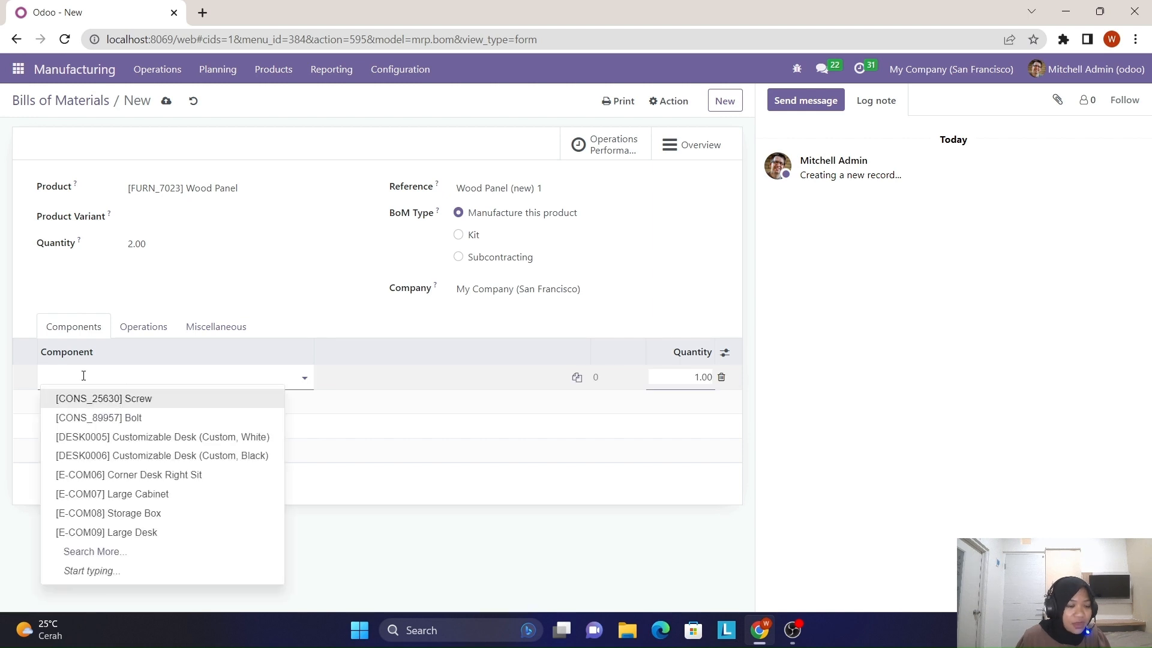
click(118, 549)
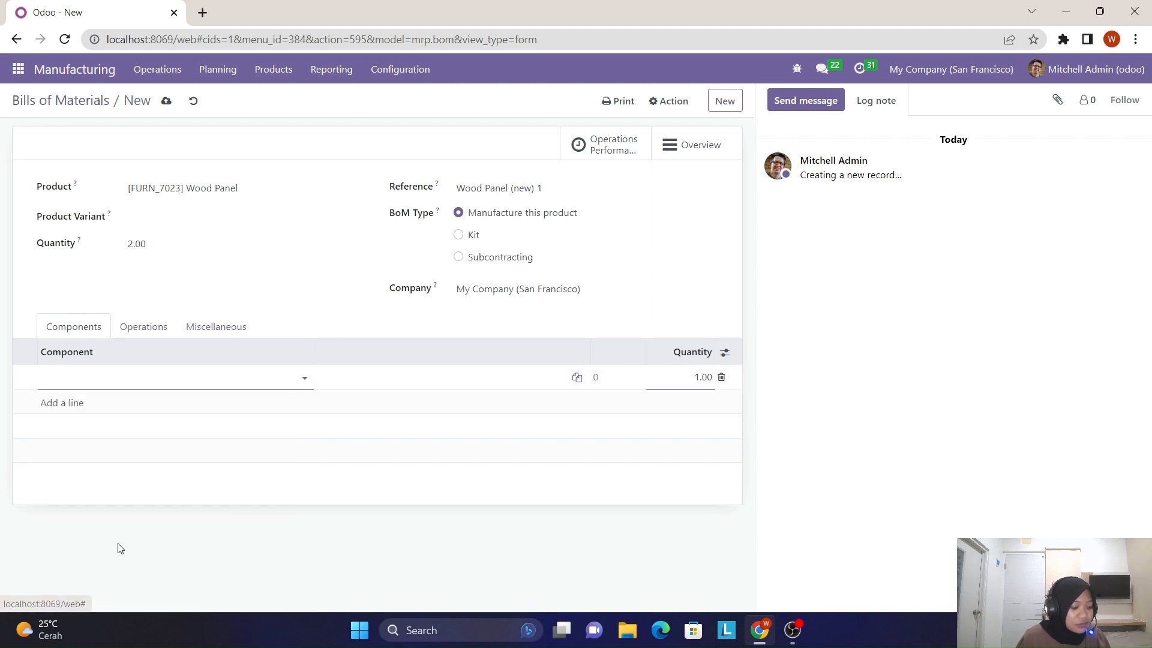
scroll(375, 391, down, 3)
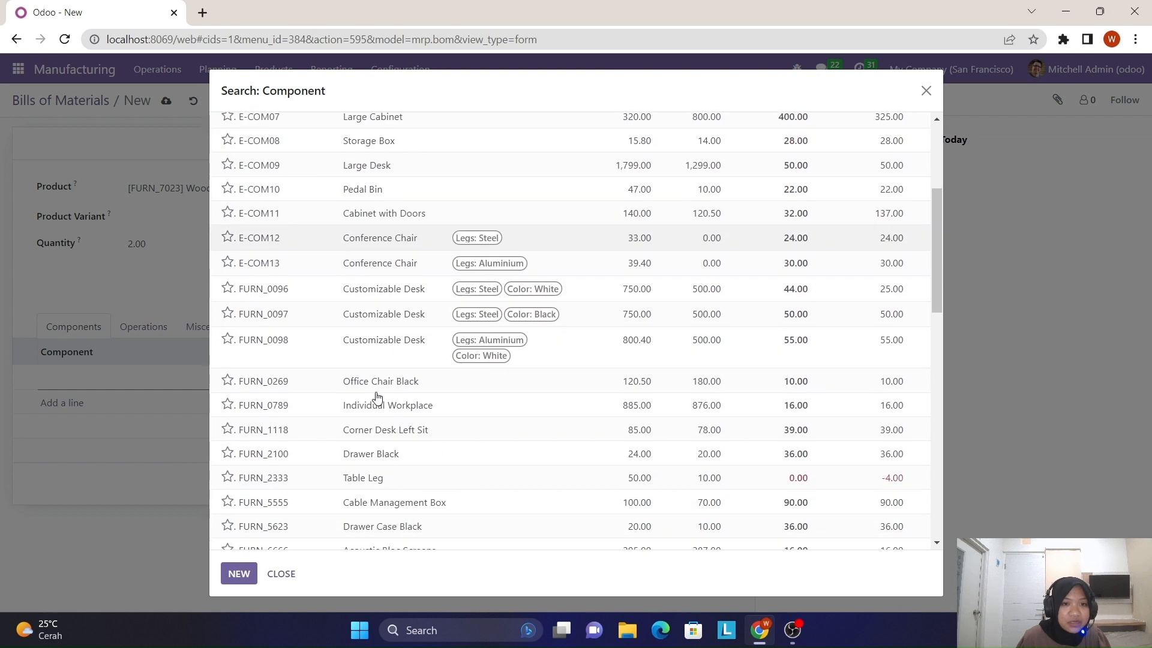
scroll(384, 402, down, 4)
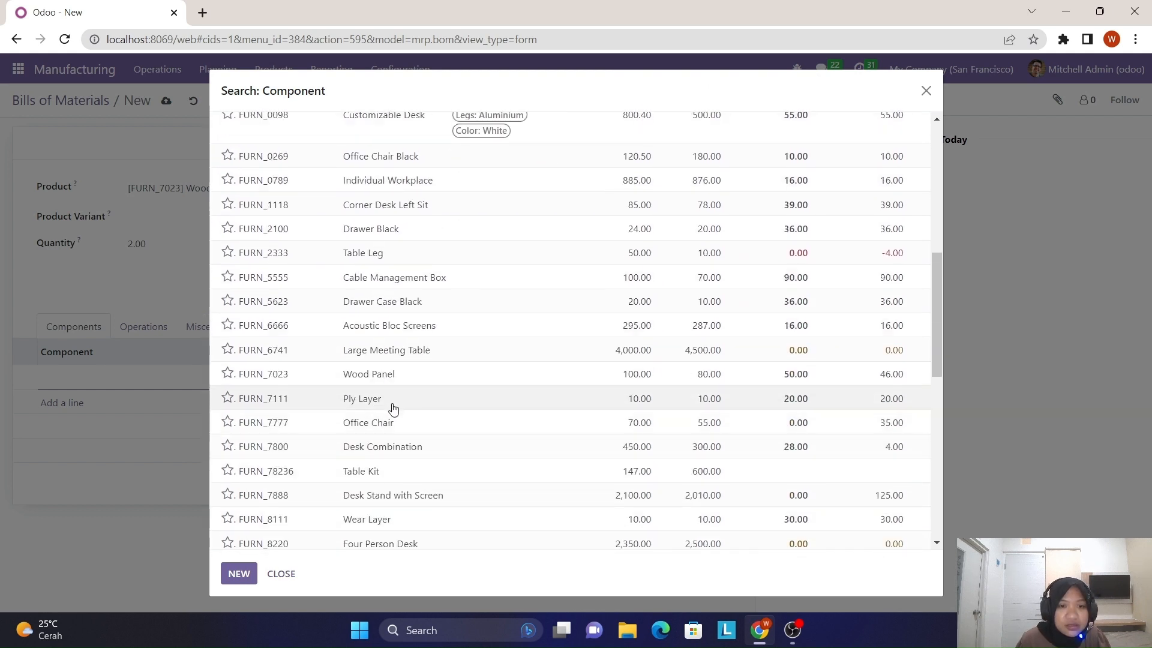
click(393, 408)
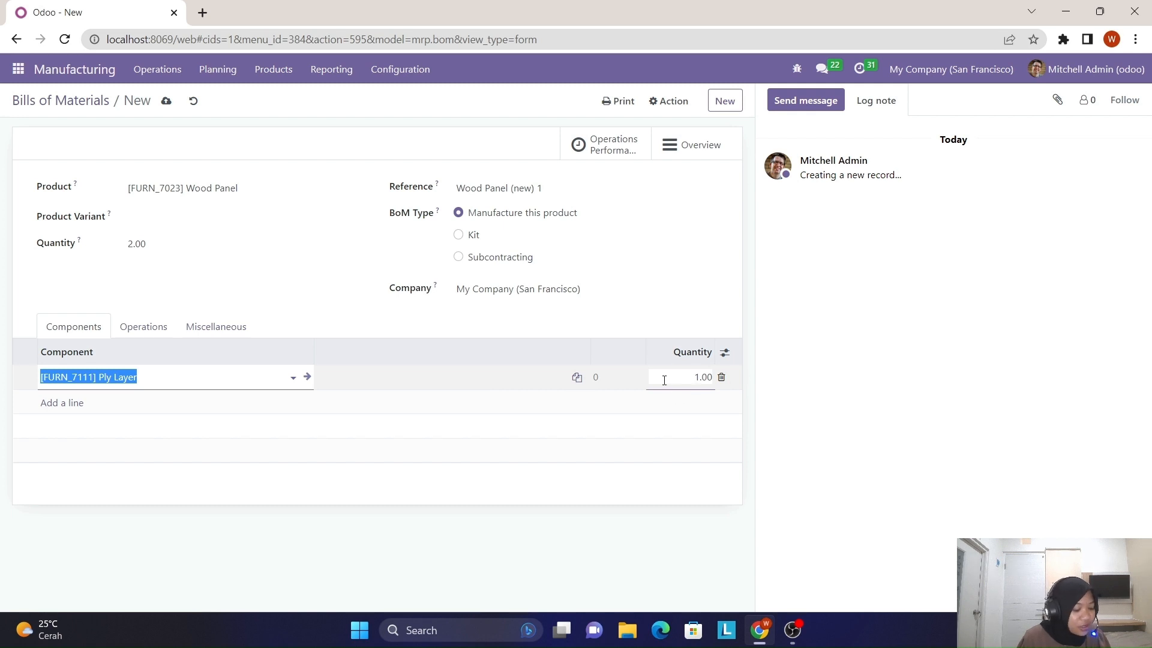
click(697, 378)
text(6)
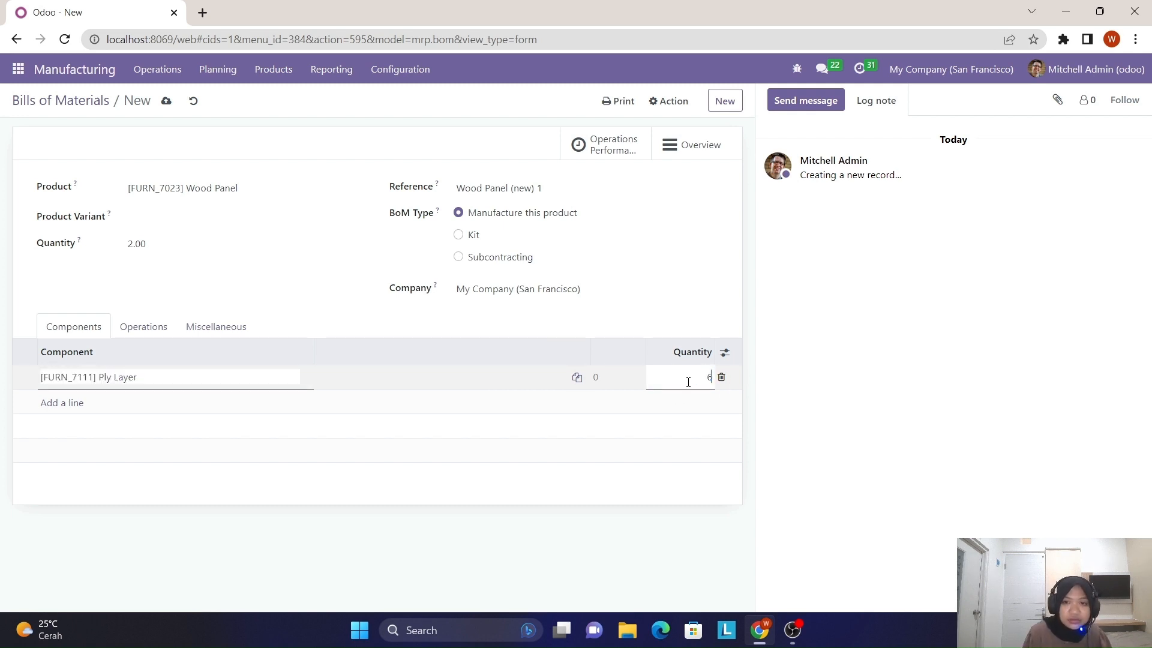
click(172, 410)
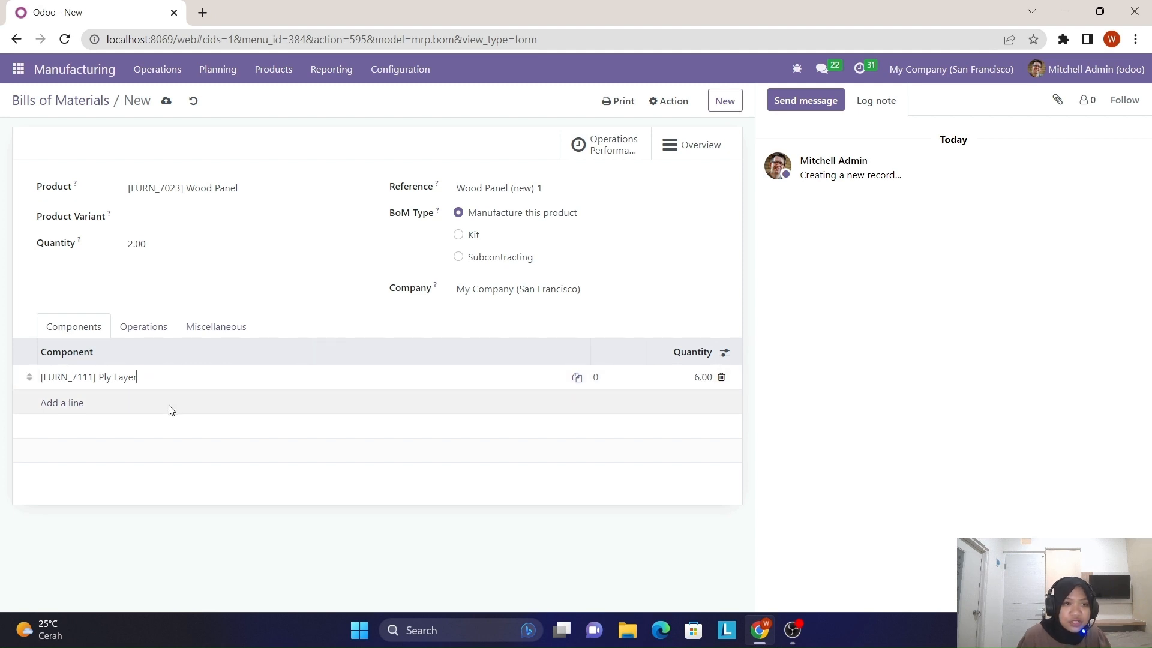
Step: Add Wear Layer (FURN_8111) as a second component of the Wood Panel bill of materials with a quantity of 2
click(77, 403)
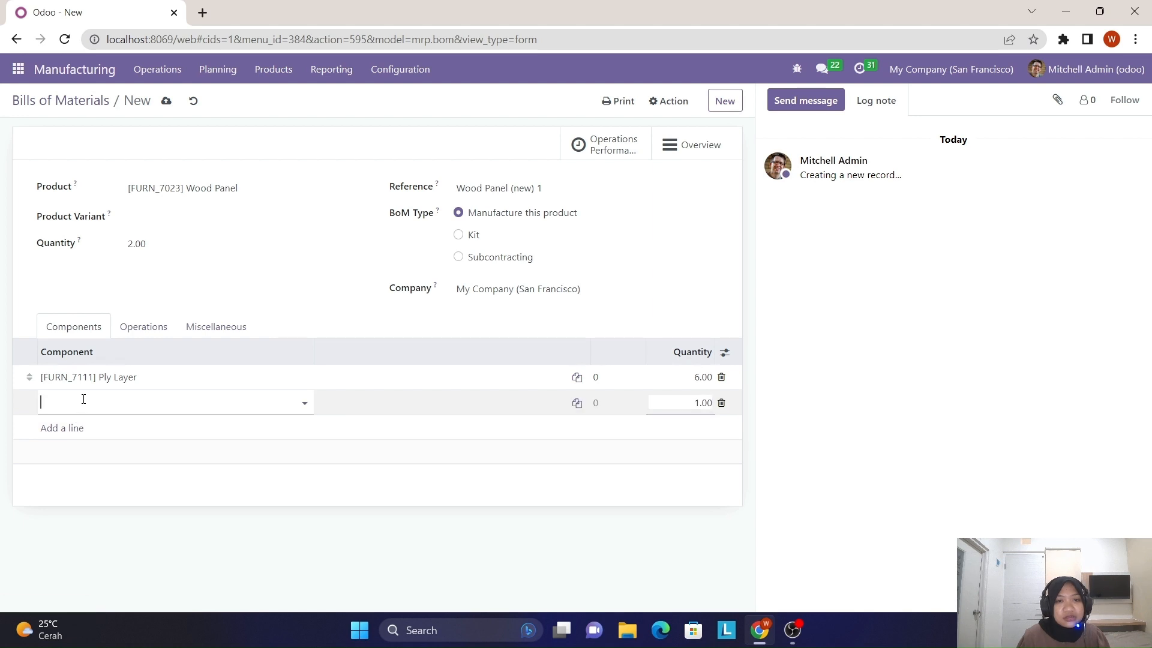
click(304, 401)
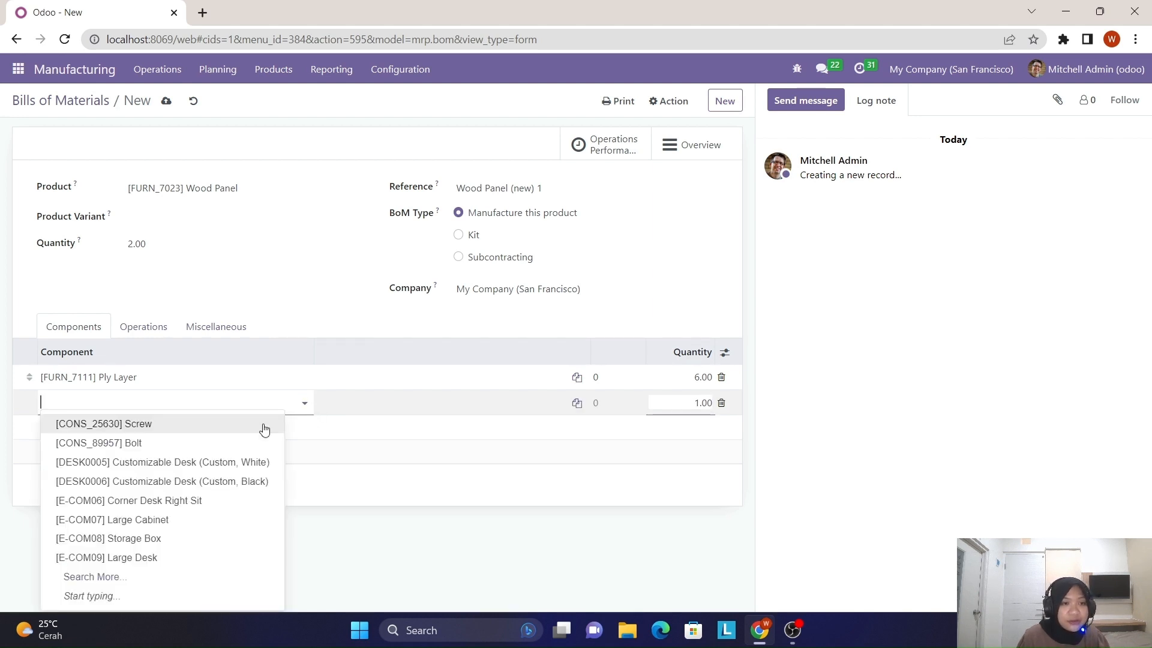
click(168, 578)
scroll(382, 354, down, 5)
scroll(383, 354, down, 2)
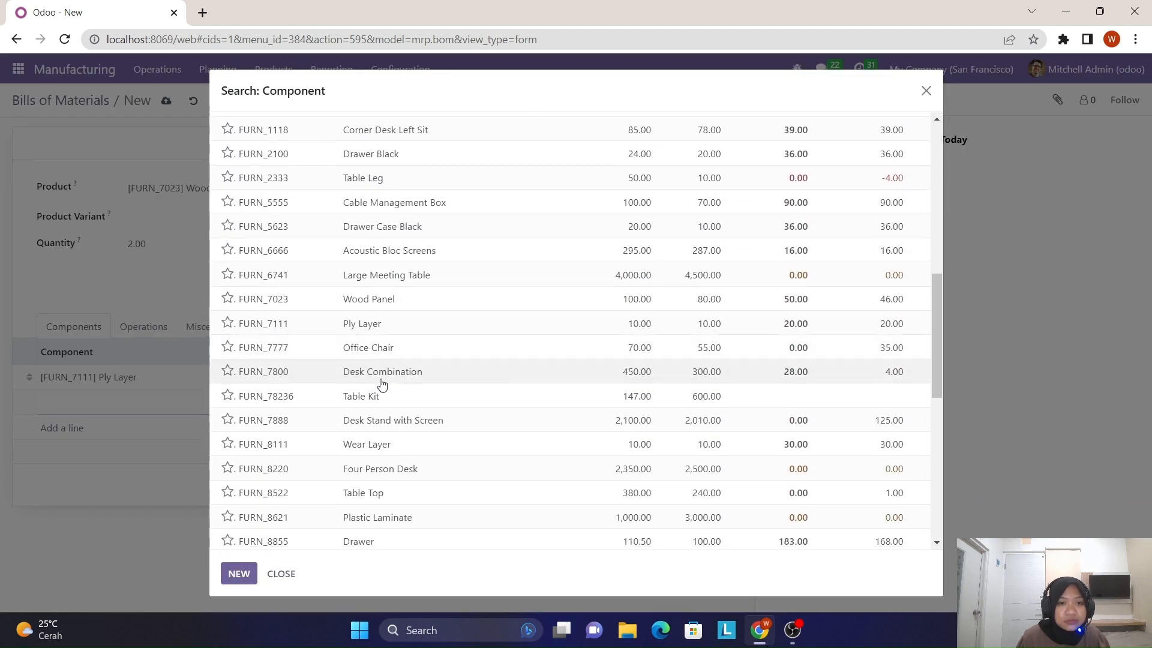
click(358, 444)
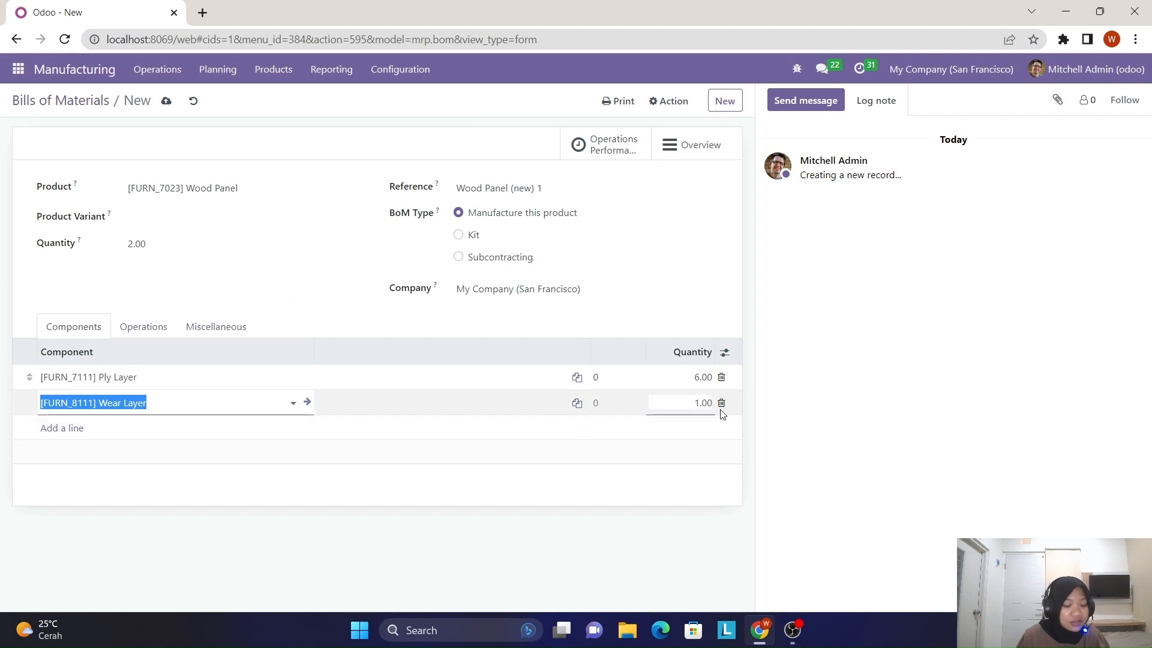
click(703, 403)
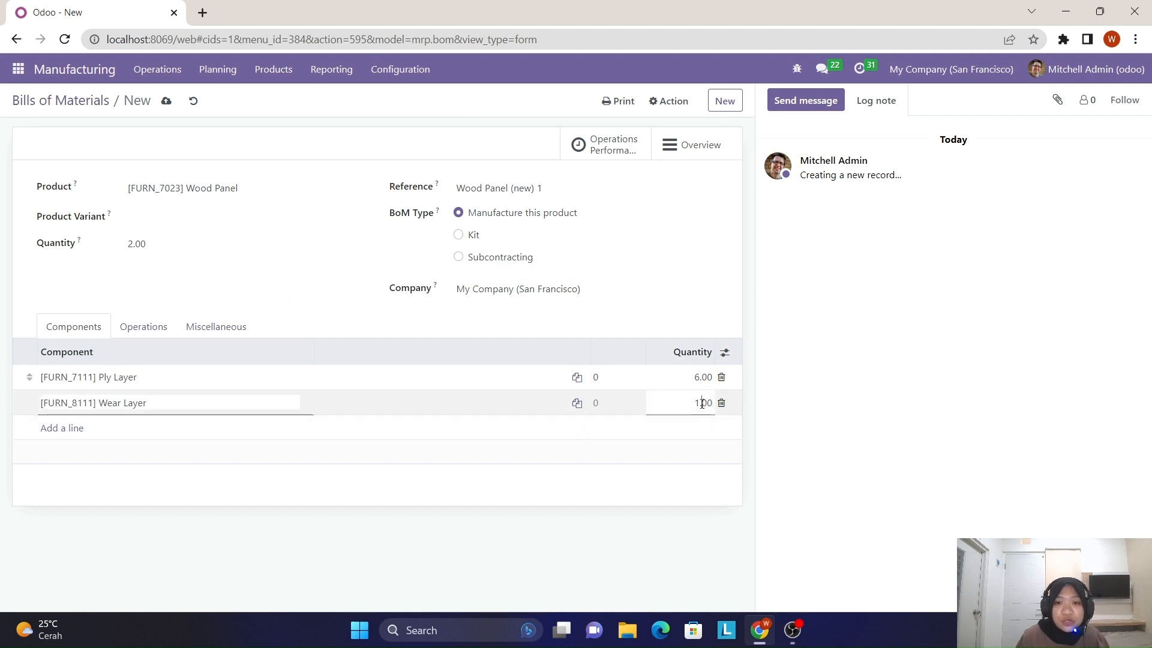
text(2)
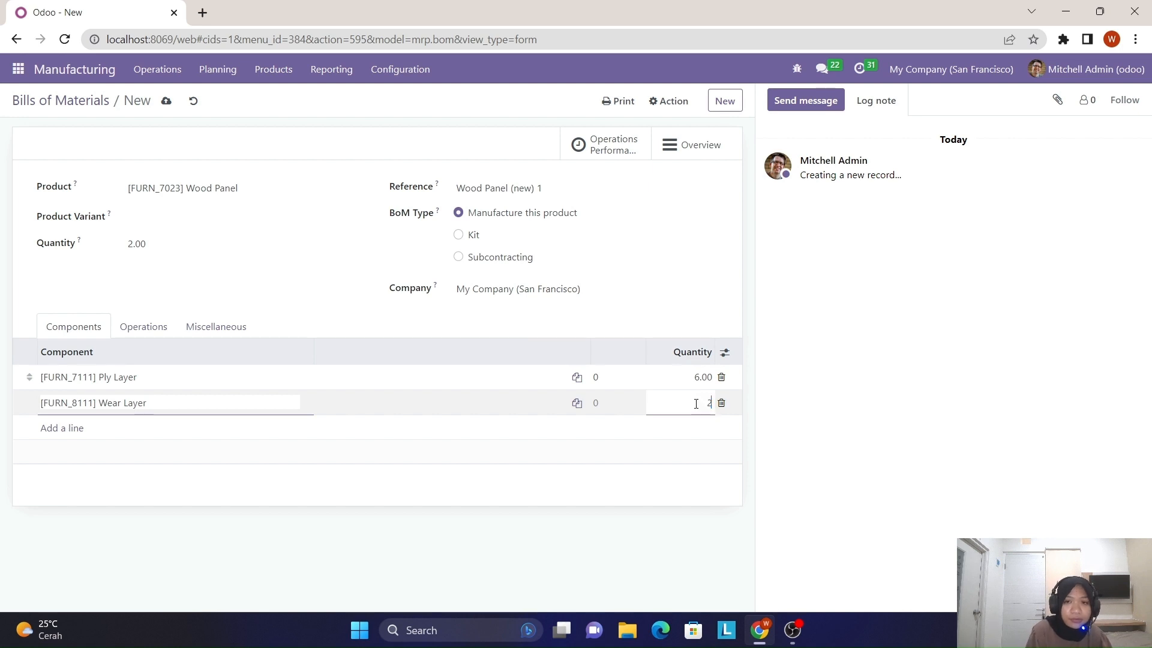
click(497, 533)
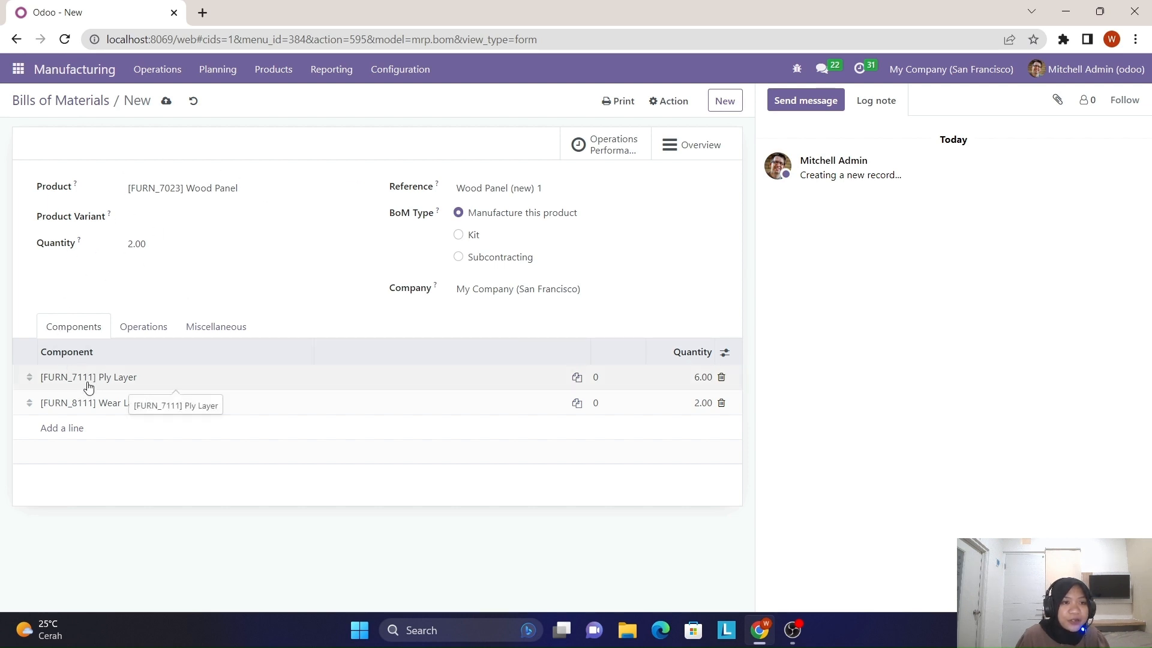
Step: Save the new Wood Panel bill of materials and return to the list of bills of materials
click(184, 403)
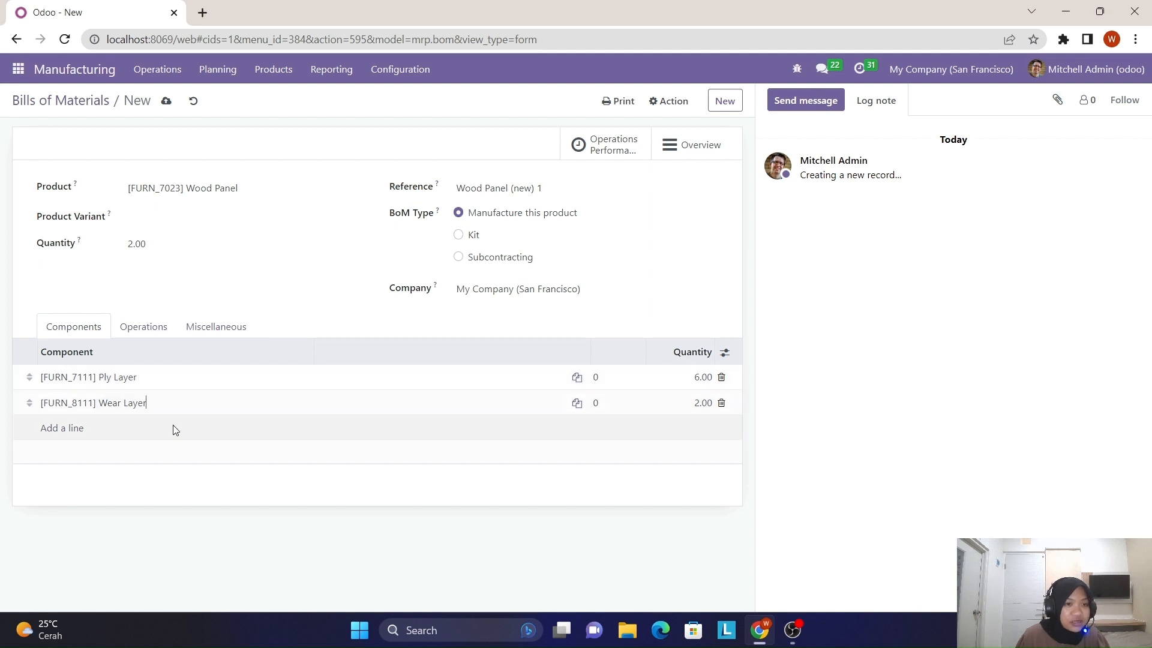
click(167, 102)
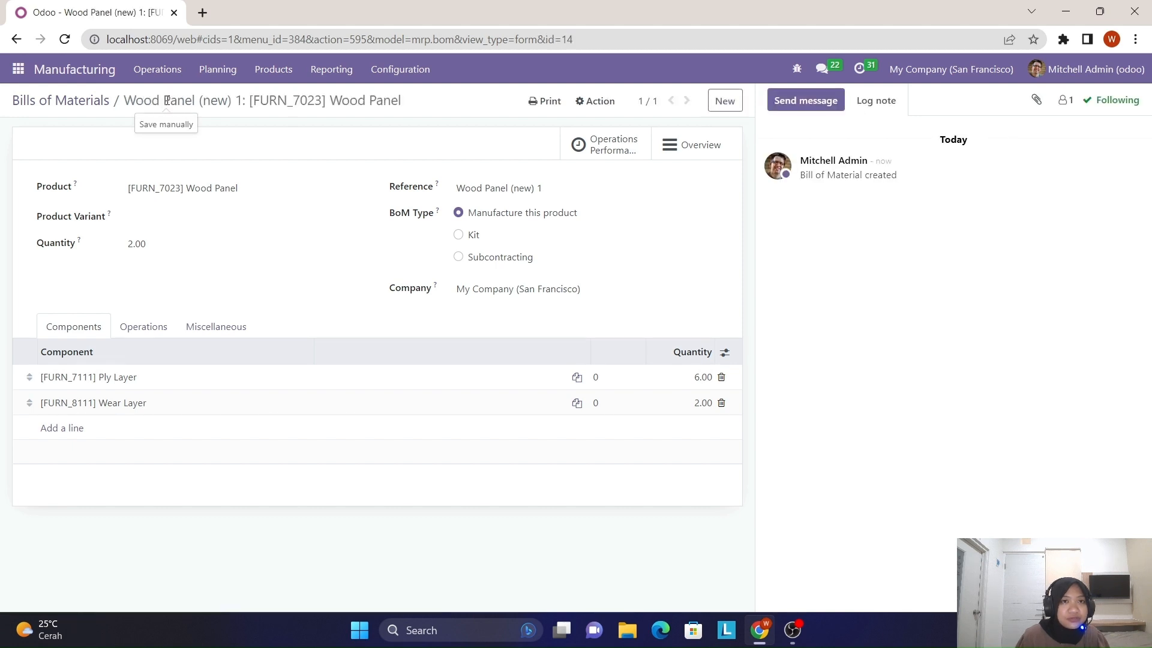
click(62, 103)
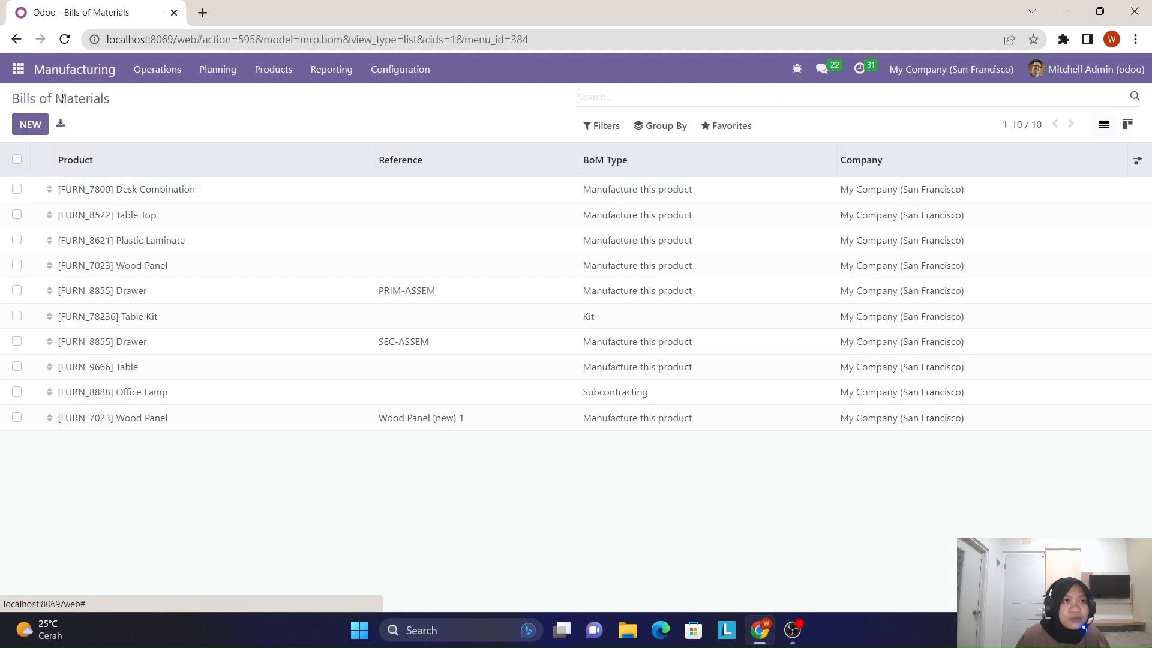
Step: Create a new bill of materials for the Table Top product (FURN_8522)
click(29, 129)
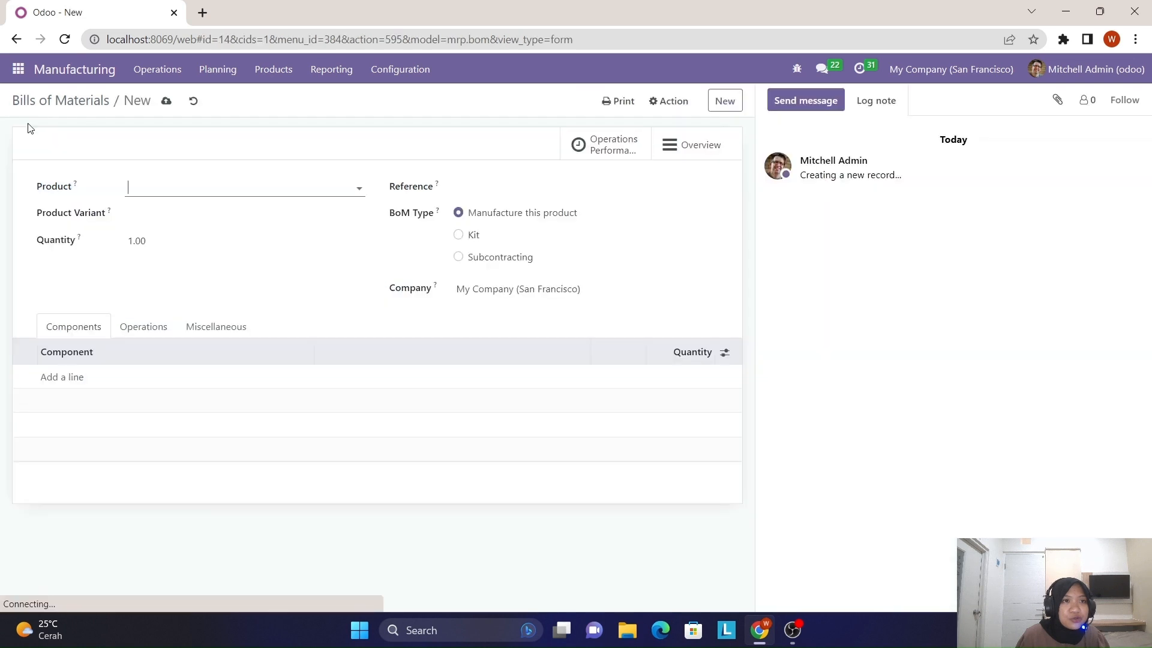
click(179, 191)
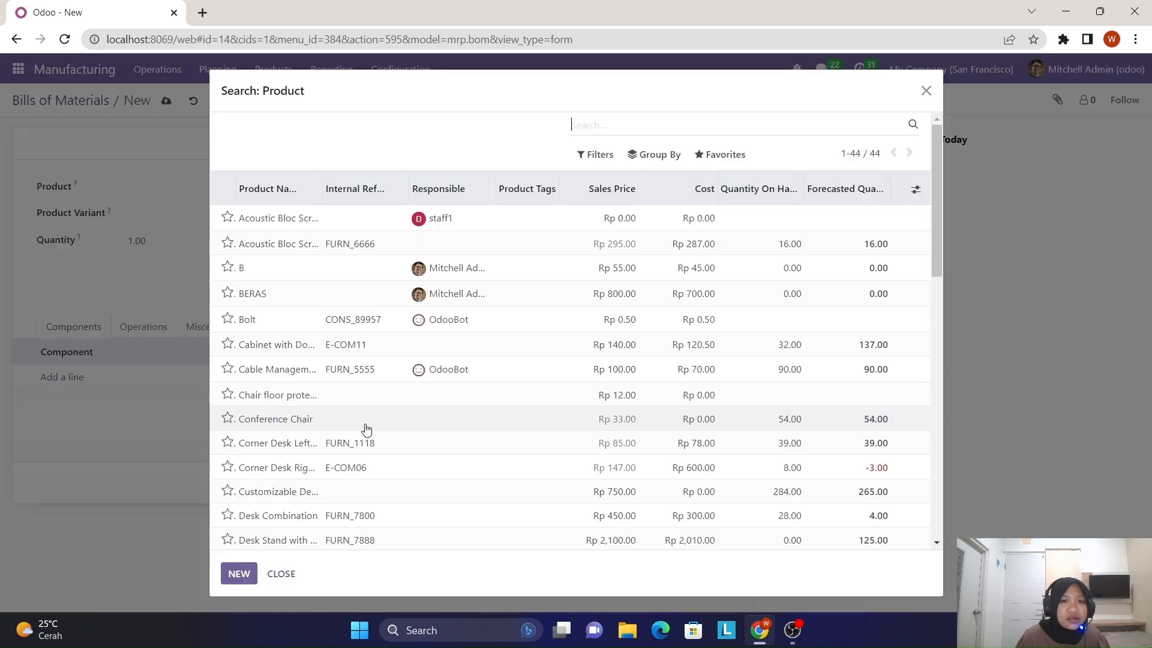
scroll(376, 417, down, 10)
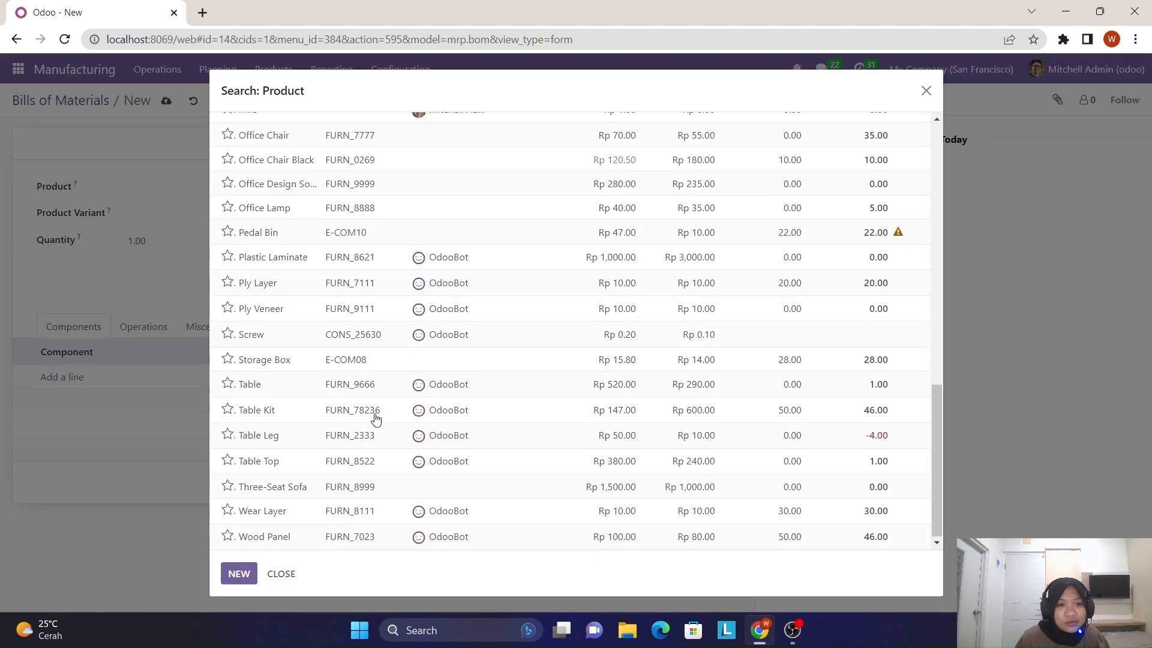
click(274, 461)
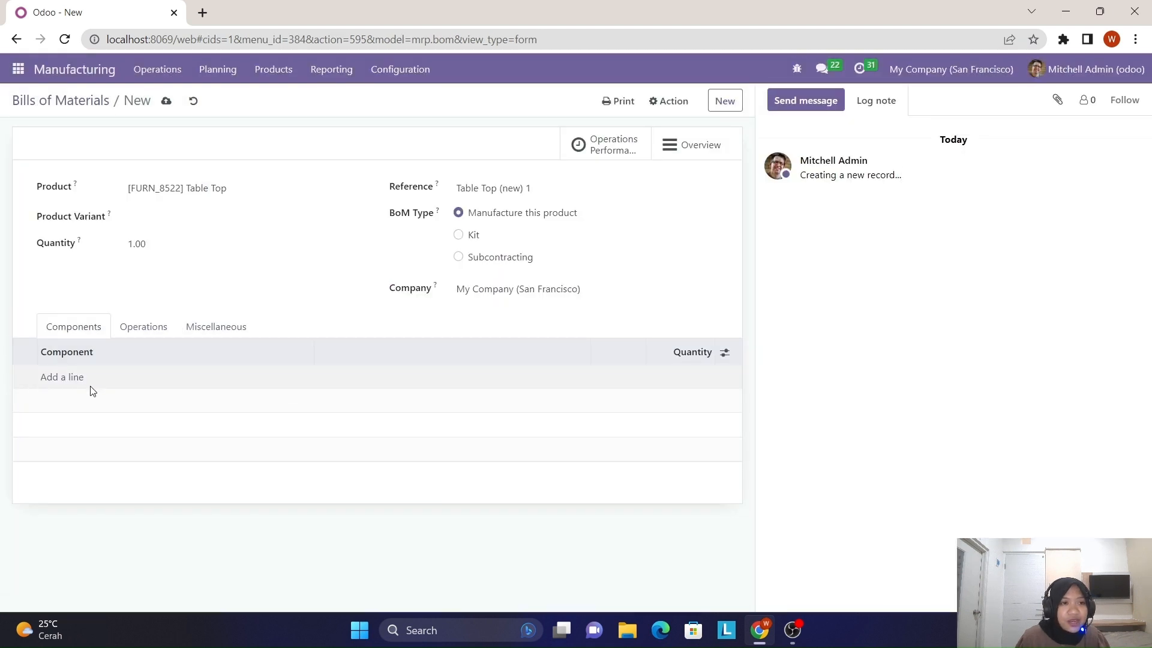
Step: Add Wood Panel (FURN_7023) with a quantity of 2 as a component of the Table Top bill of materials, and save it
click(58, 374)
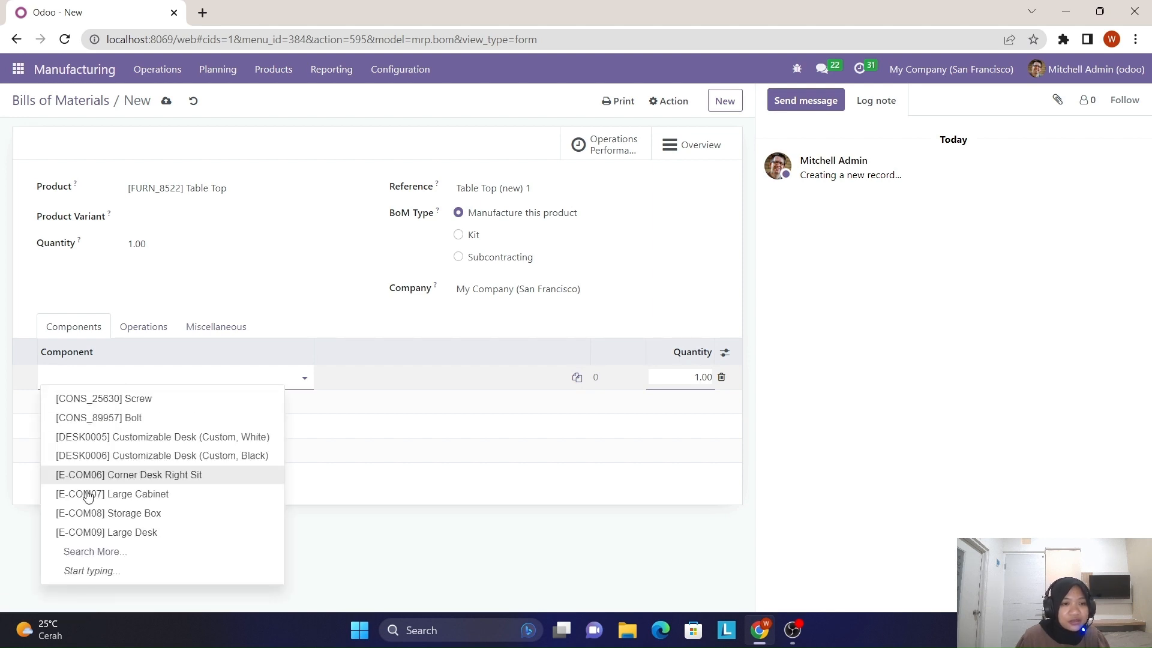
click(109, 553)
scroll(279, 496, down, 15)
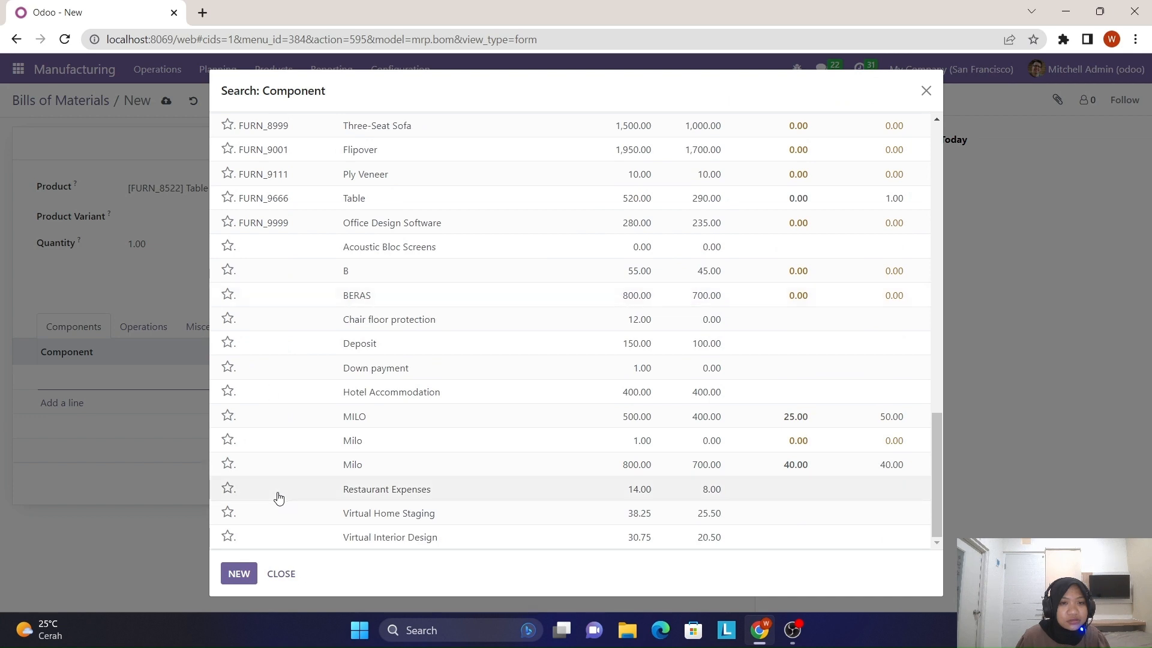
scroll(279, 497, up, 8)
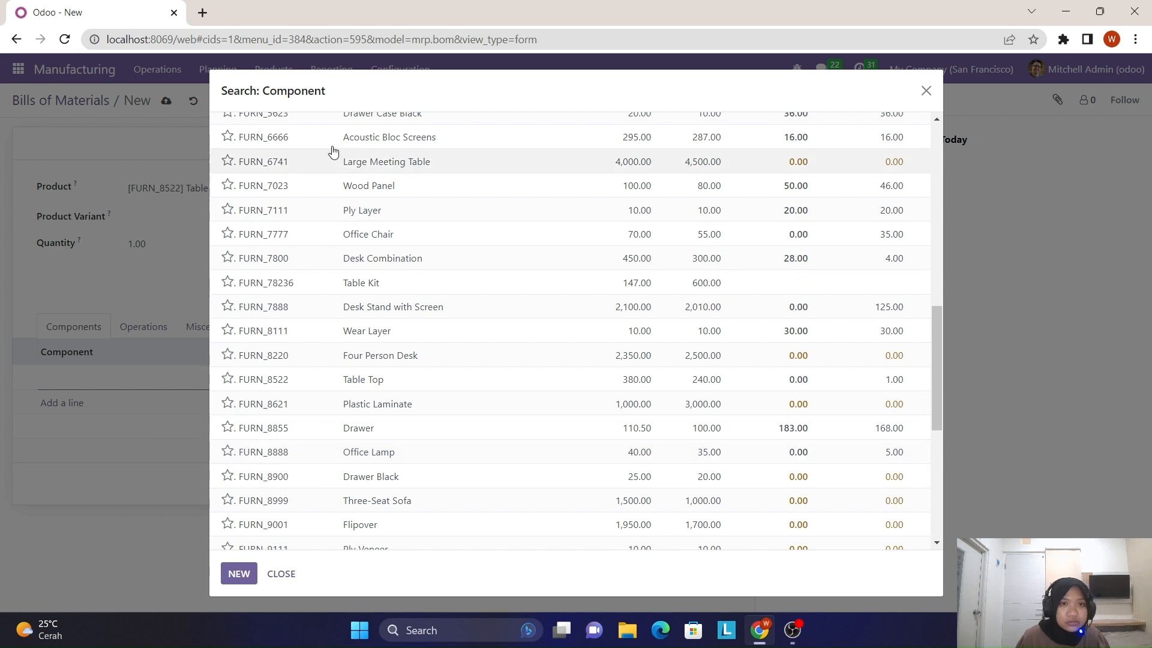
click(313, 190)
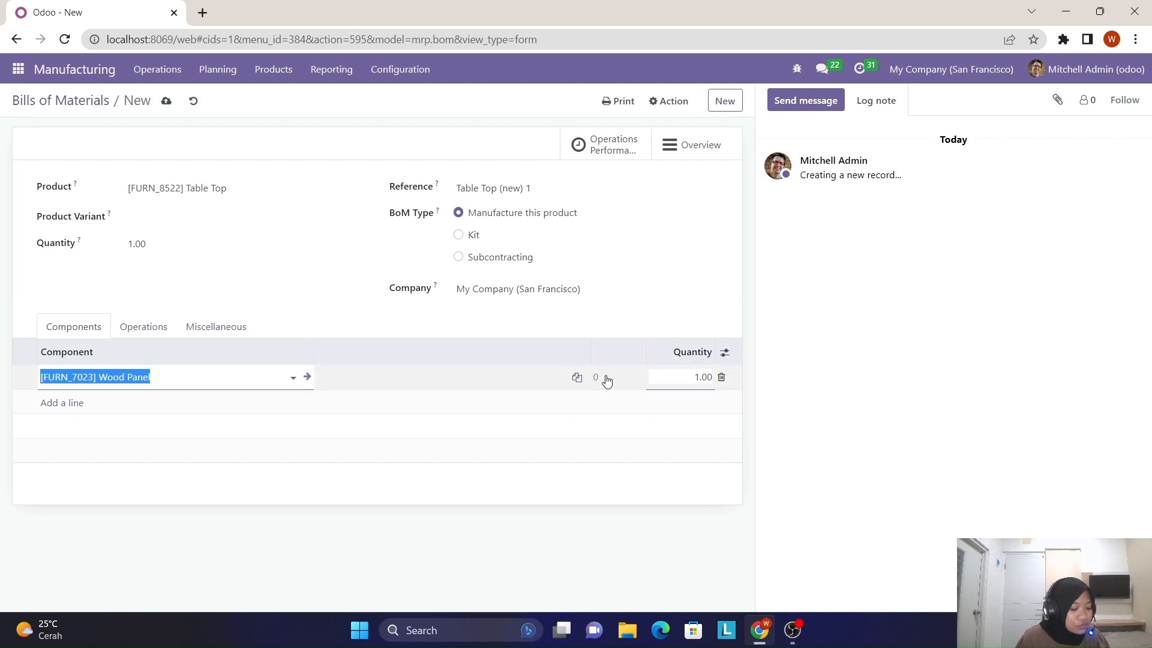
double_click(695, 378)
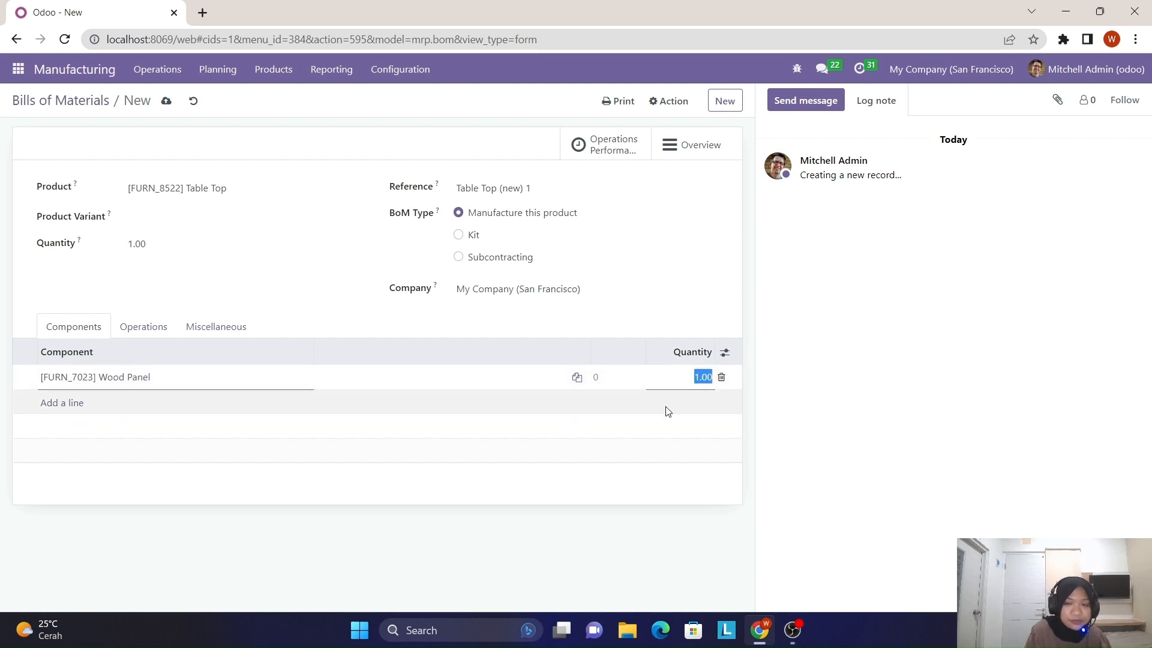
text(2)
click(269, 526)
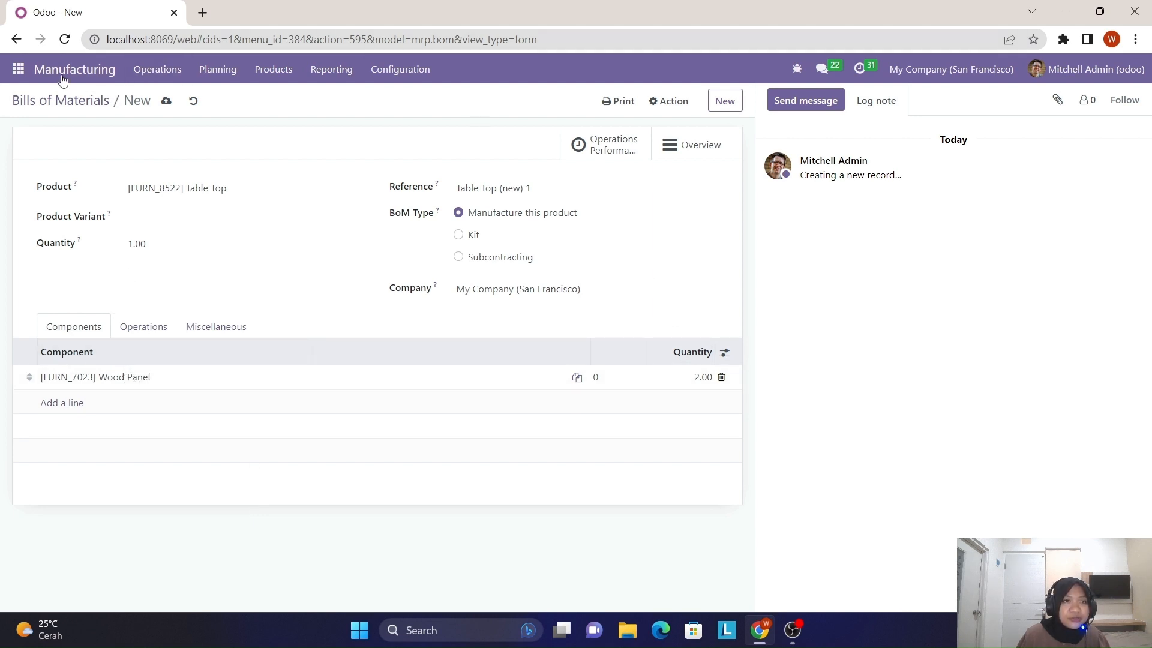
click(171, 105)
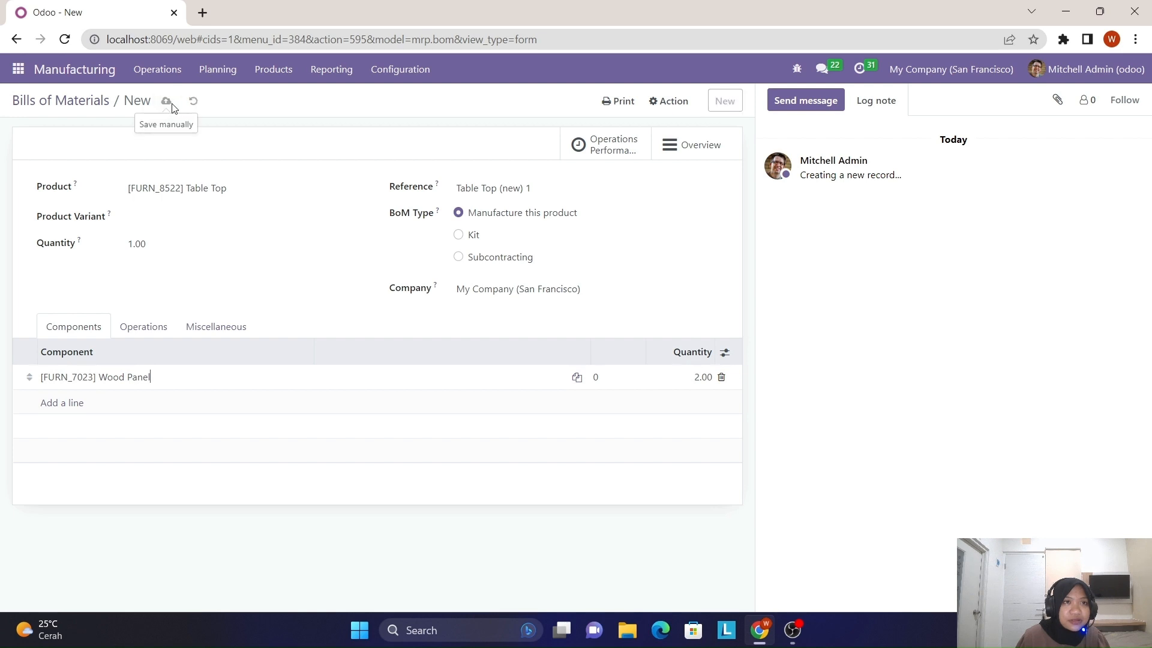
click(51, 102)
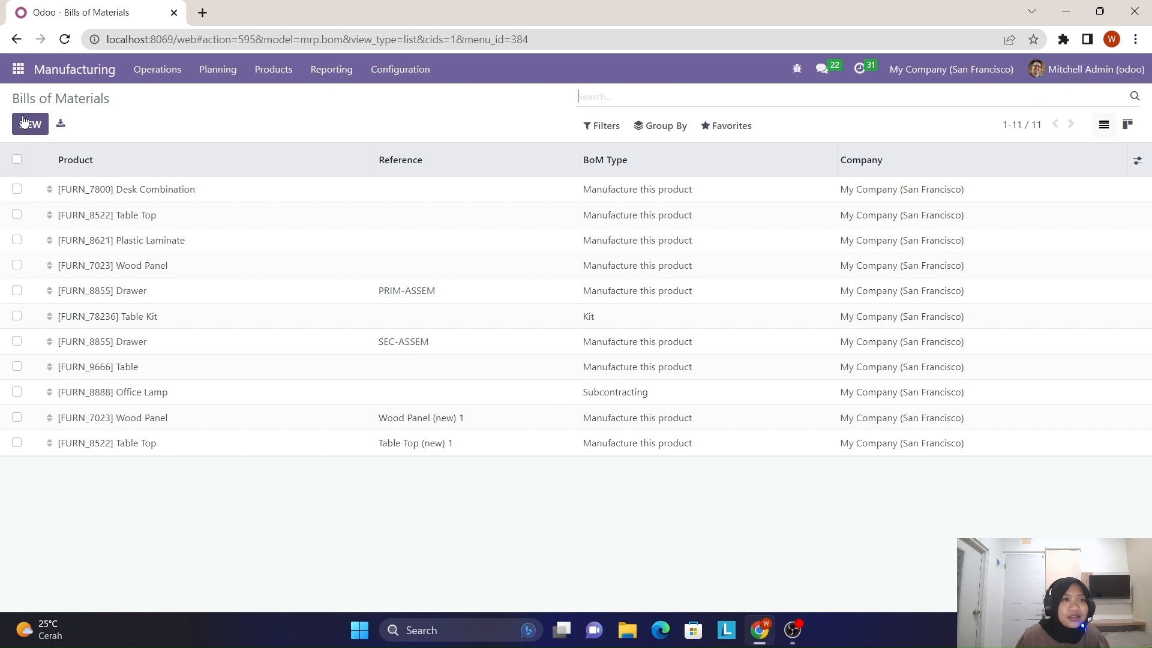
Step: Create a new bill of materials for the Desk Combination product (FURN_7800)
click(24, 122)
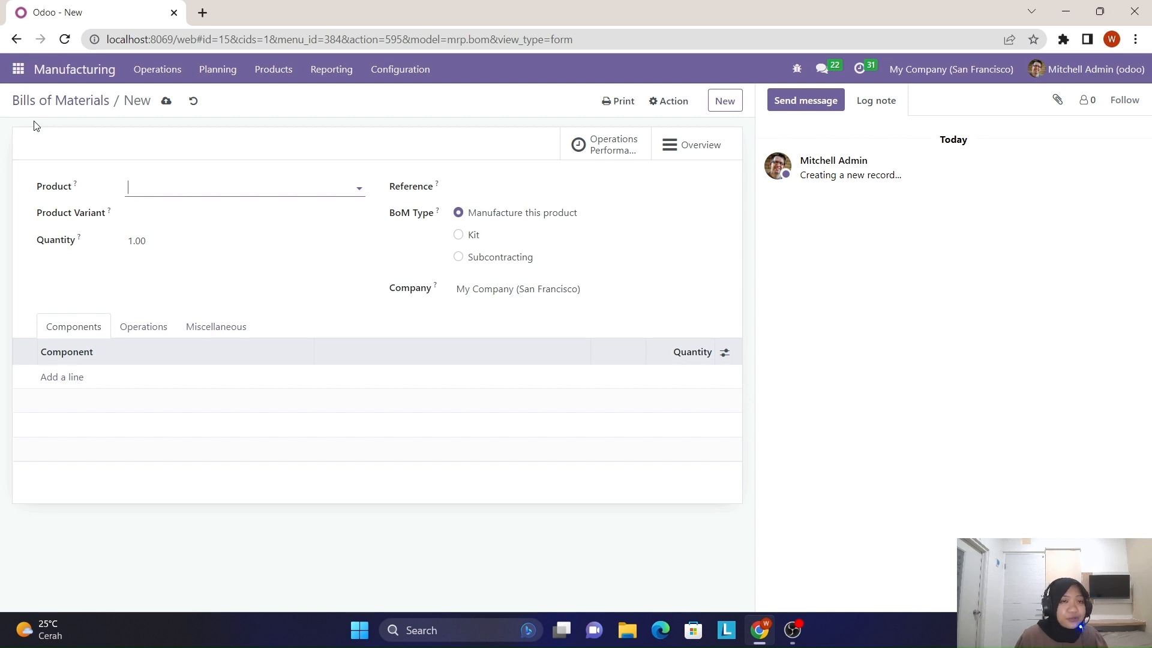
click(359, 188)
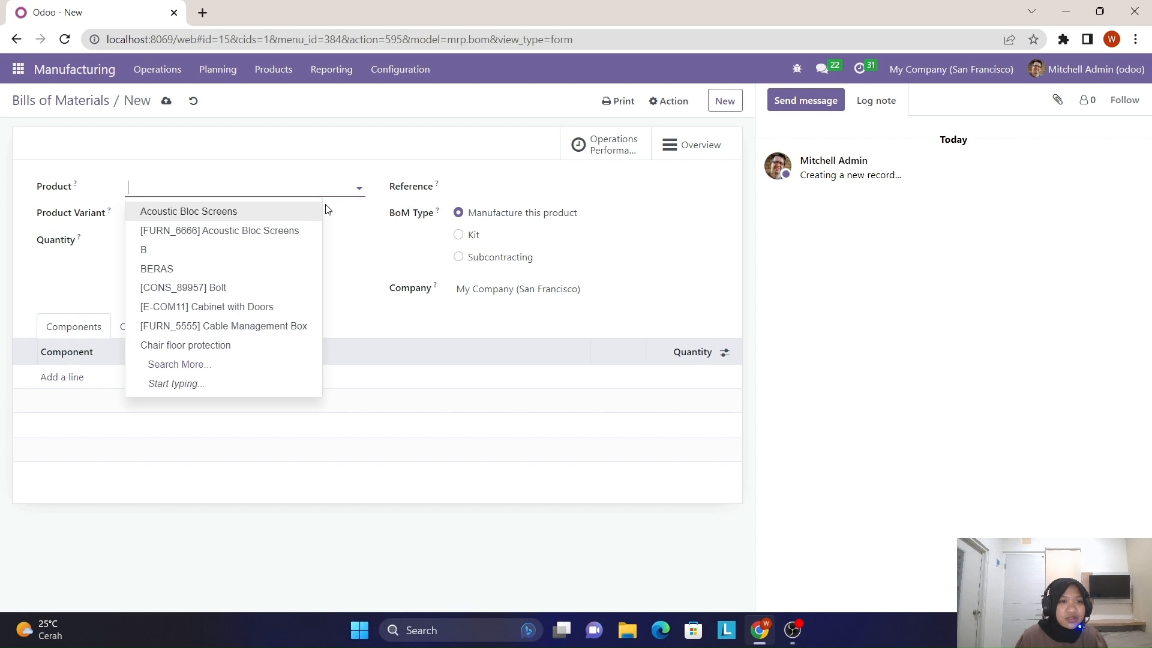
click(232, 366)
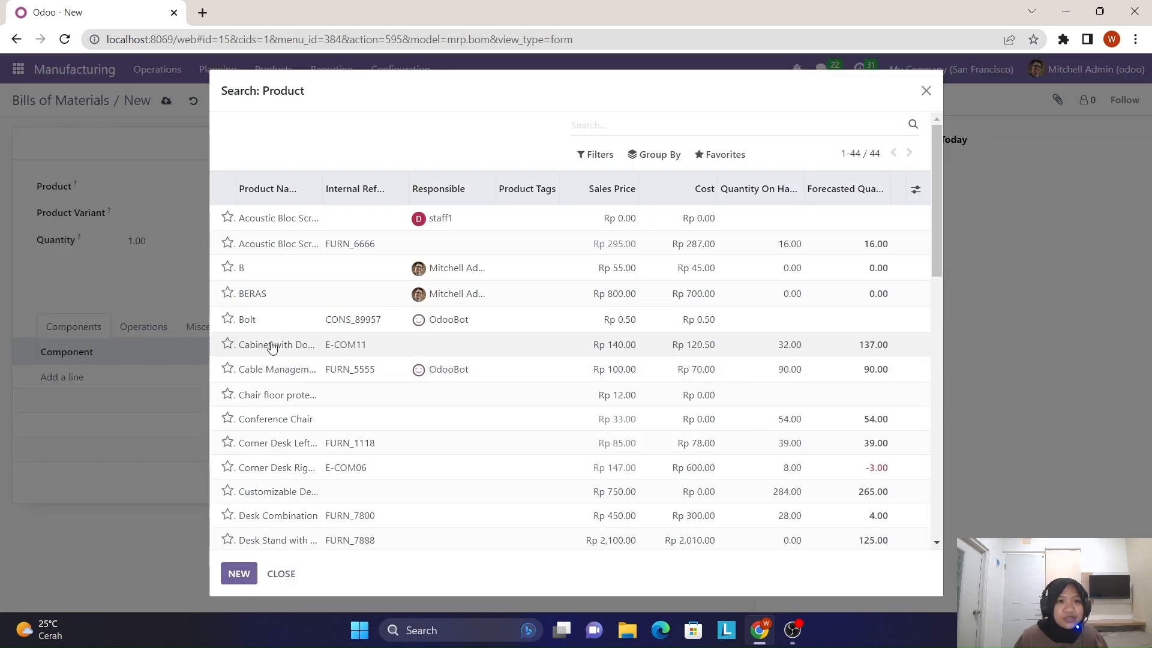
scroll(281, 344, down, 1)
scroll(281, 343, down, 2)
scroll(281, 343, down, 6)
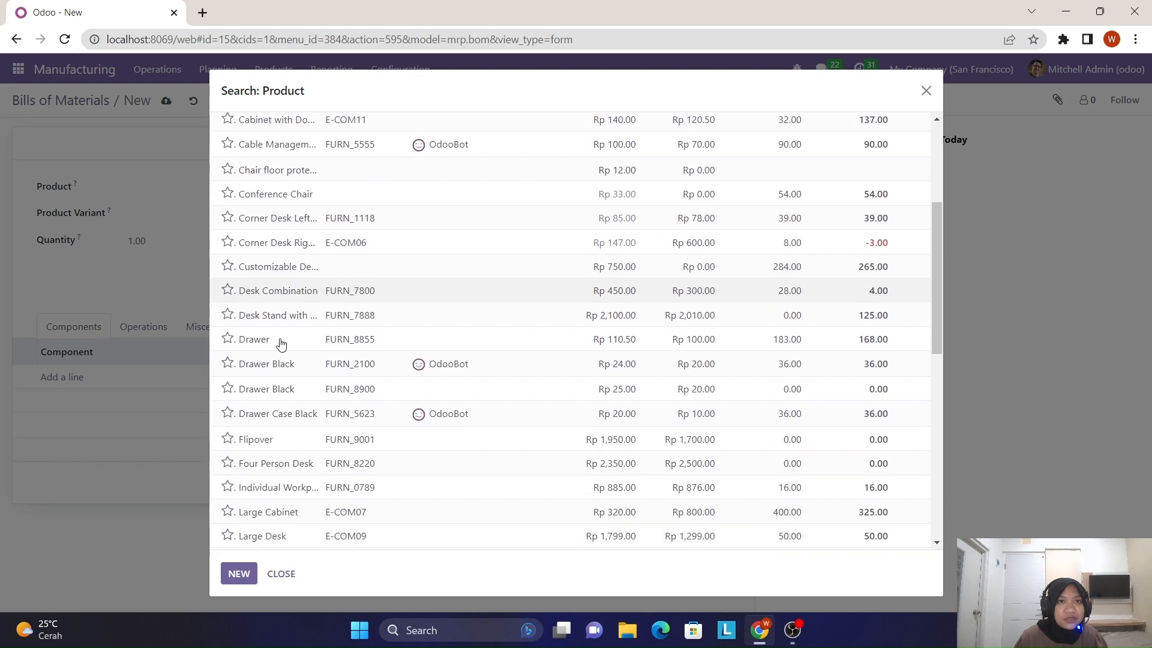
scroll(281, 343, down, 4)
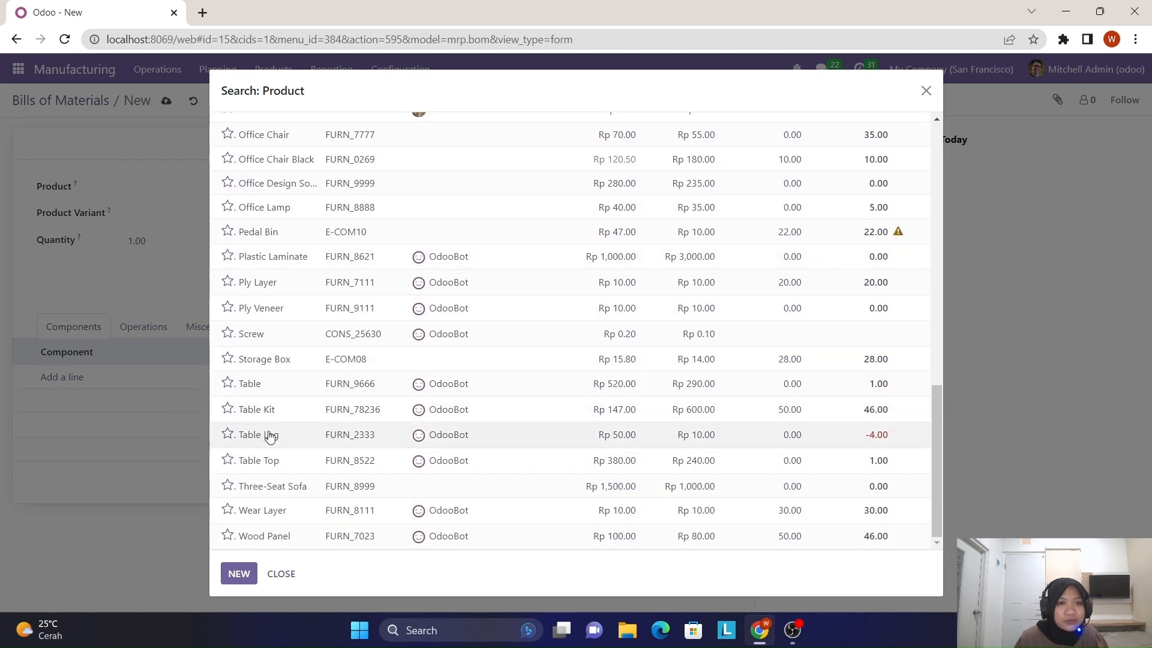
scroll(273, 429, up, 9)
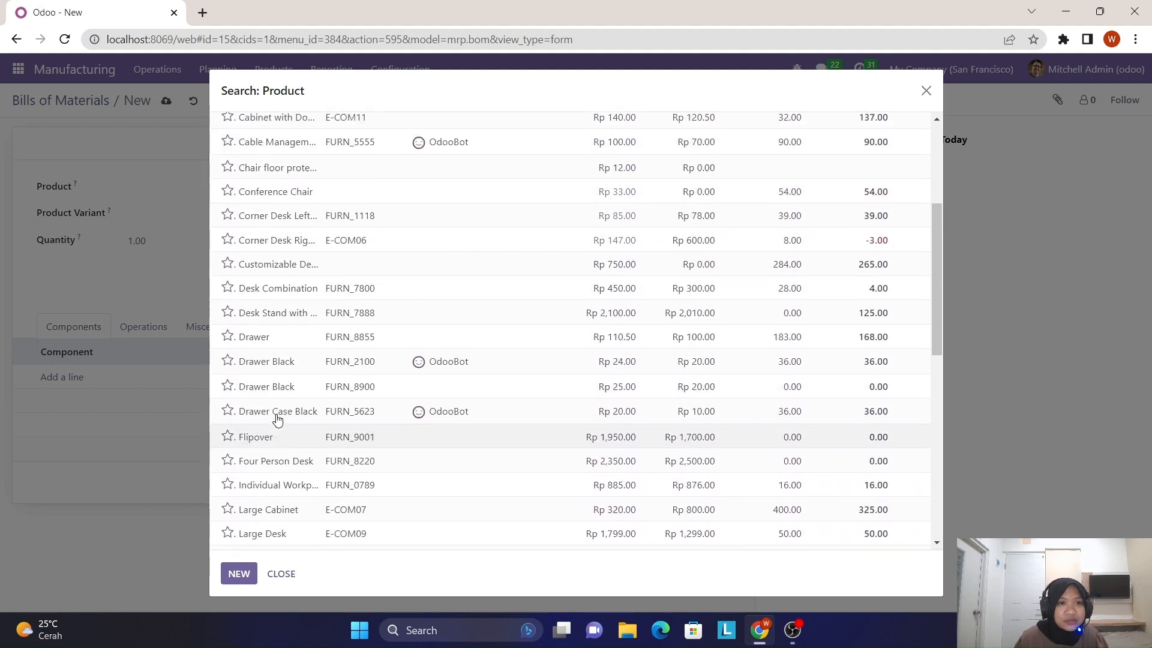
click(317, 289)
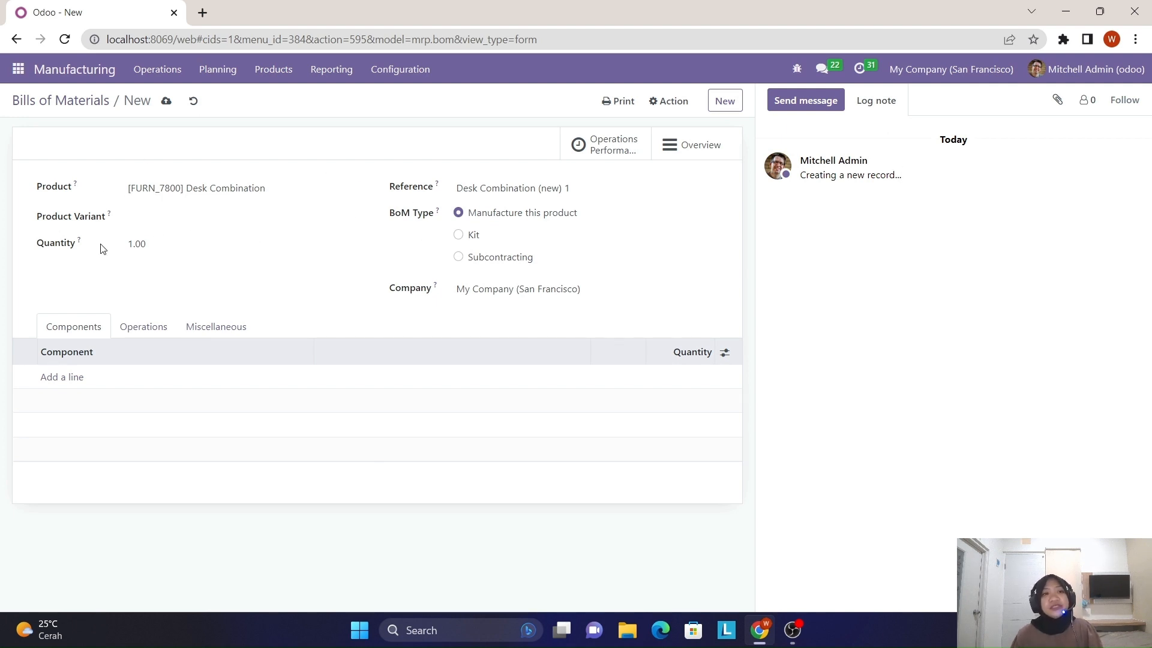
Step: Add Table Top (FURN_8522) as the first component of the Desk Combination bill of materials
click(67, 379)
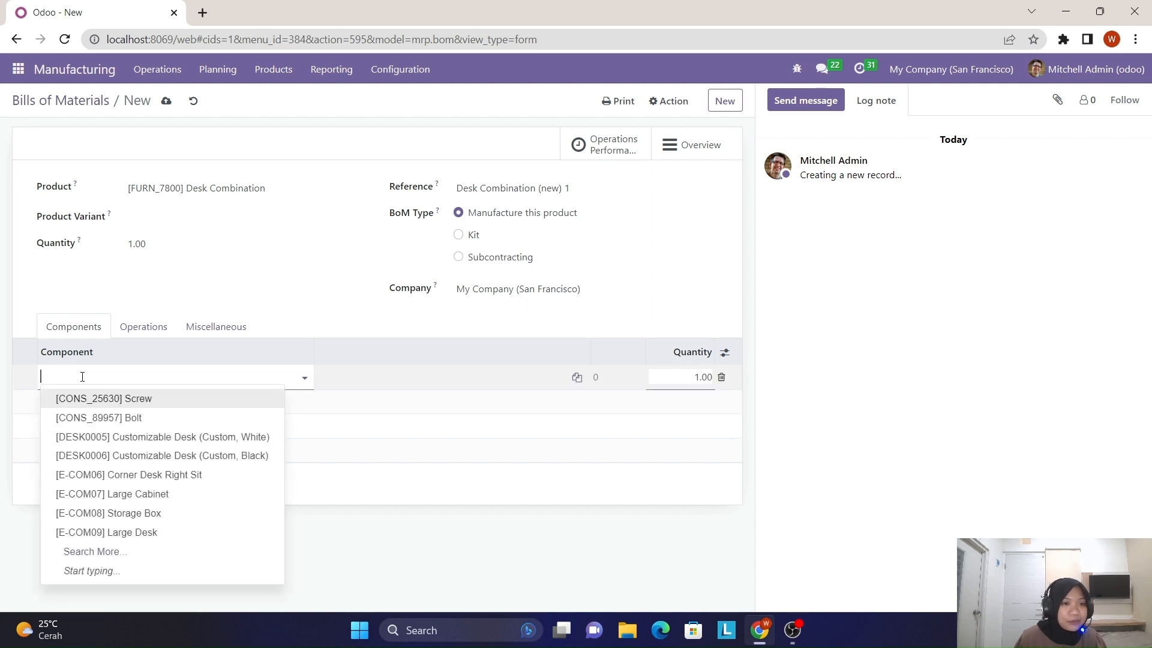
click(93, 551)
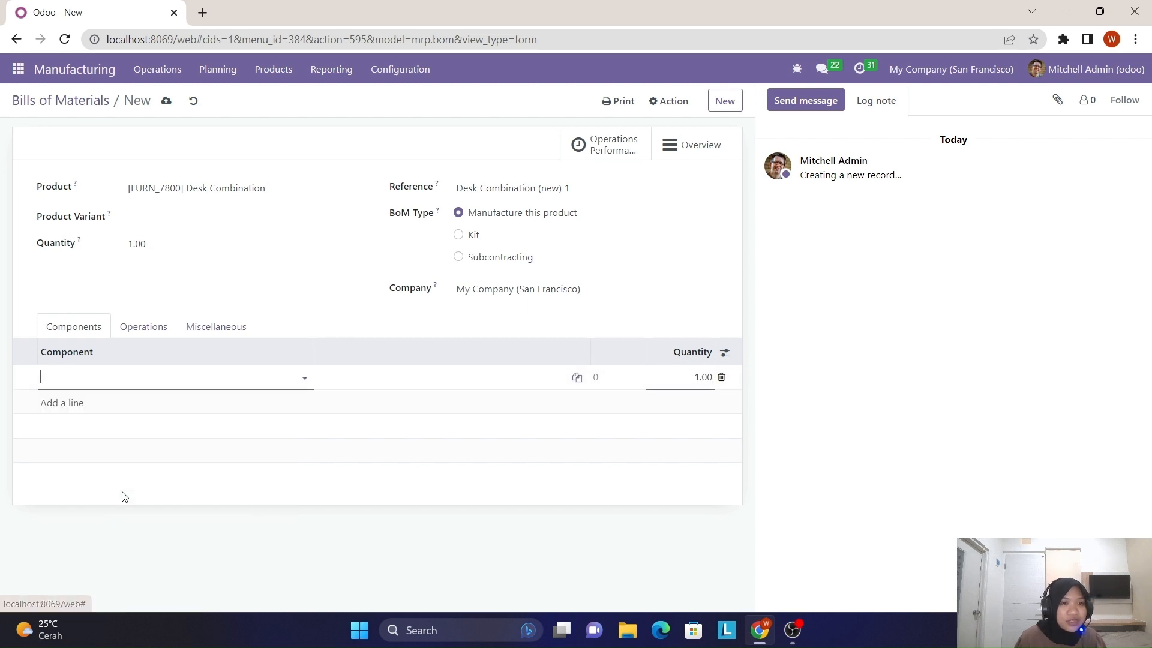
scroll(379, 394, down, 7)
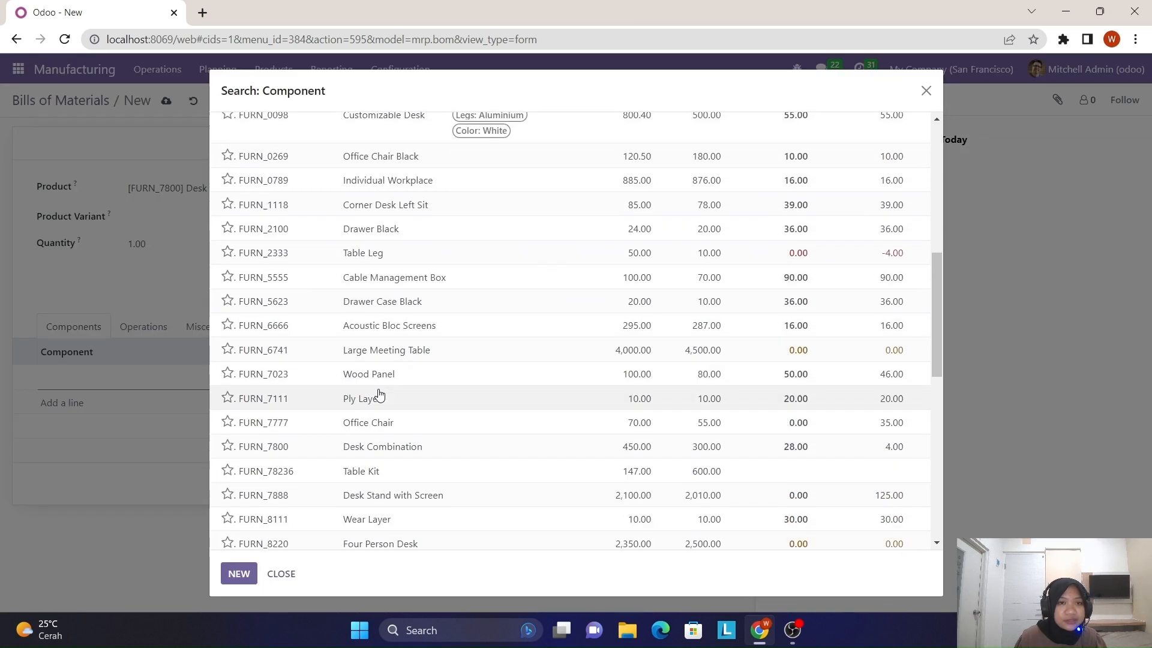
scroll(379, 394, down, 6)
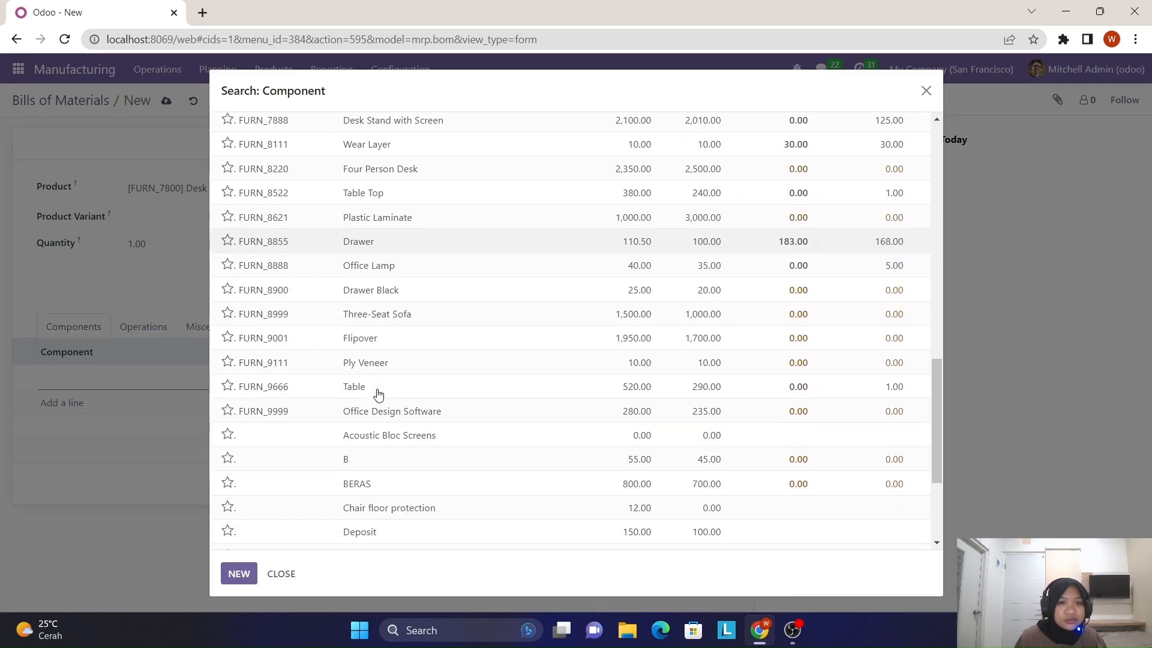
scroll(370, 395, down, 3)
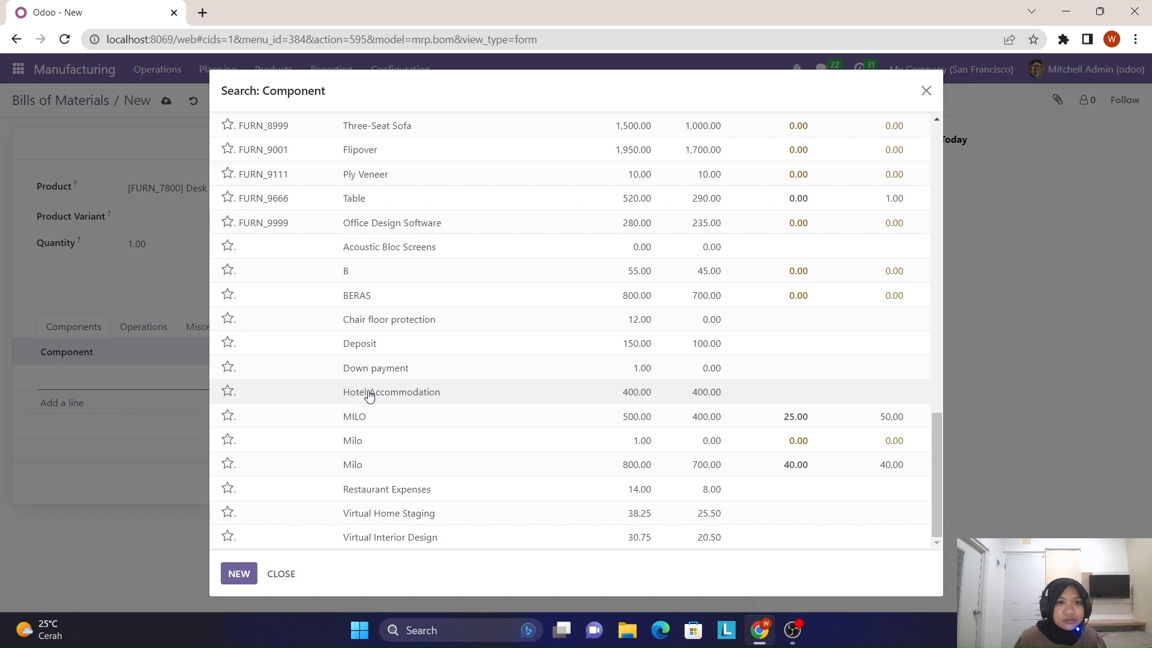
scroll(370, 396, up, 5)
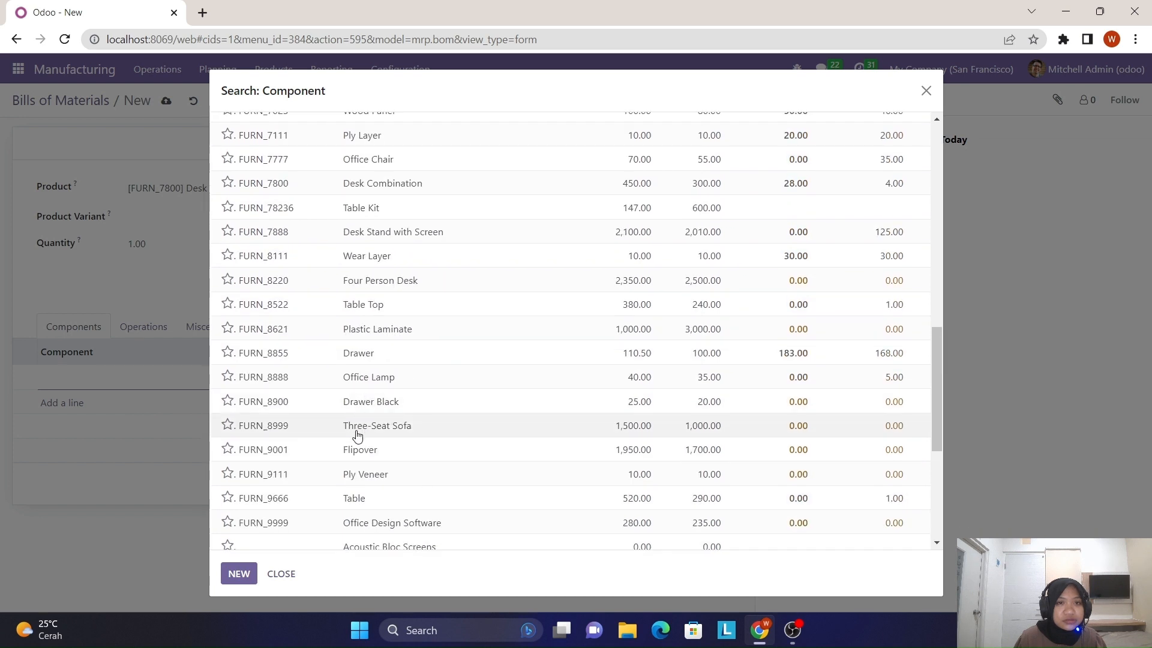
click(416, 307)
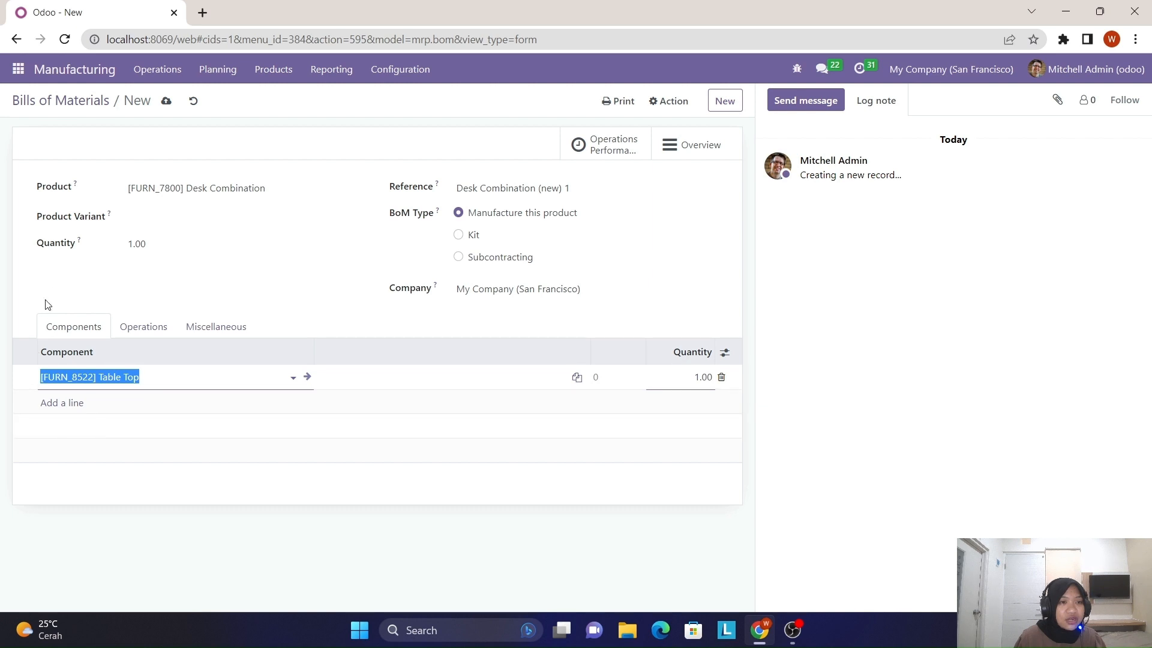
Step: Add Table Leg (FURN_2333) with a quantity of 4 as the second component of the Desk Combination bill of materials
click(73, 407)
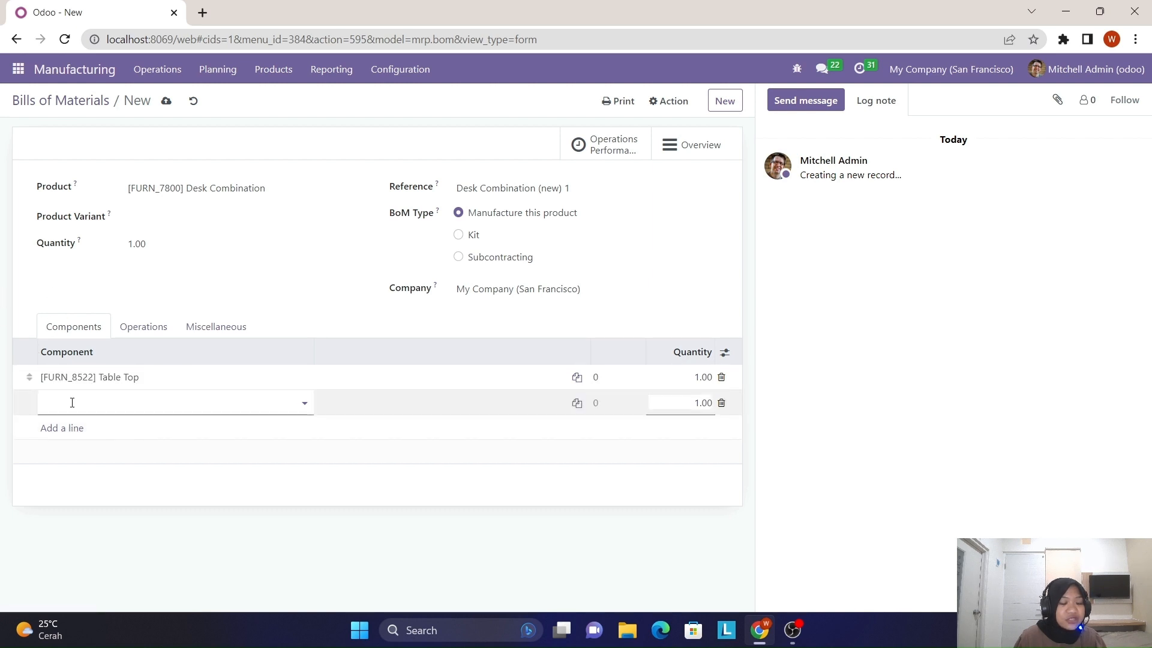
click(72, 403)
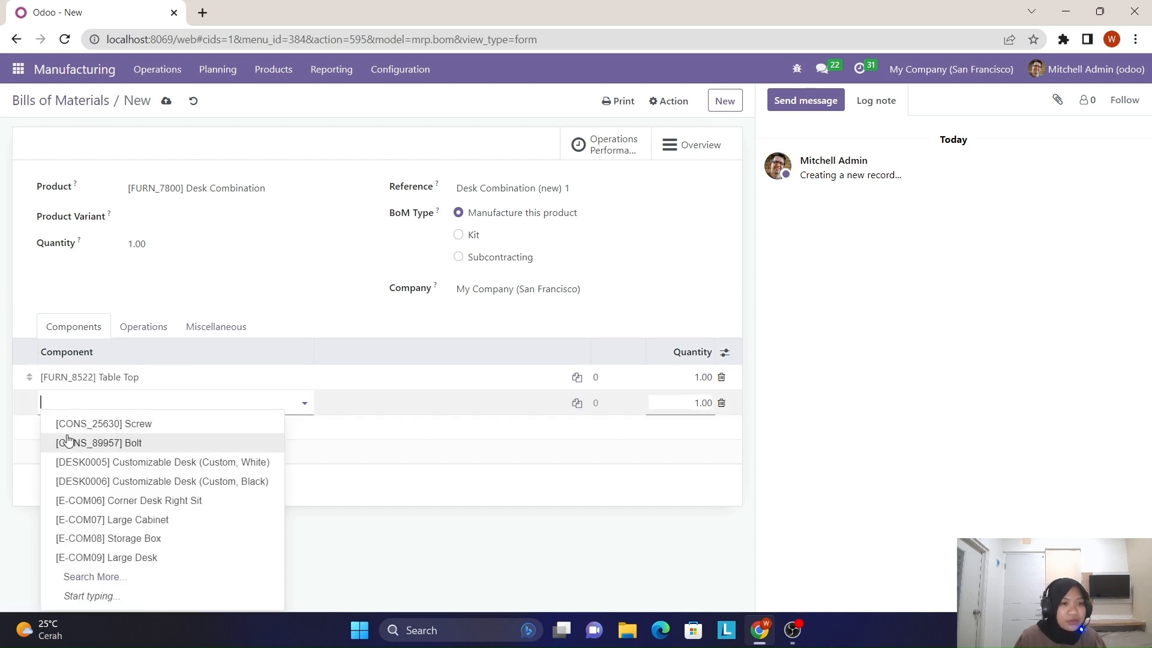
click(133, 579)
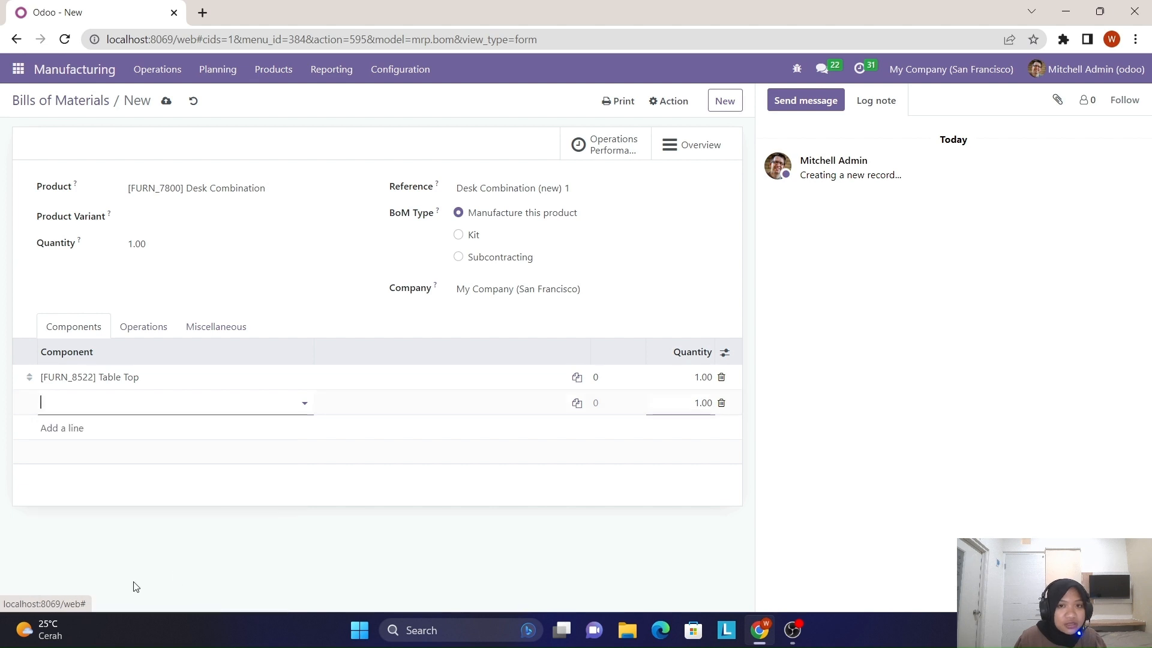
scroll(408, 423, down, 10)
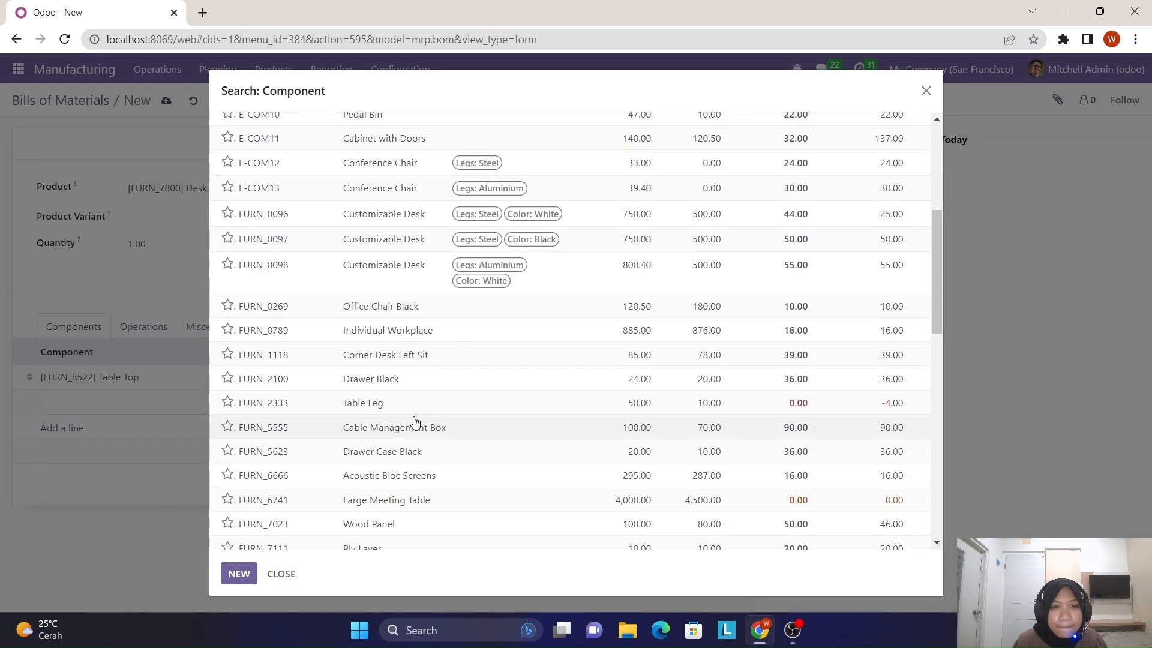
scroll(414, 422, down, 3)
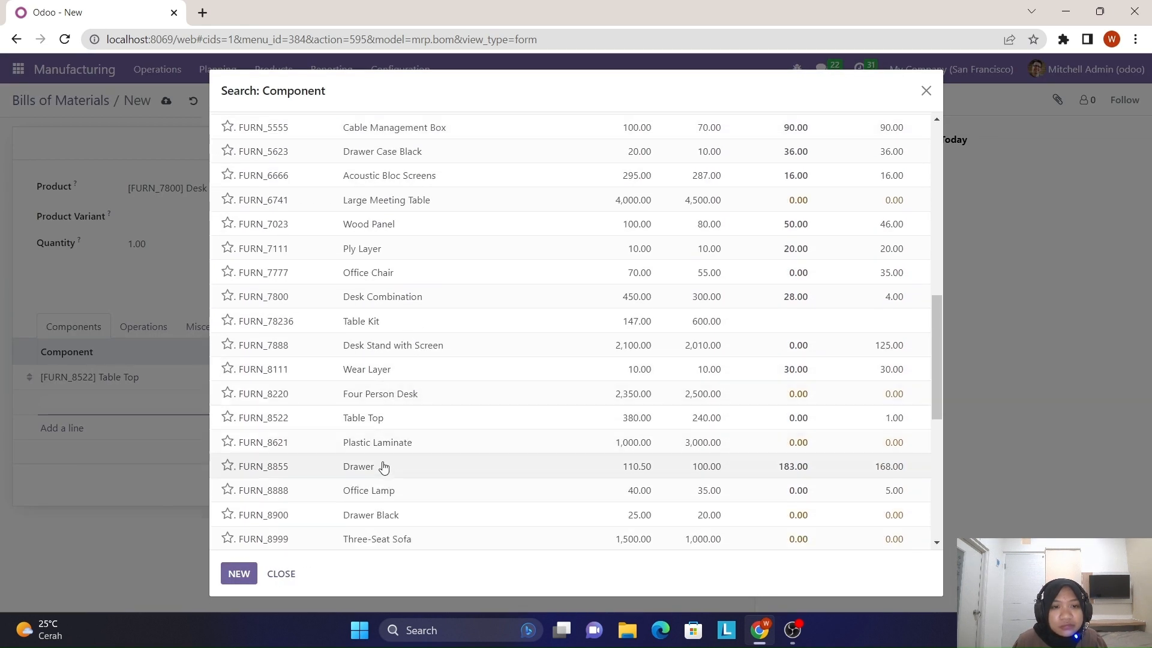
scroll(387, 485, down, 3)
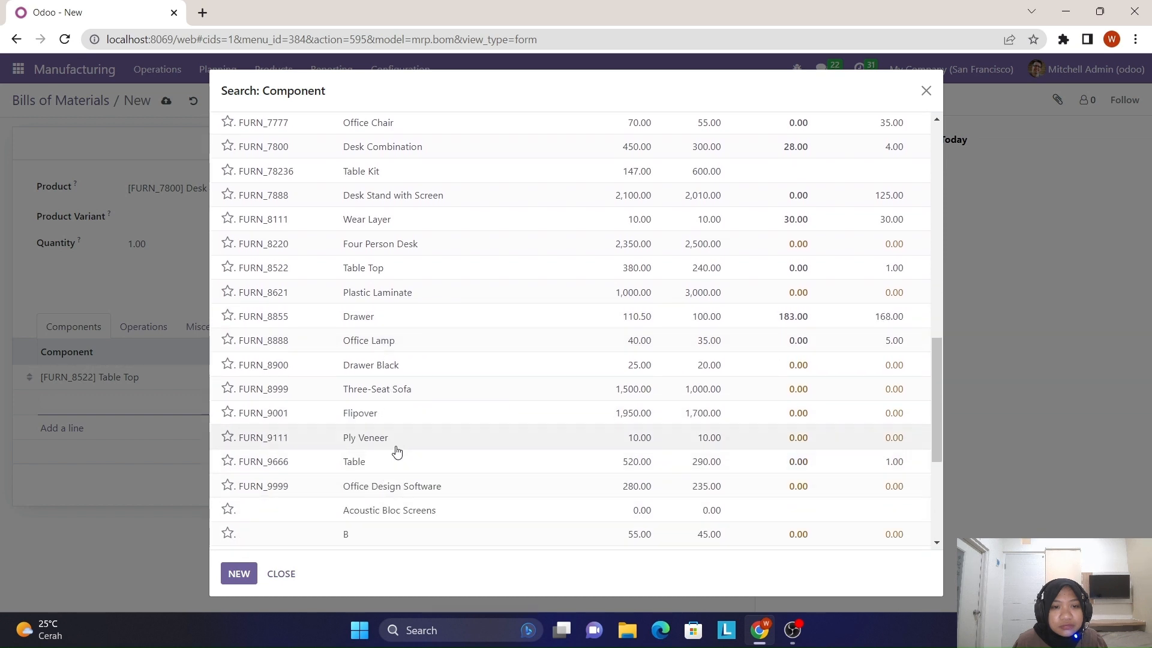
scroll(395, 451, down, 2)
scroll(397, 451, down, 3)
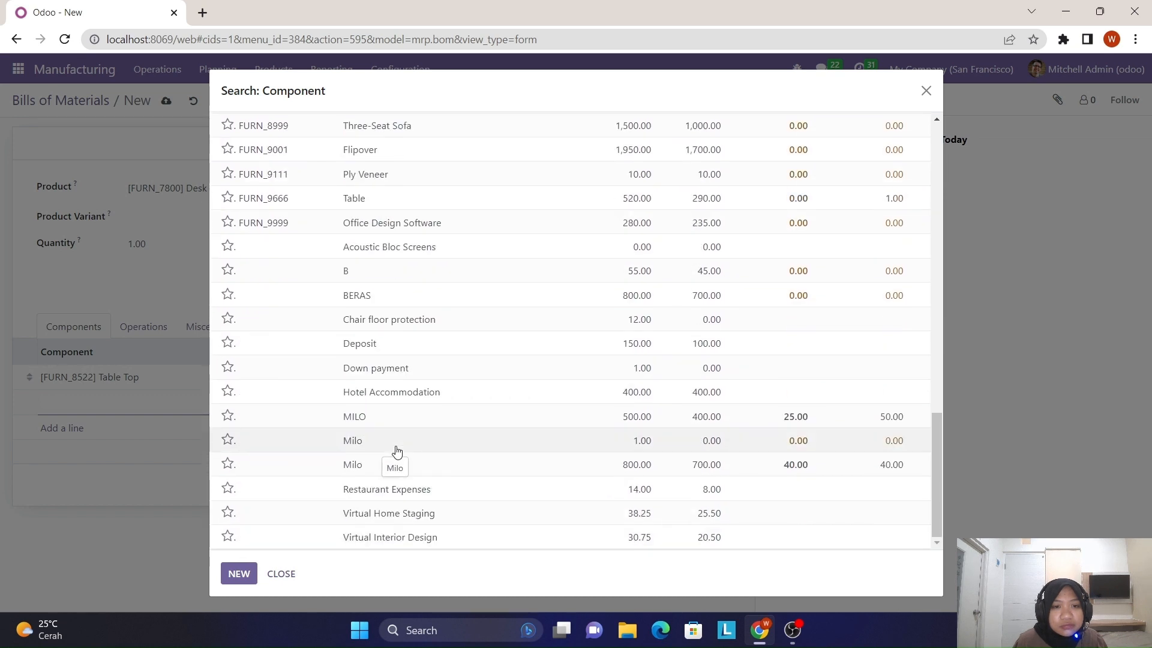
scroll(397, 451, up, 10)
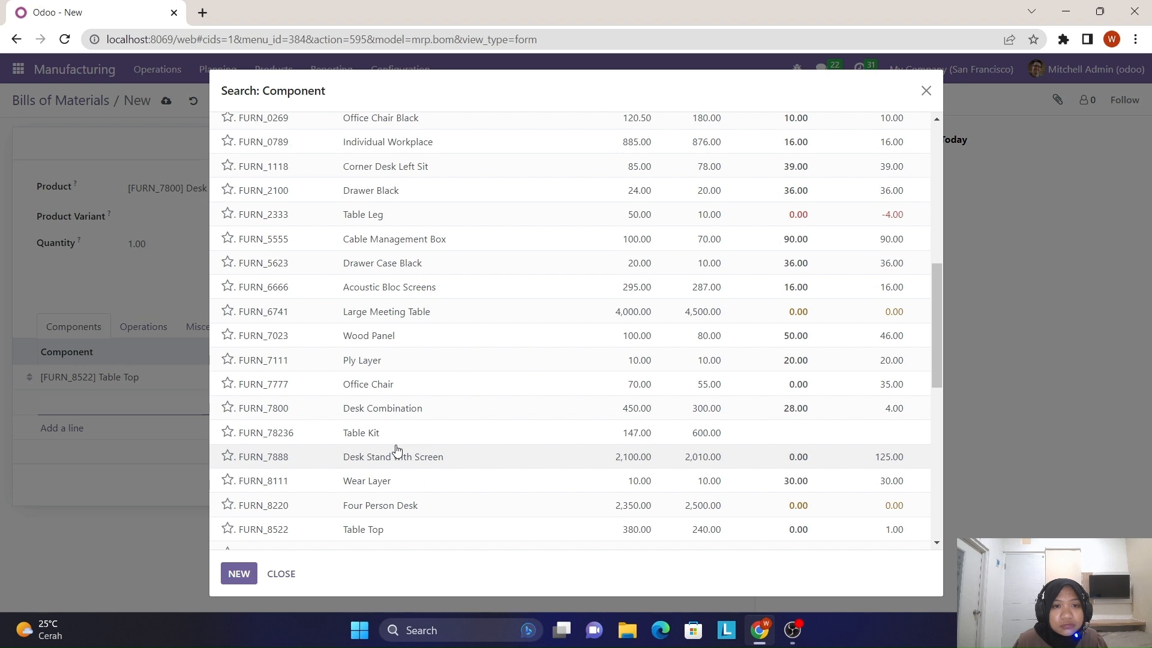
scroll(396, 451, up, 10)
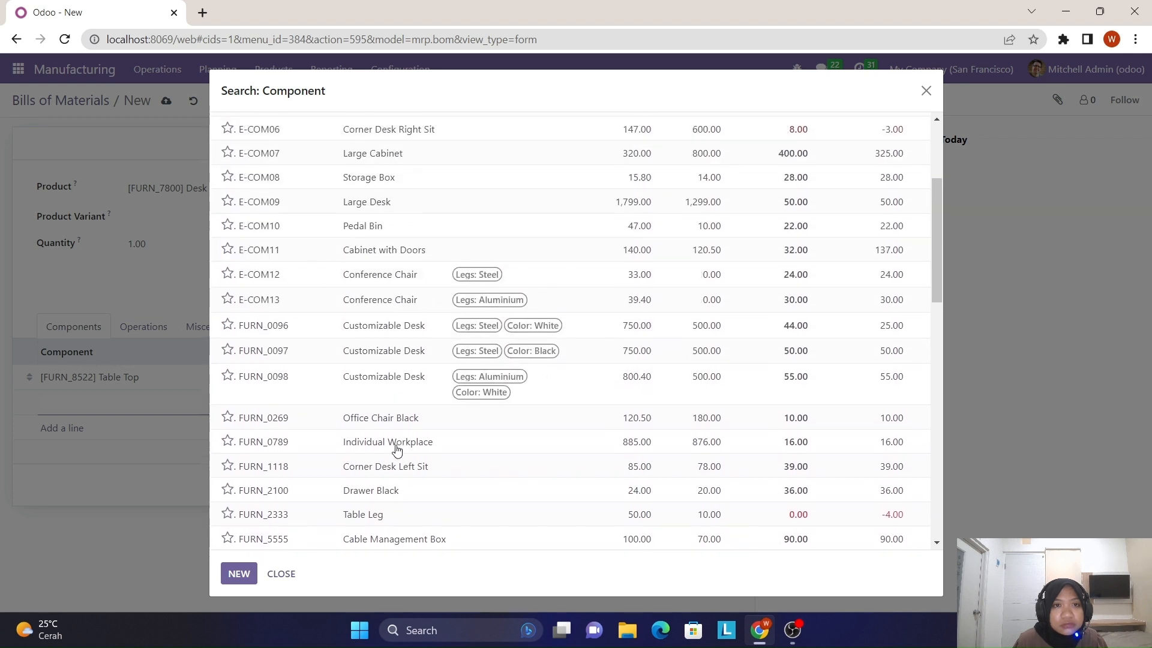
scroll(397, 451, down, 4)
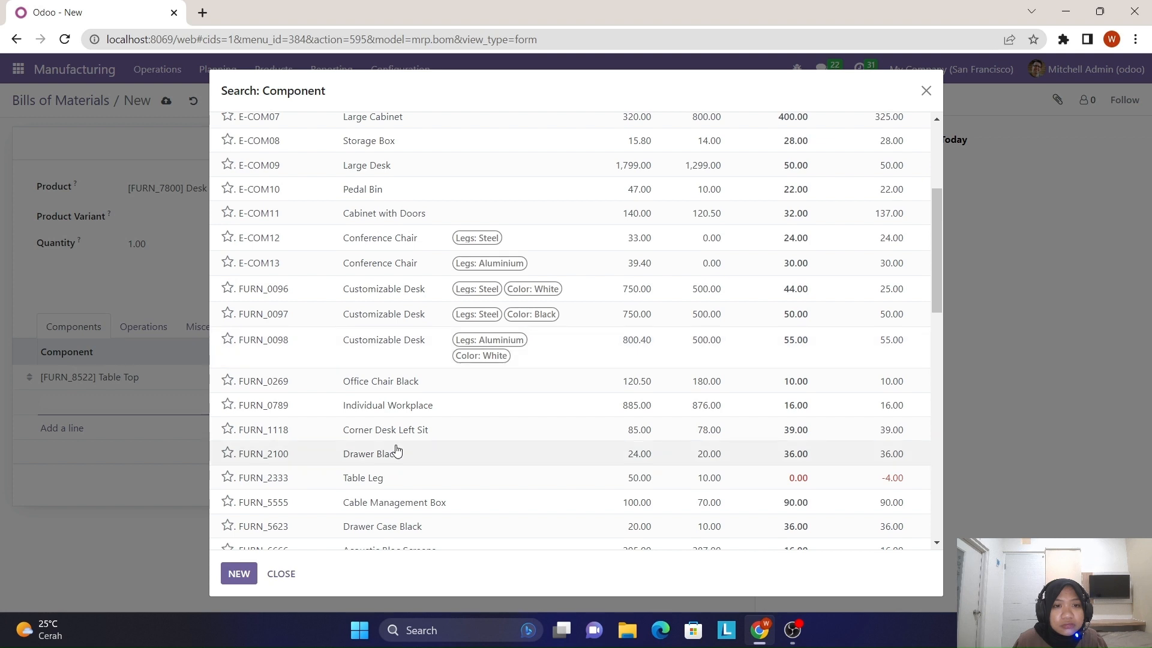
scroll(397, 451, down, 3)
click(437, 334)
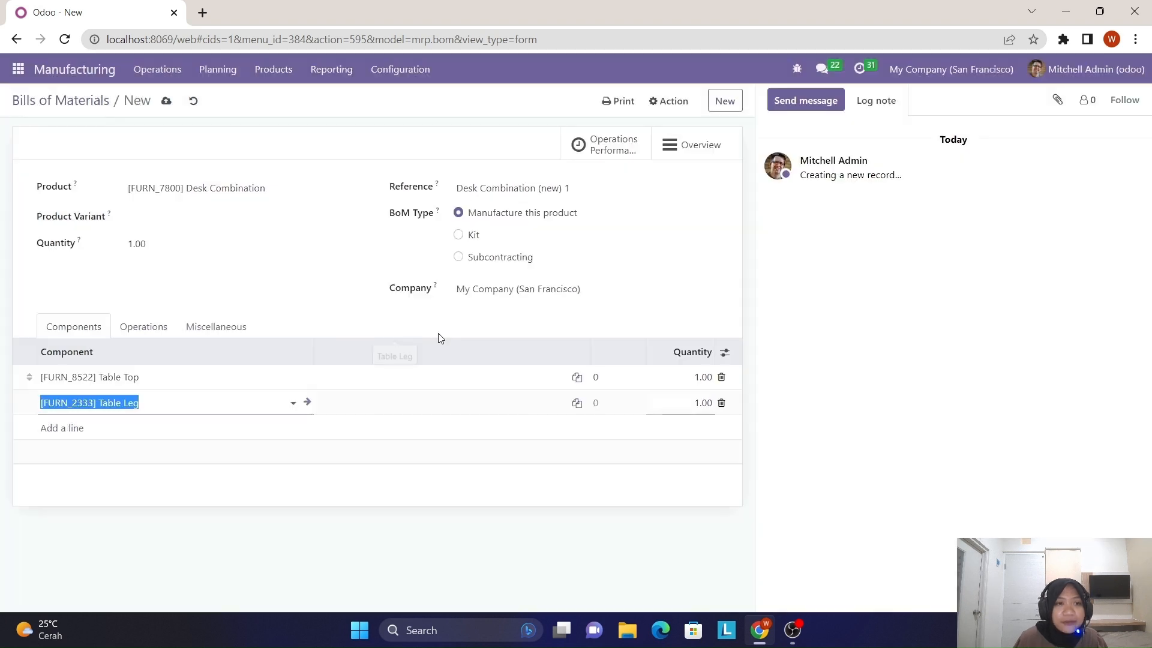
click(700, 407)
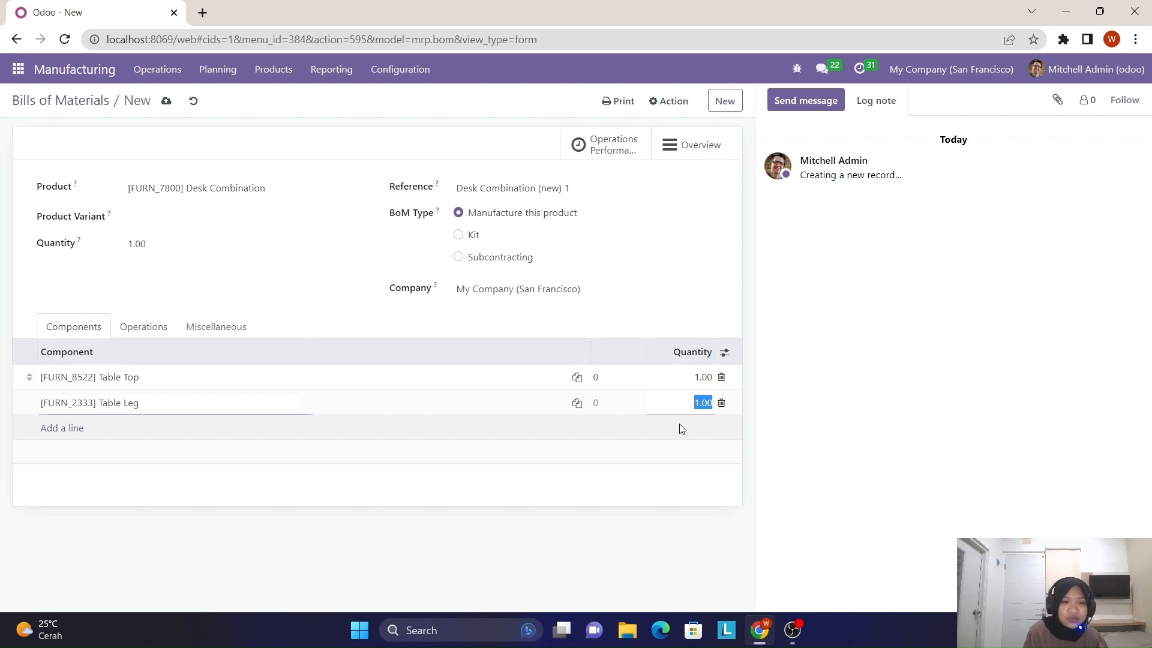
text(4)
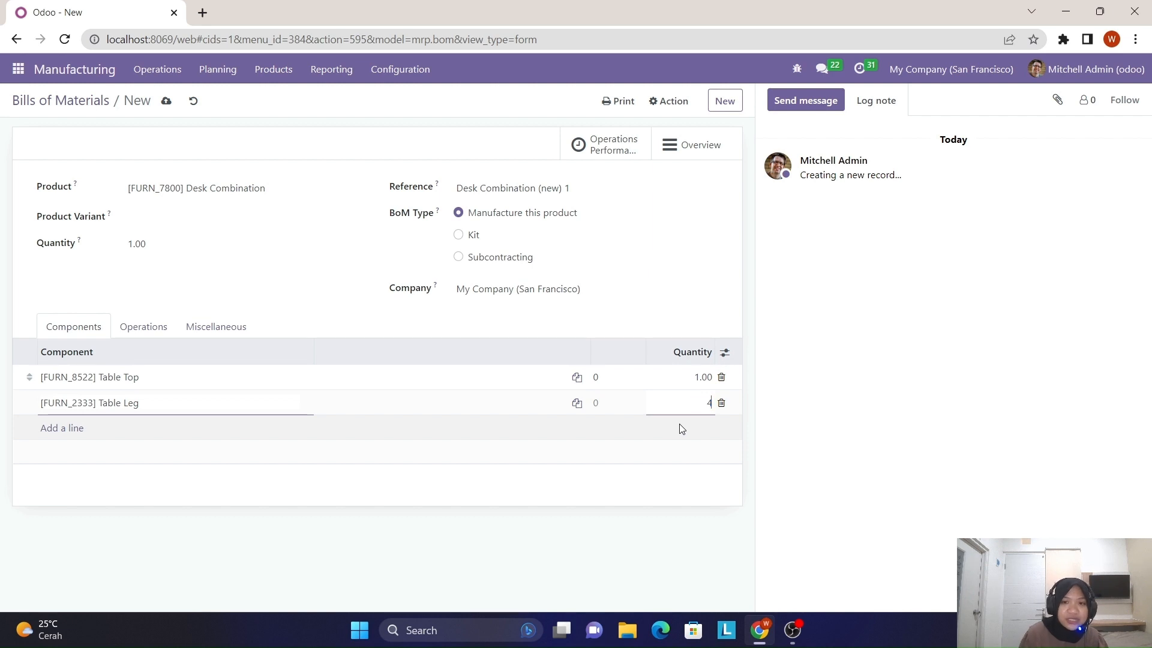
click(82, 435)
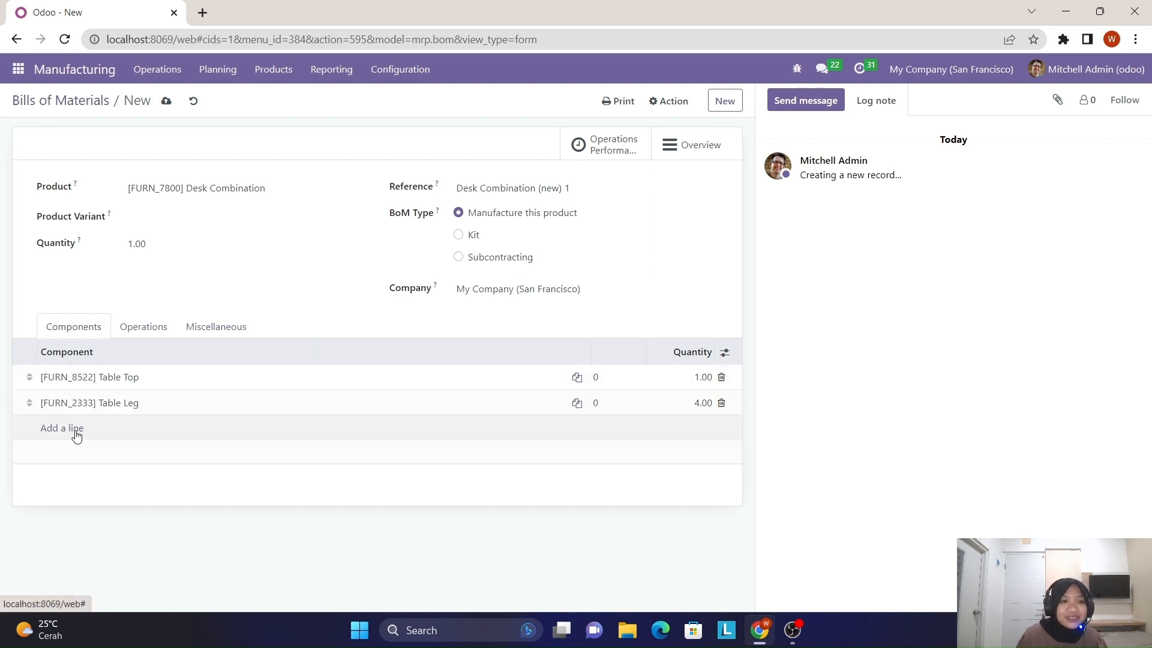
Step: Add Bolt (CONS_89957) with a quantity of 4 as the third component of the Desk Combination bill of materials
click(76, 432)
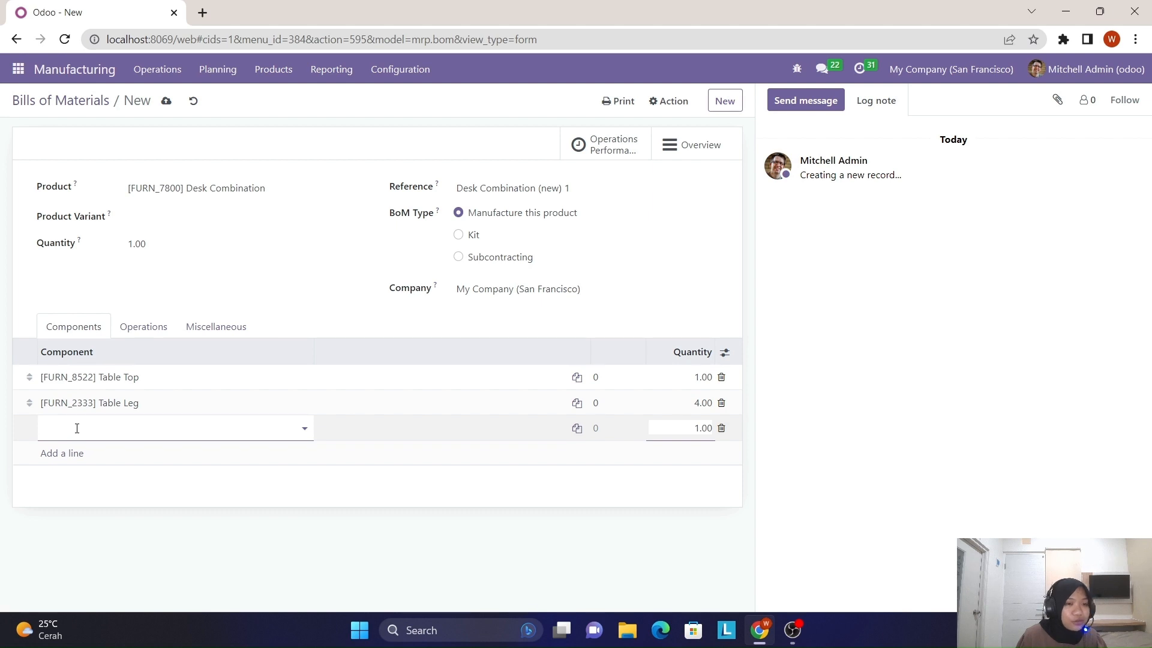
click(77, 428)
click(103, 385)
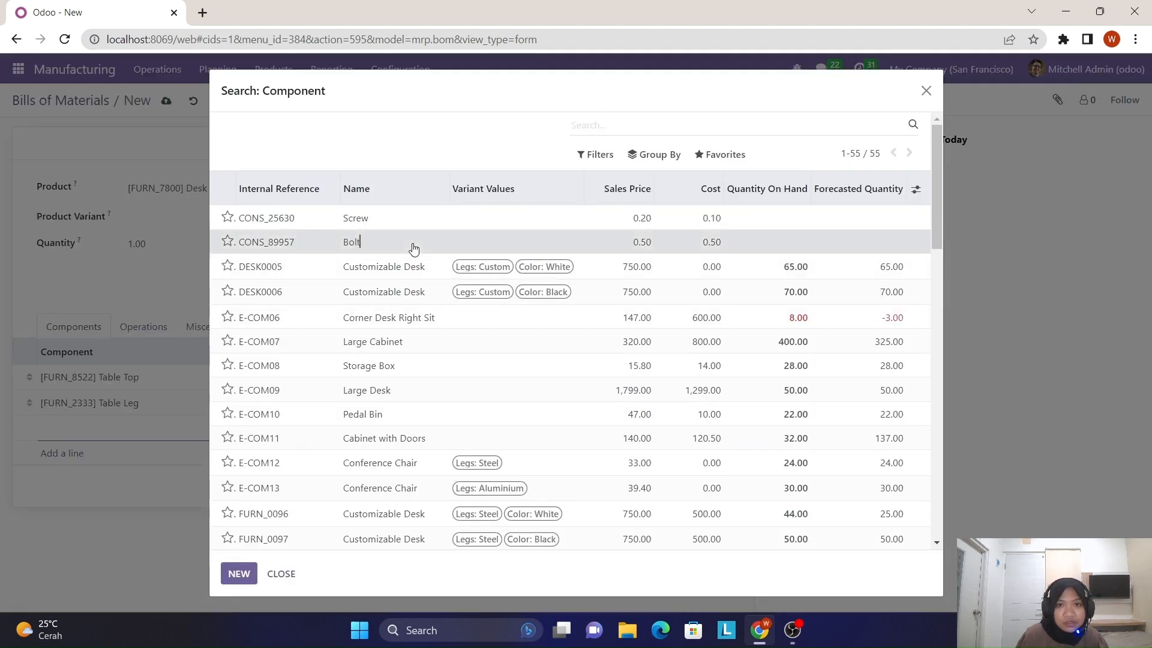
click(412, 248)
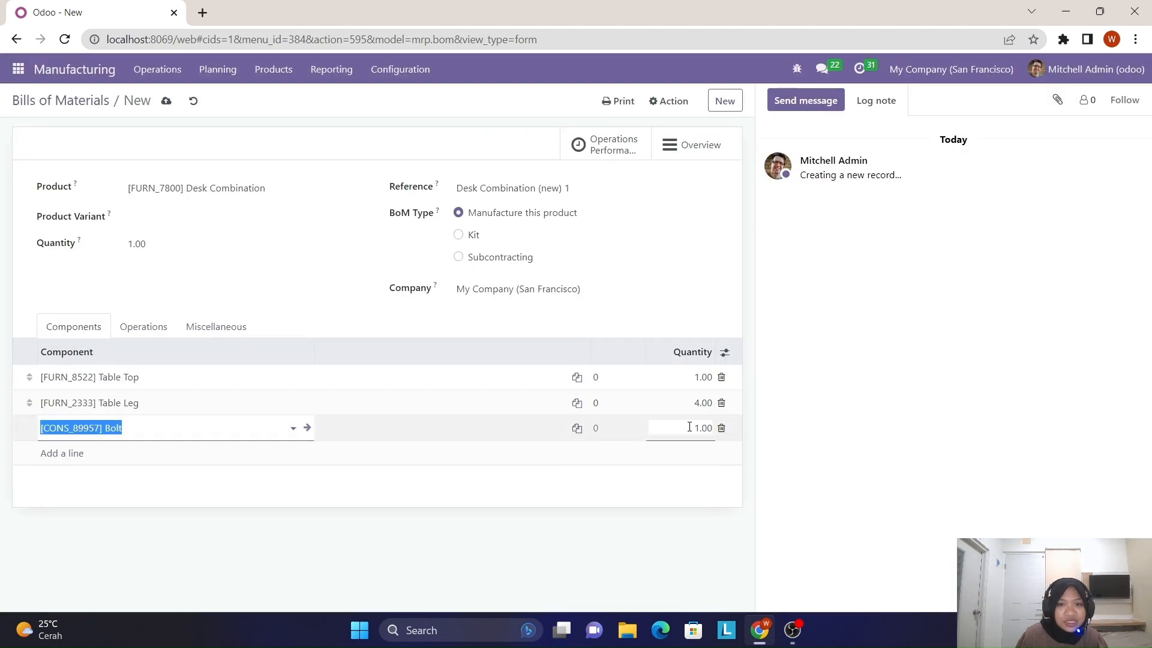
click(699, 429)
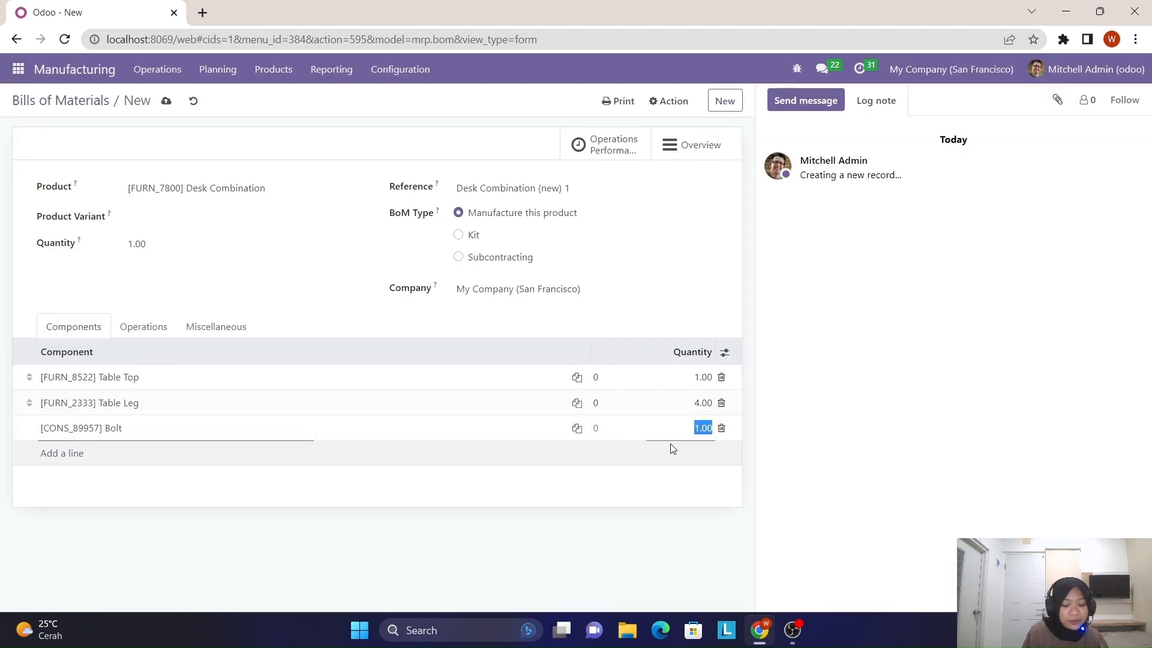
text(4)
click(187, 436)
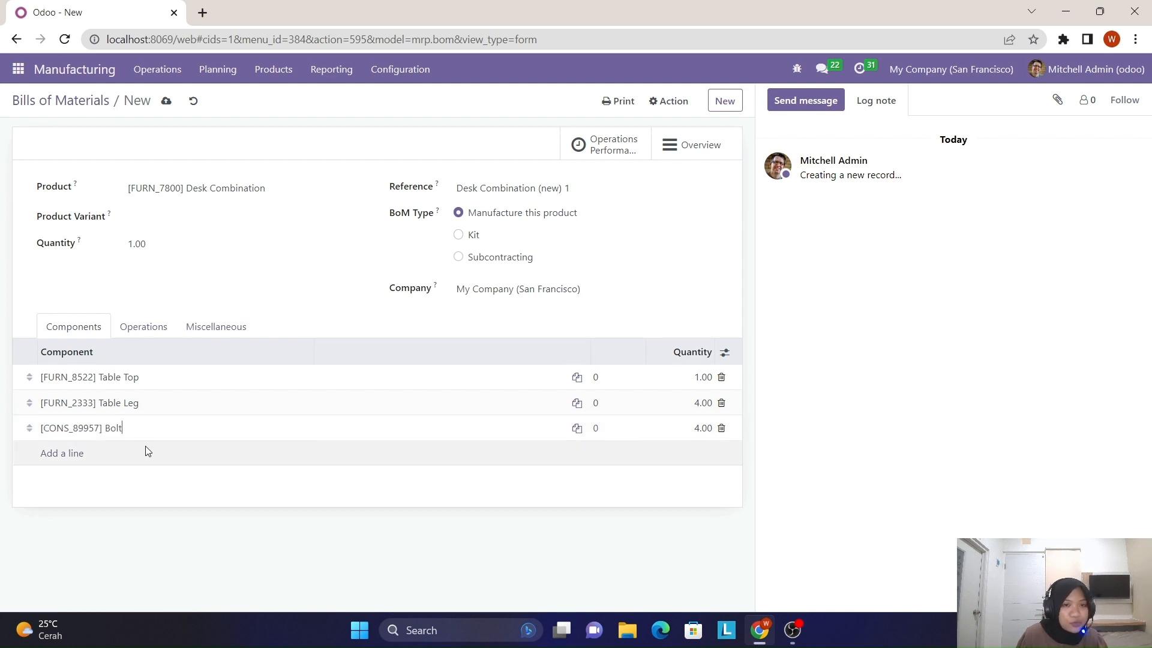
Step: Add Screw (CONS_25630) with a quantity of 10 as the fourth component of the Desk Combination bill of materials
click(74, 453)
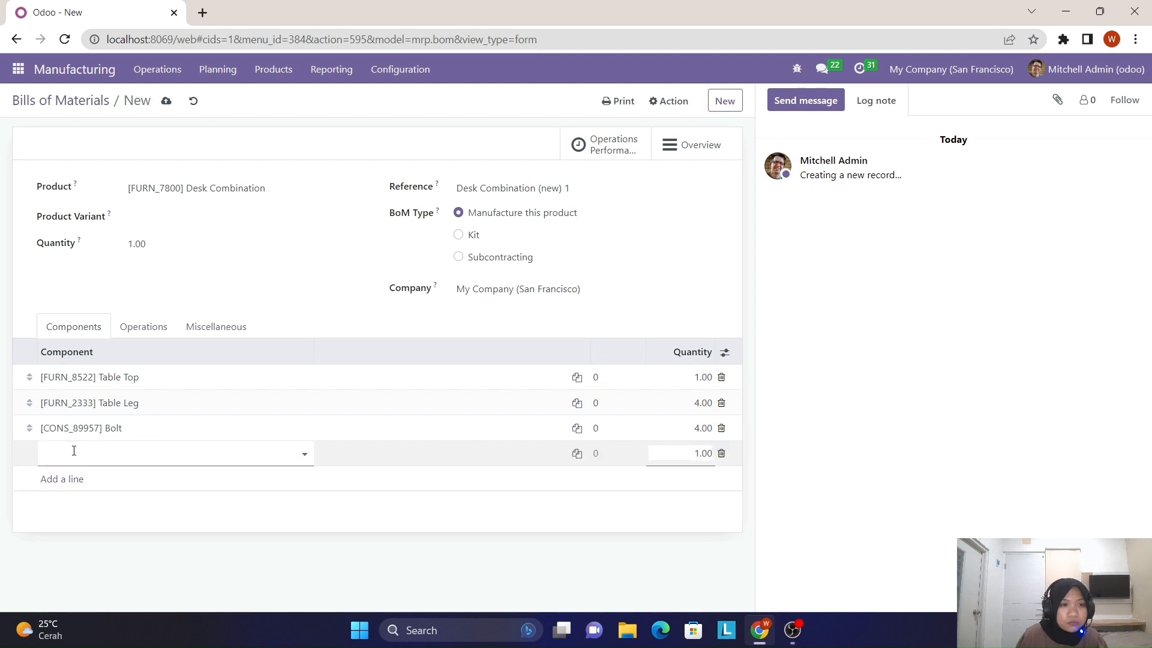
click(74, 450)
click(118, 418)
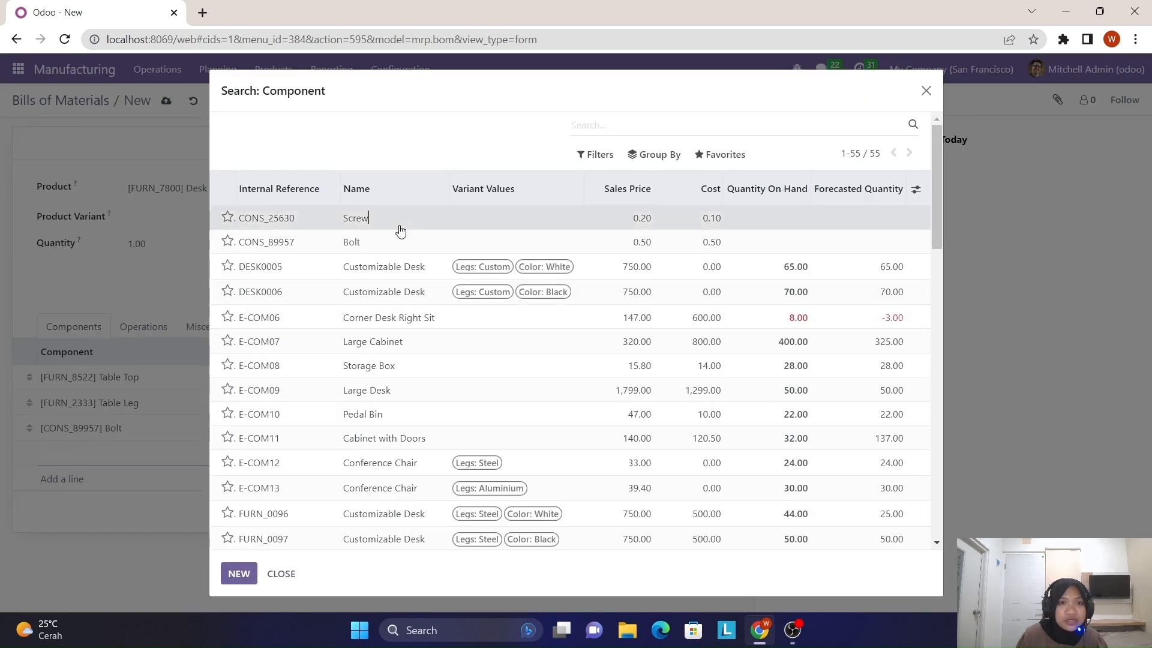
click(401, 228)
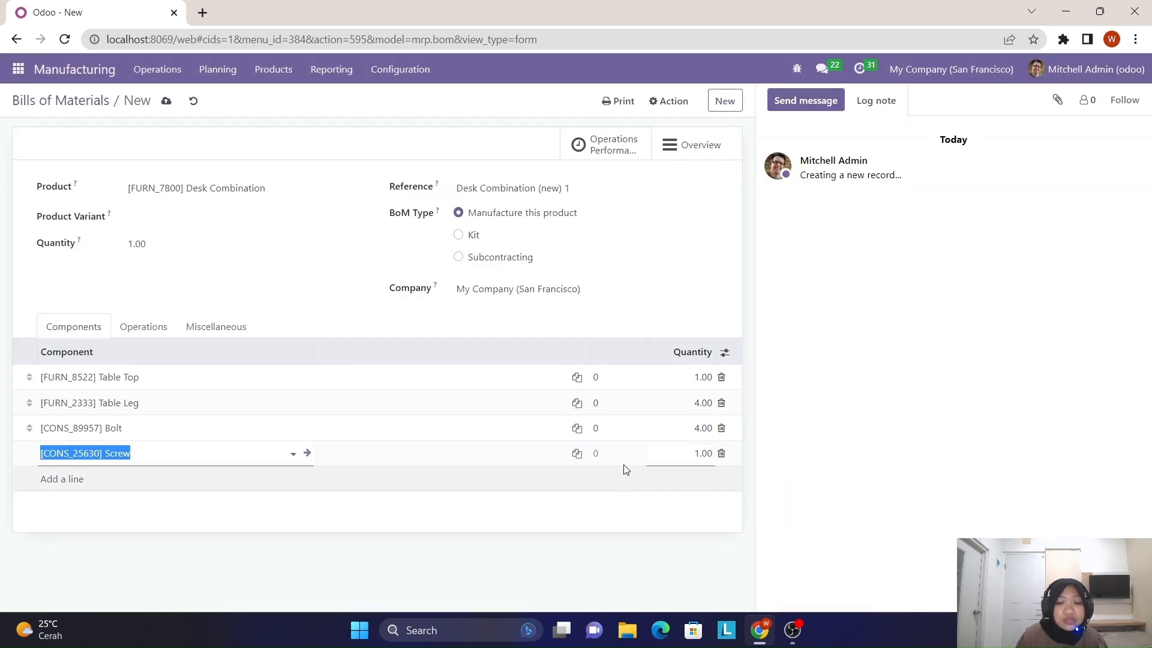
click(698, 454)
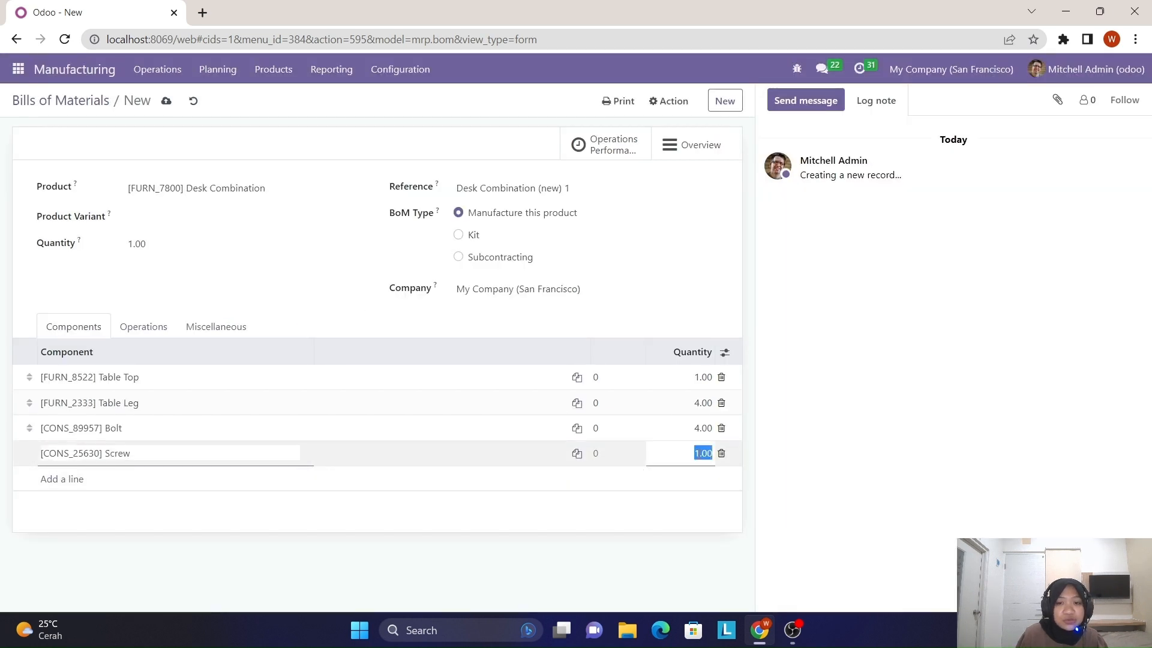
key(BackSpace)
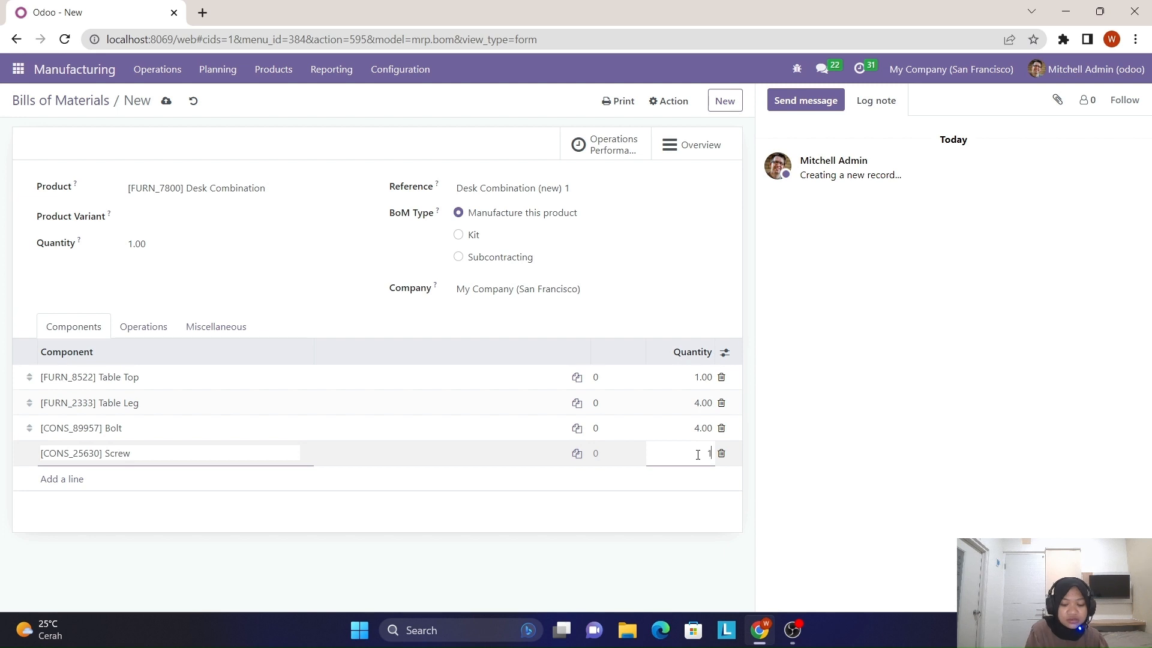
click(791, 418)
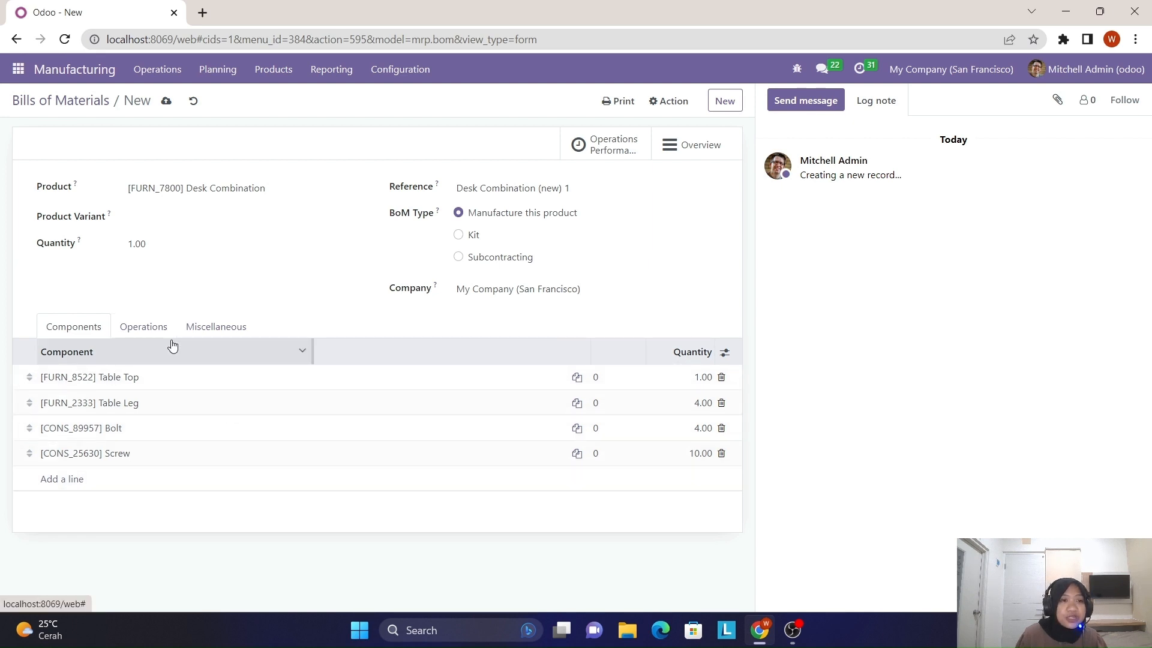
Step: Add the operation "Memotong dan Mengukur" at work center Assembly Line 1 to the bill of materials, saving it and starting another operation
click(153, 329)
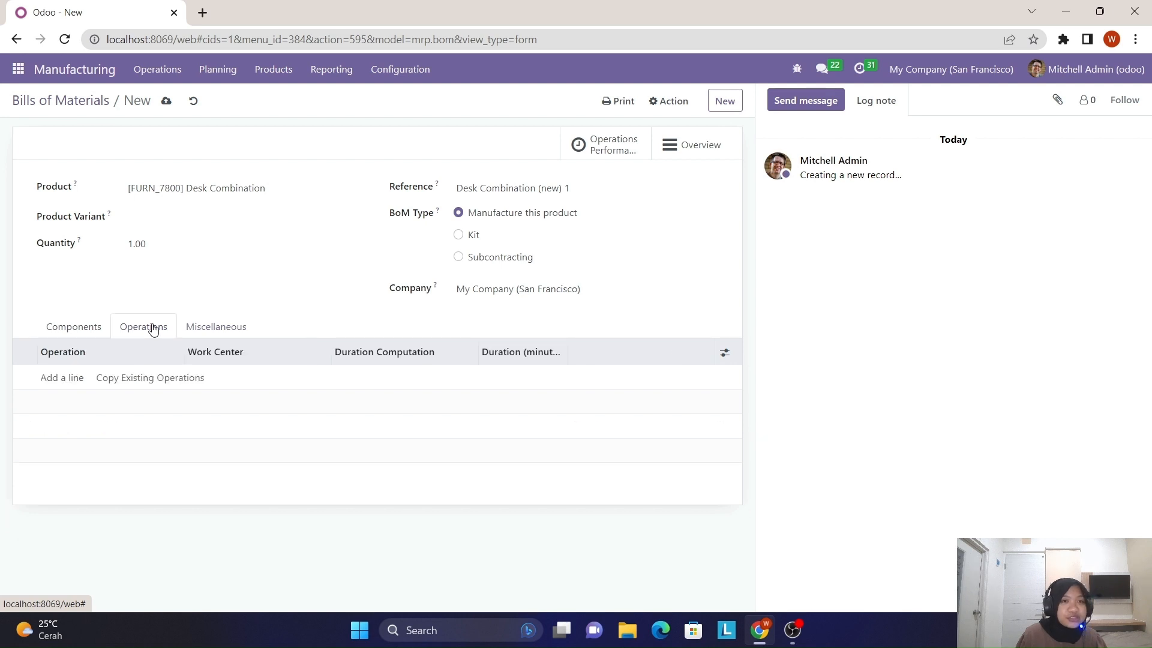
click(66, 379)
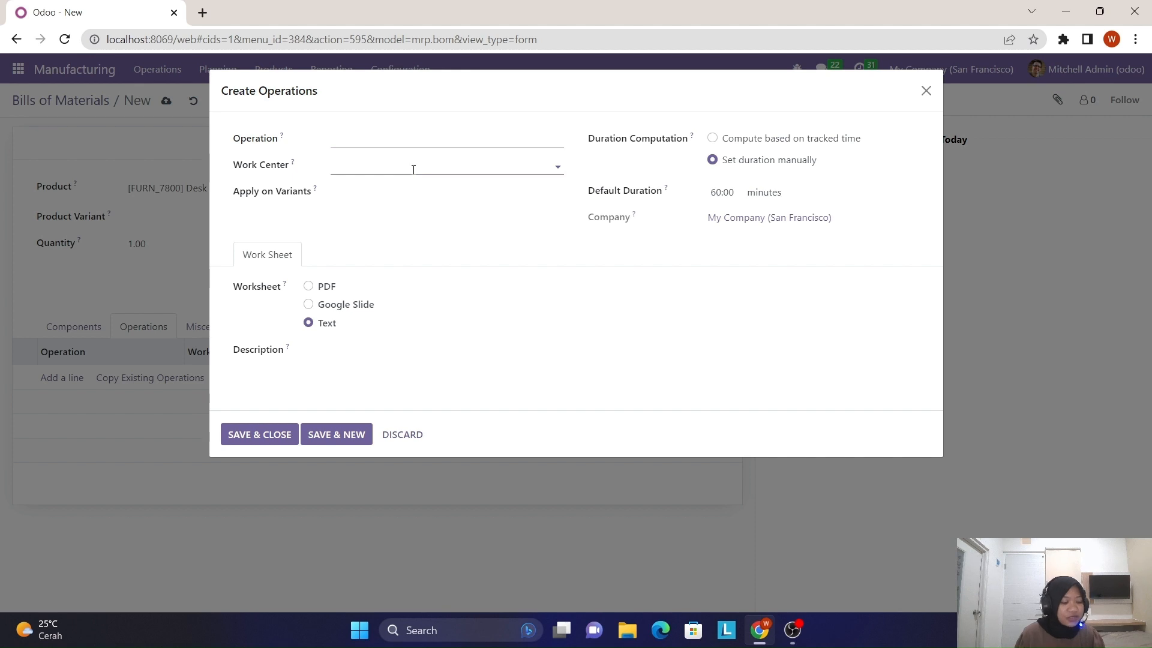
key(Caps_Lock)
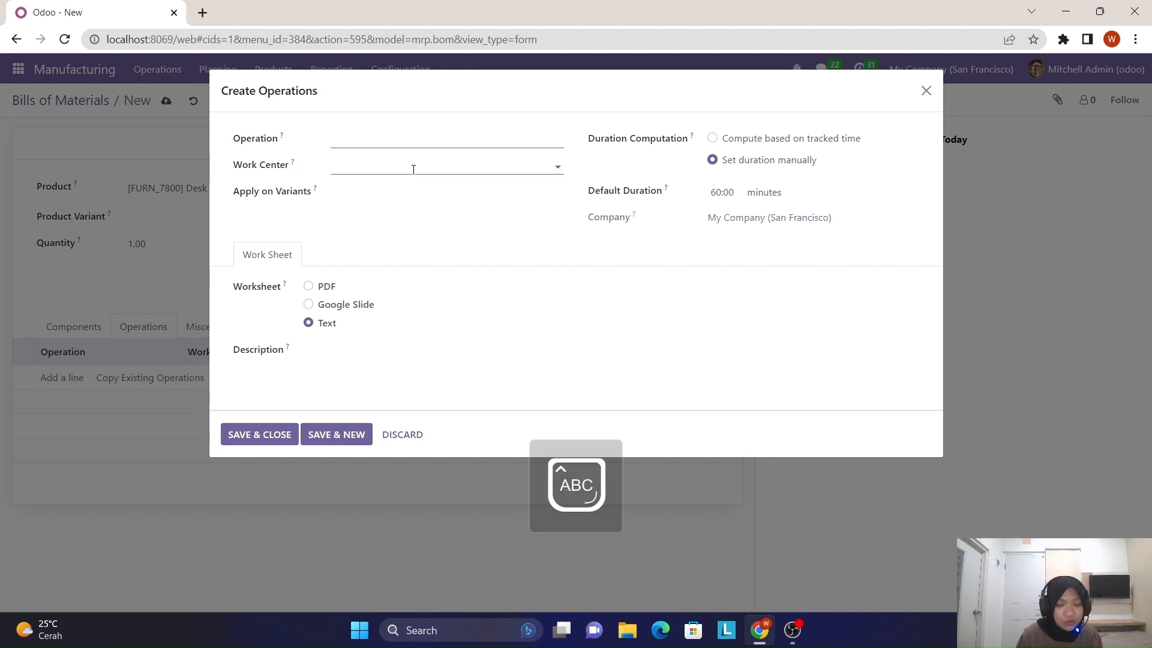
key(Caps_Lock)
text(mo)
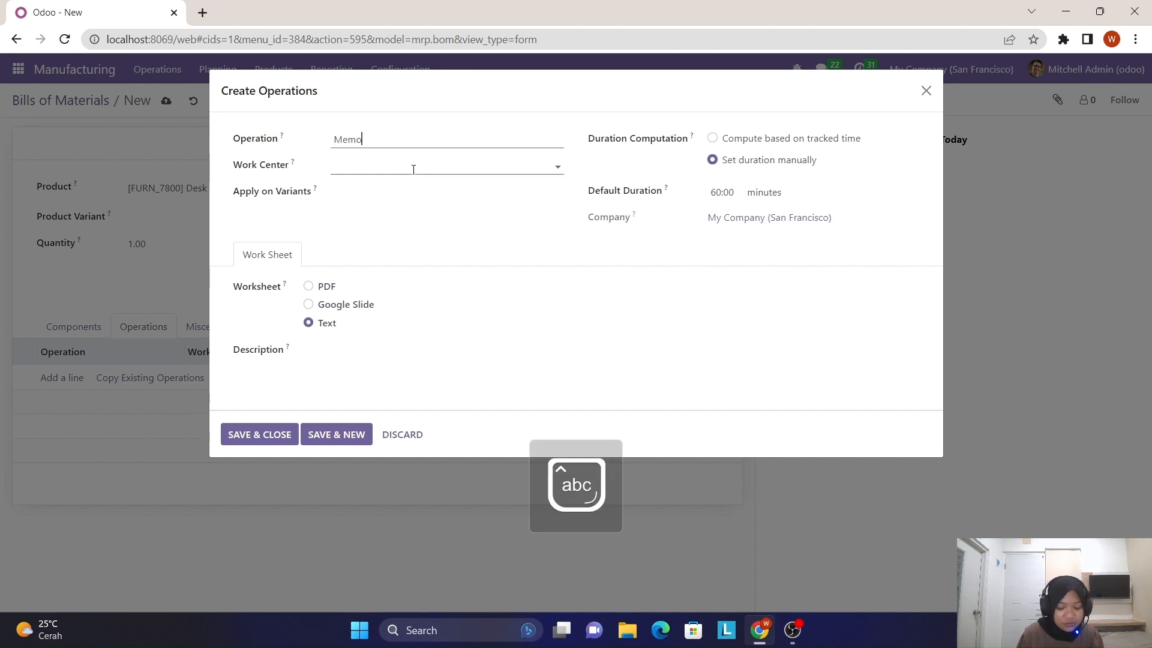
text(tong dan)
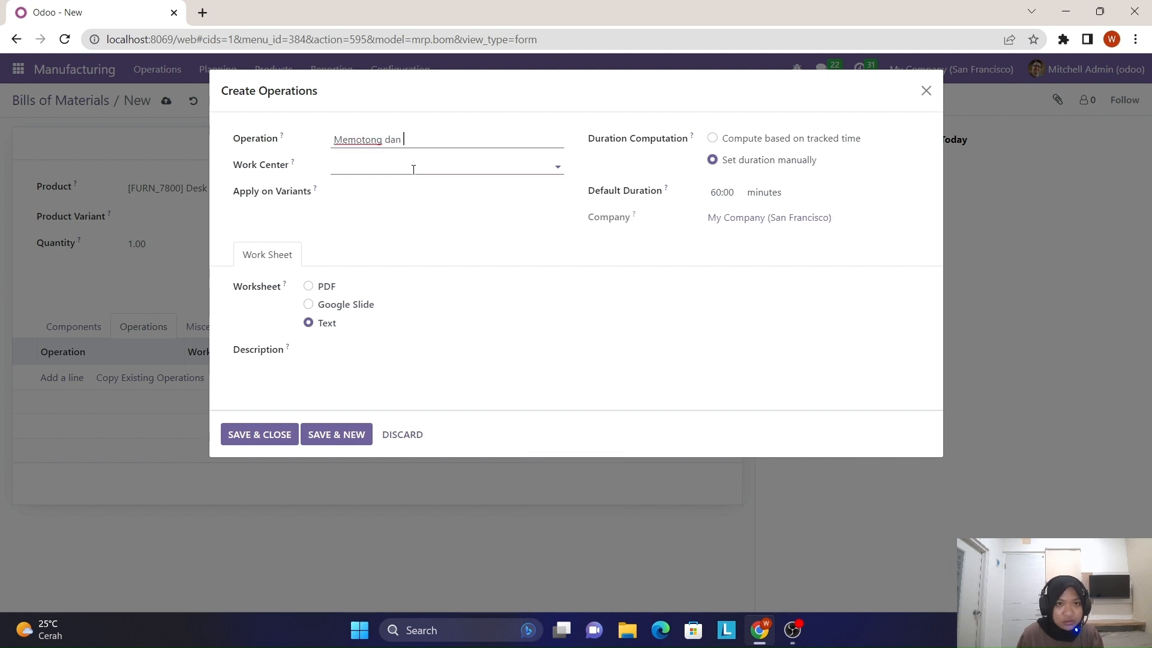
key(Caps_Lock)
text(M)
key(Caps_Lock)
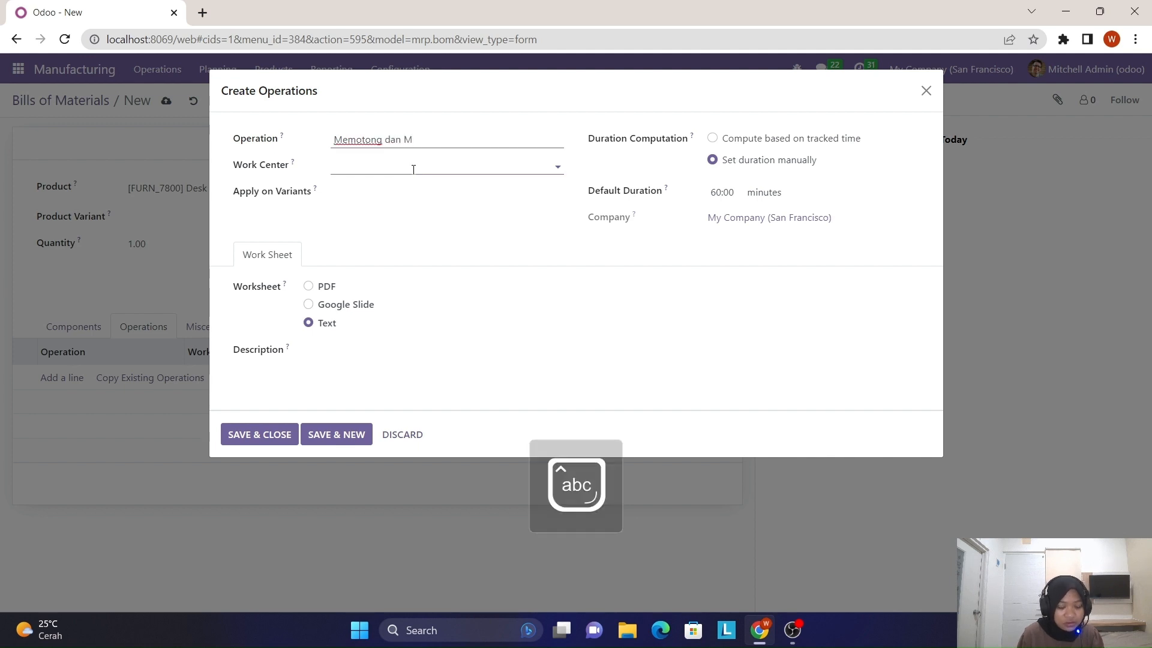
text(engukur)
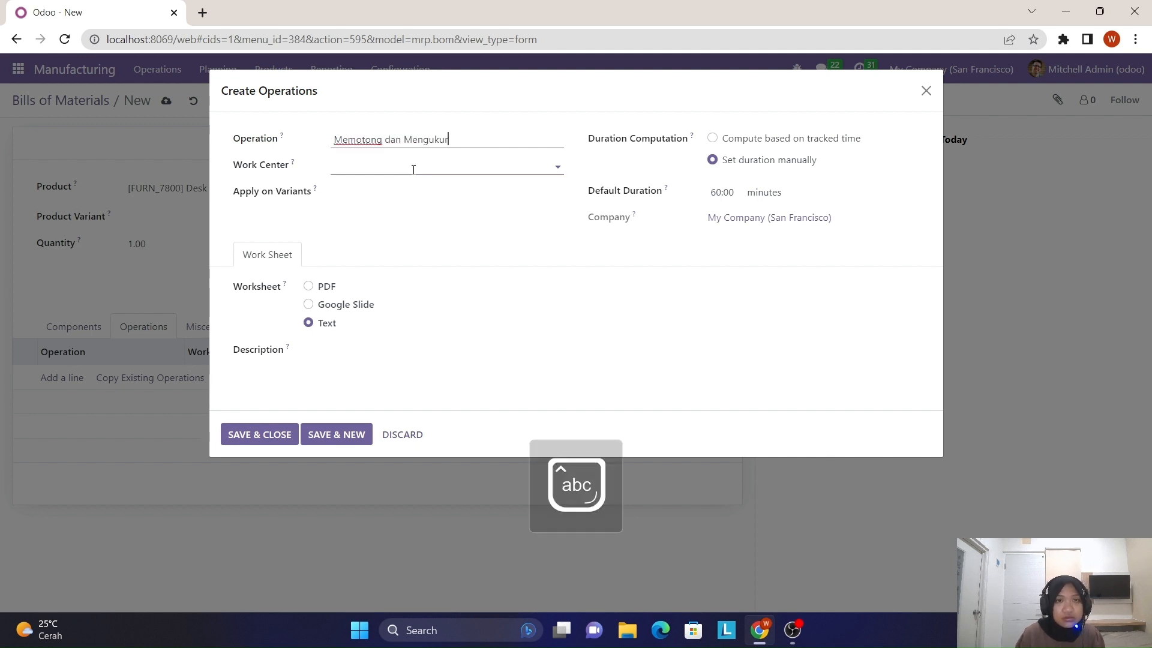
click(413, 169)
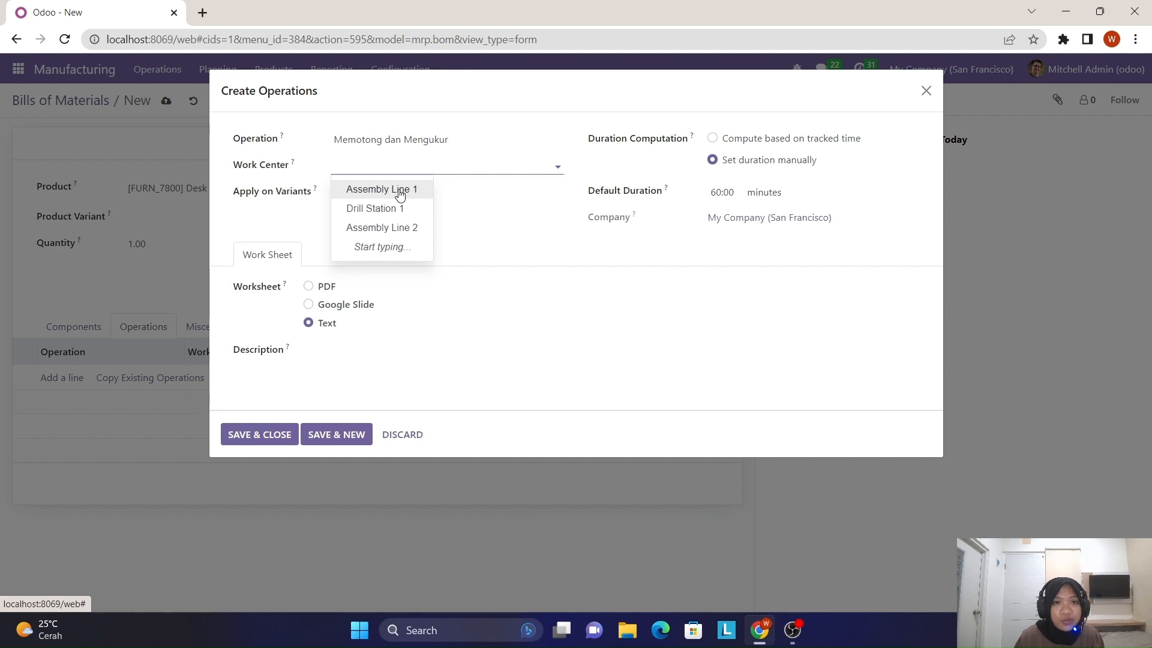
click(399, 192)
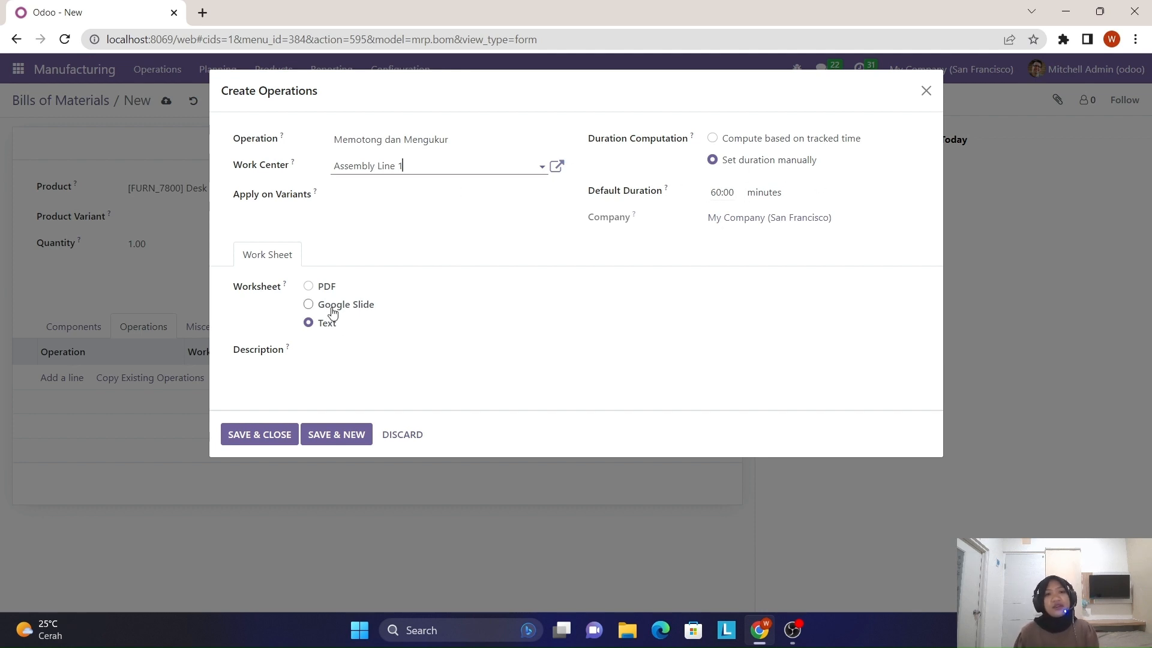
click(341, 438)
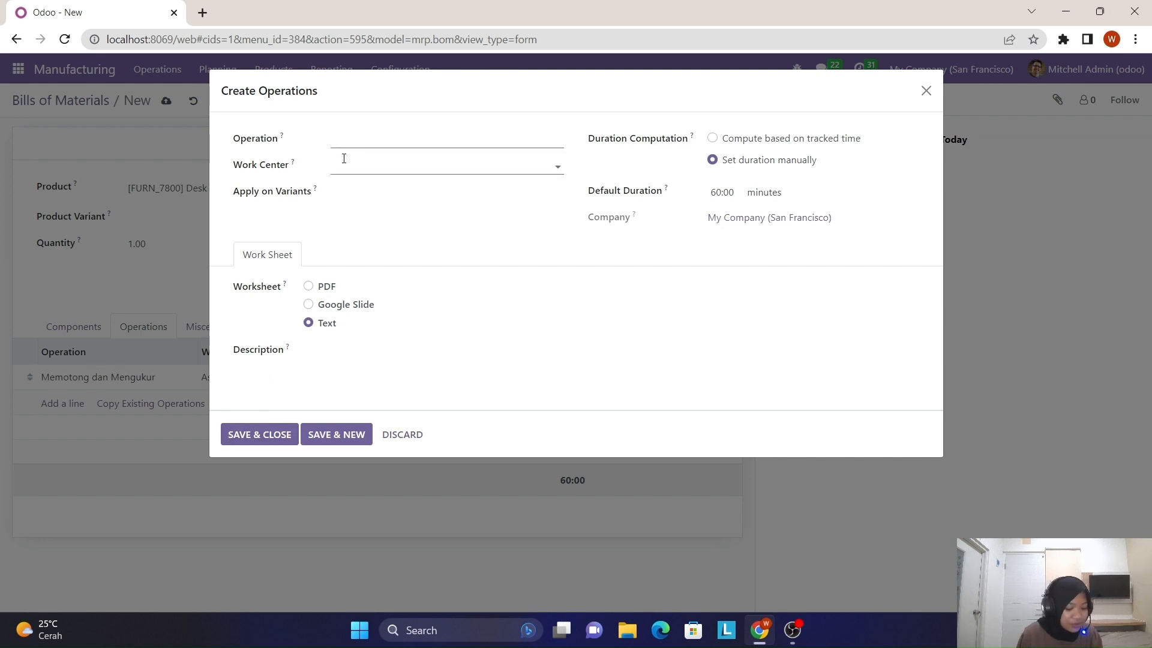
Step: Add the operation "Mencetak" at work center Assembly Line 2, saving it and starting another operation
key(Caps_Lock)
key(Caps_Lock)
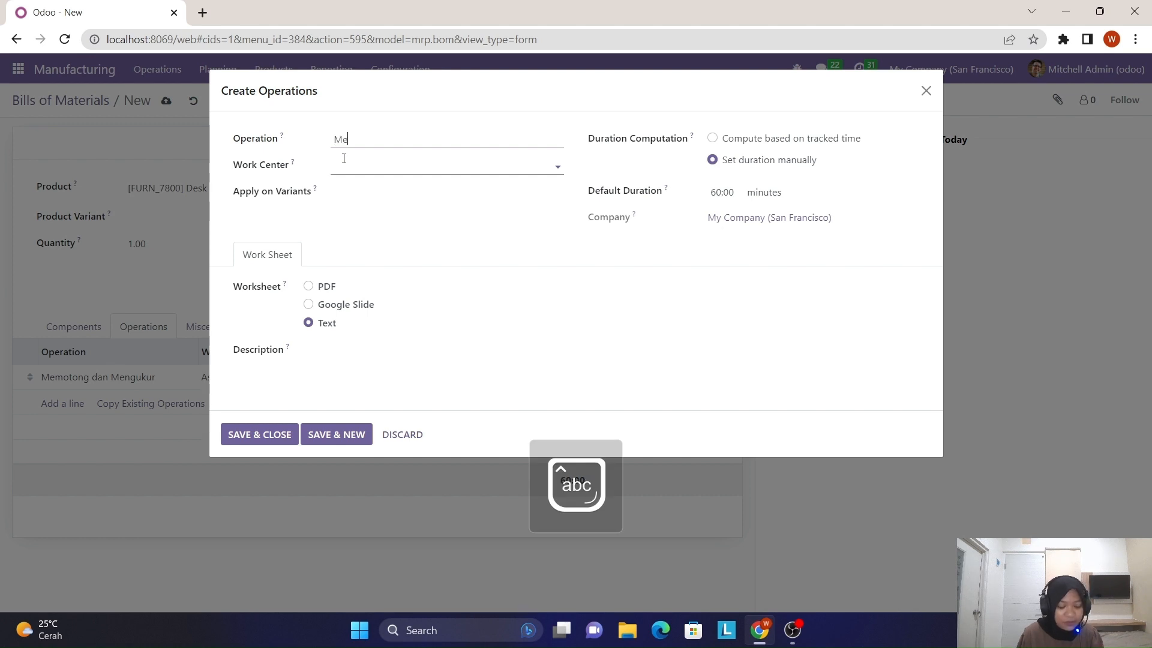
text(ak)
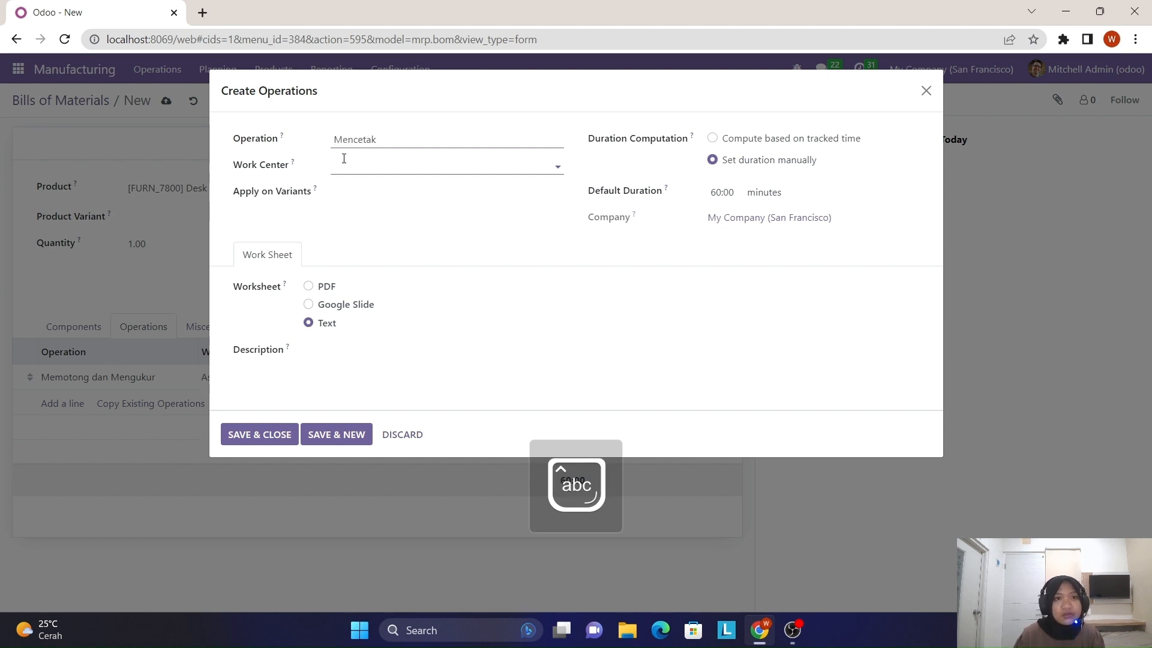
click(353, 167)
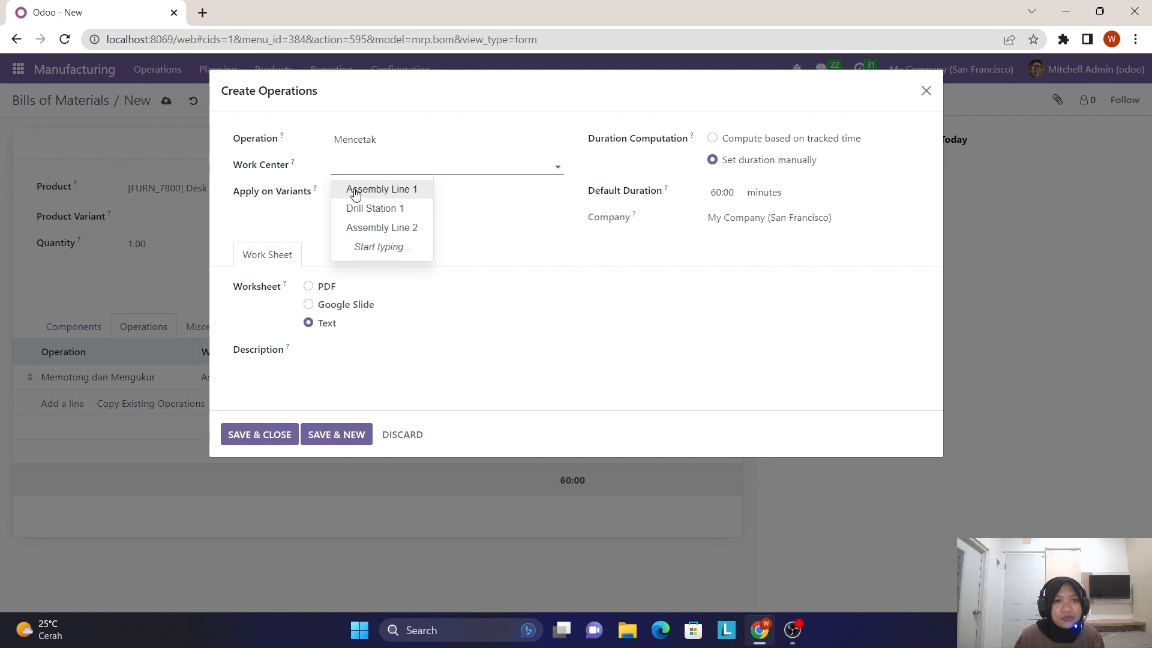
click(375, 229)
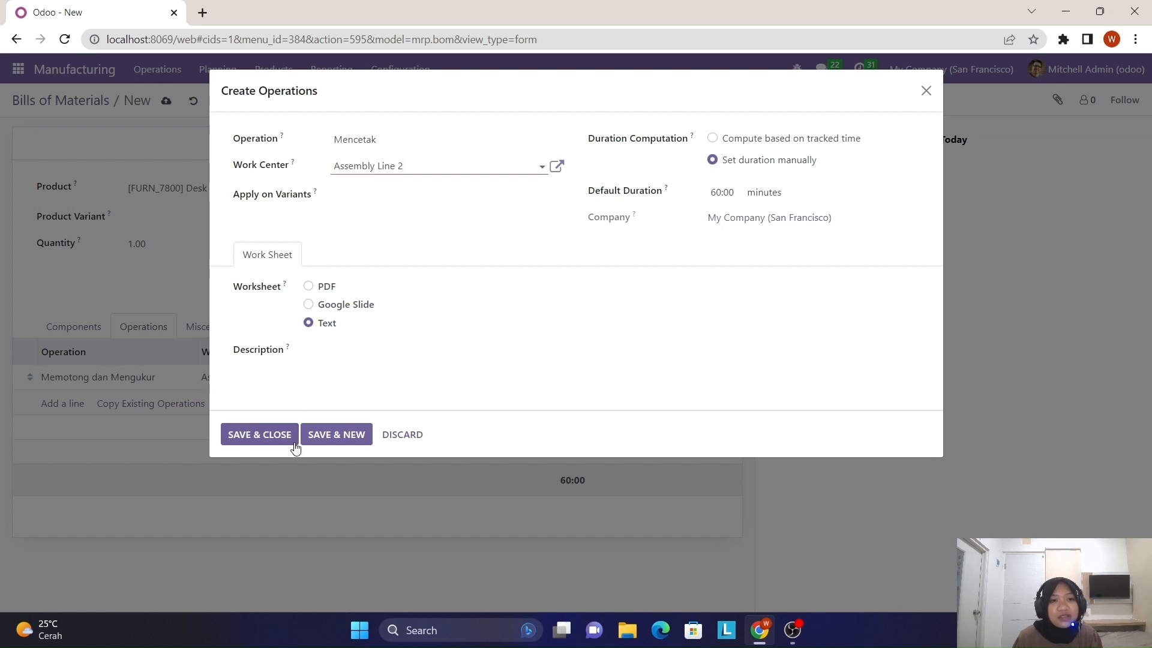
click(348, 438)
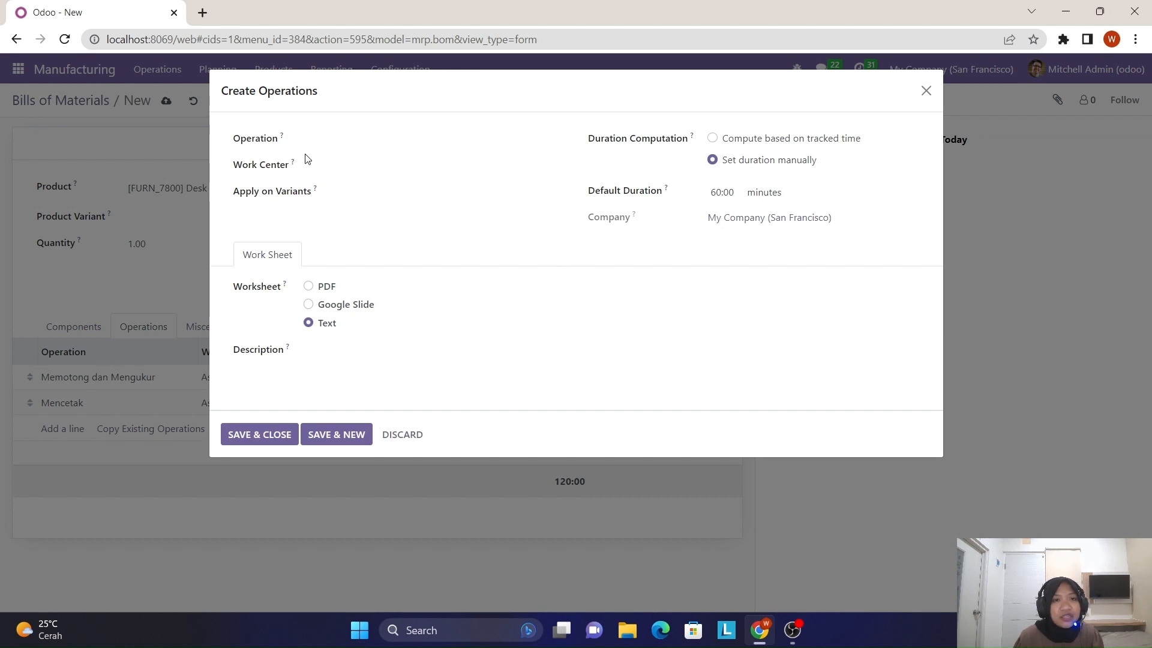
Step: Add the operation "Pengeboran baut dan sekrup" at work center Drill Station 1, saving it and starting another operation
click(331, 139)
key(Caps_Lock)
text(P)
key(Caps_Lock)
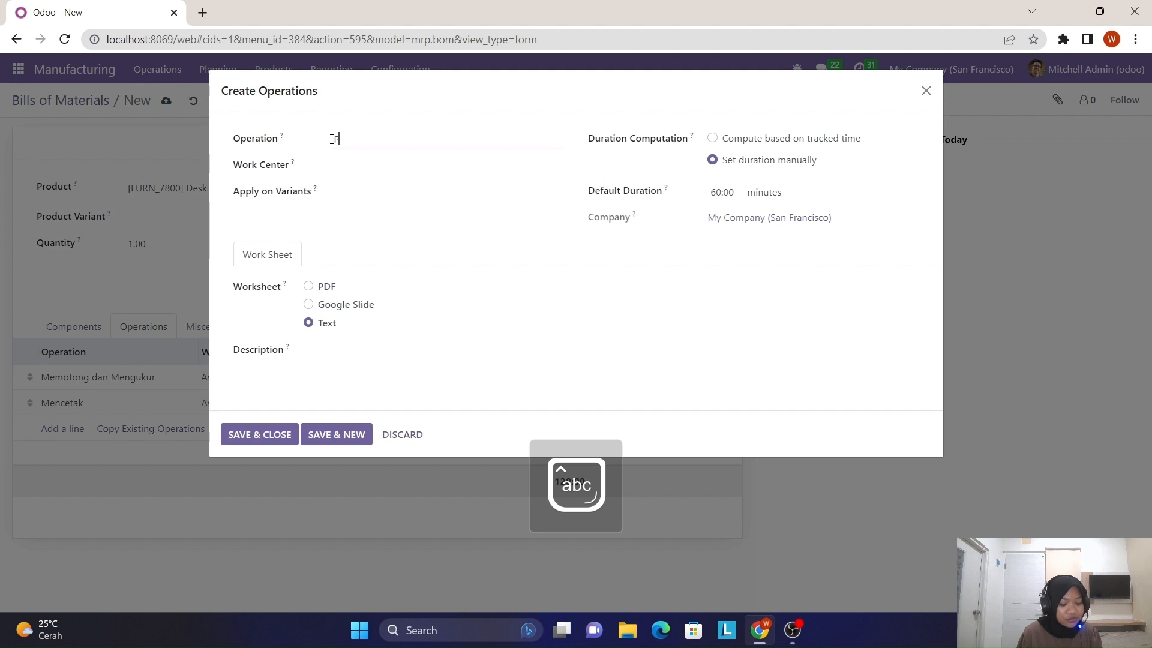
text(engebo)
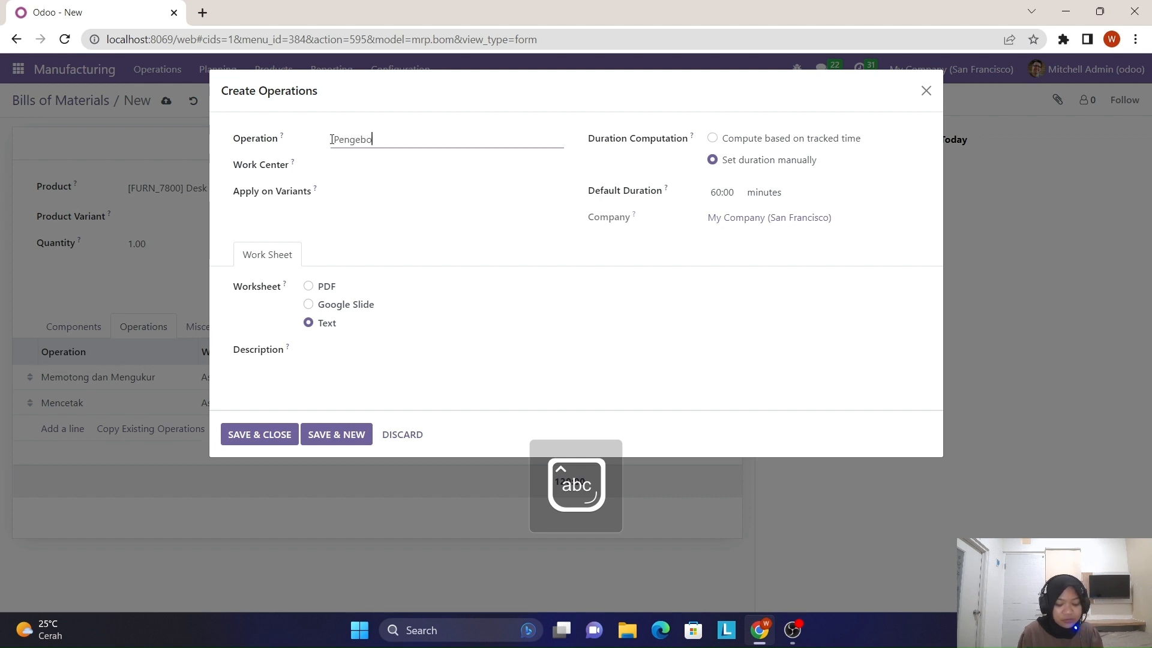
text(ran)
key(Caps_Lock)
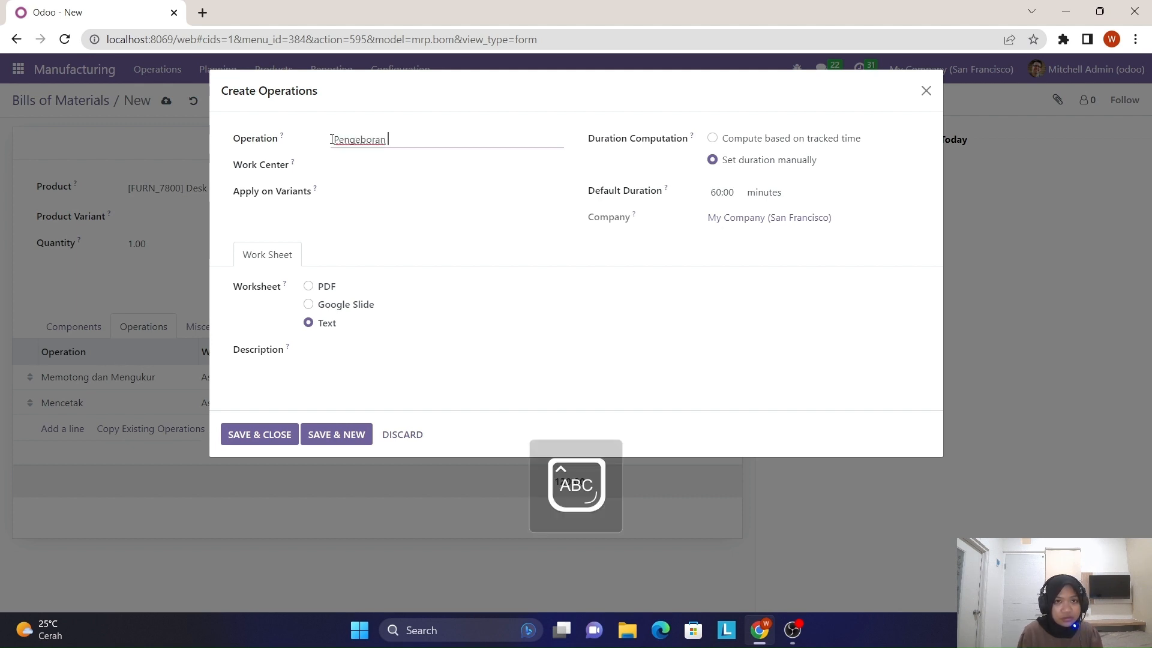
key(Caps_Lock)
text(baut dan)
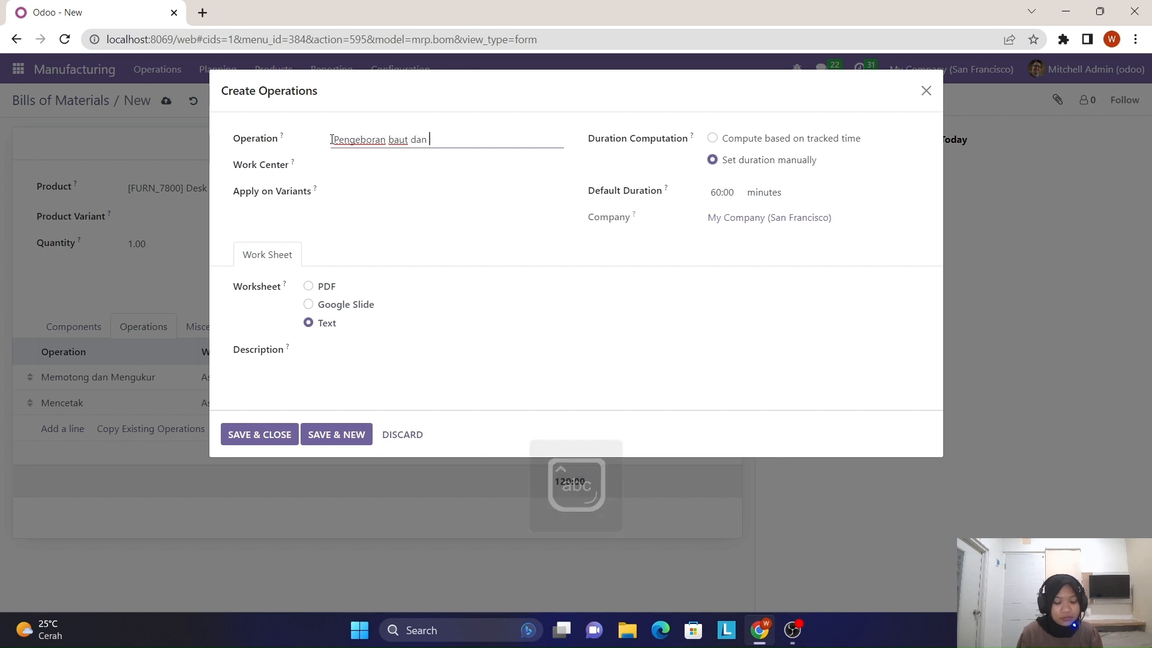
key(Caps_Lock)
key(Caps_Lock)
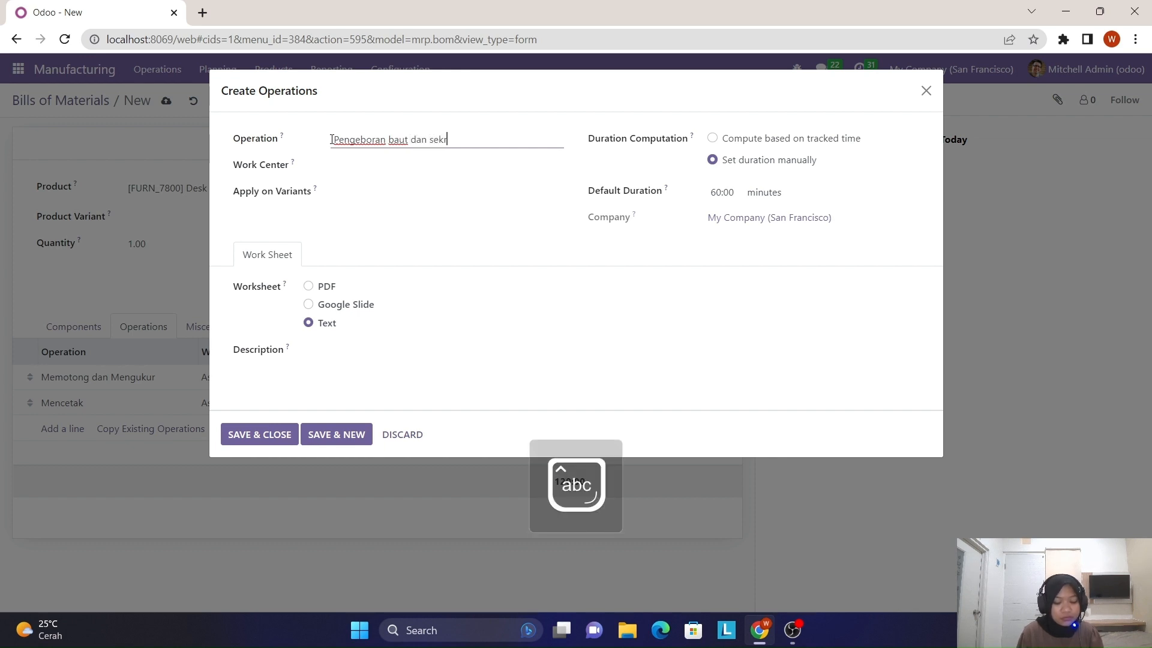
text(up)
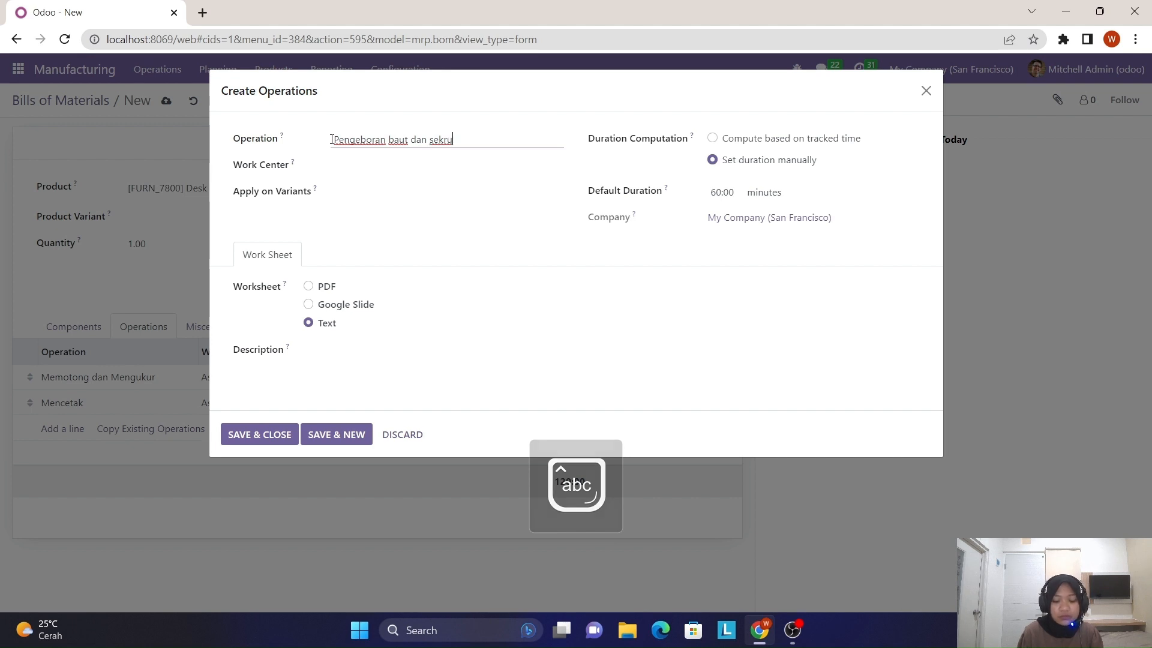
click(369, 164)
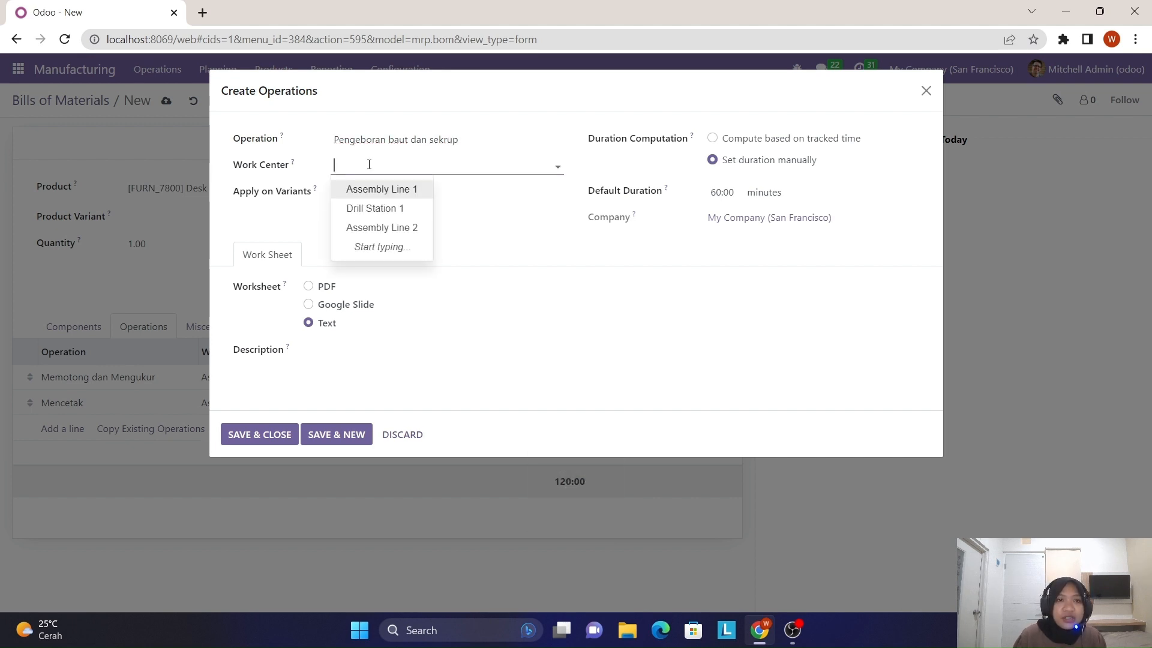
click(374, 209)
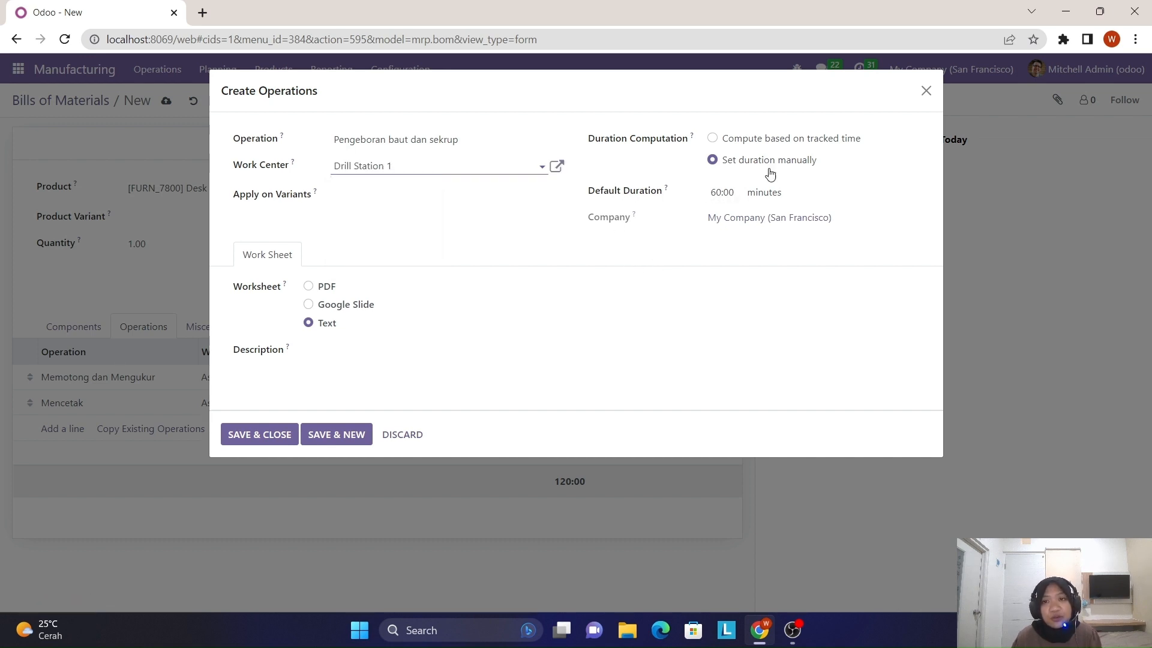
click(342, 440)
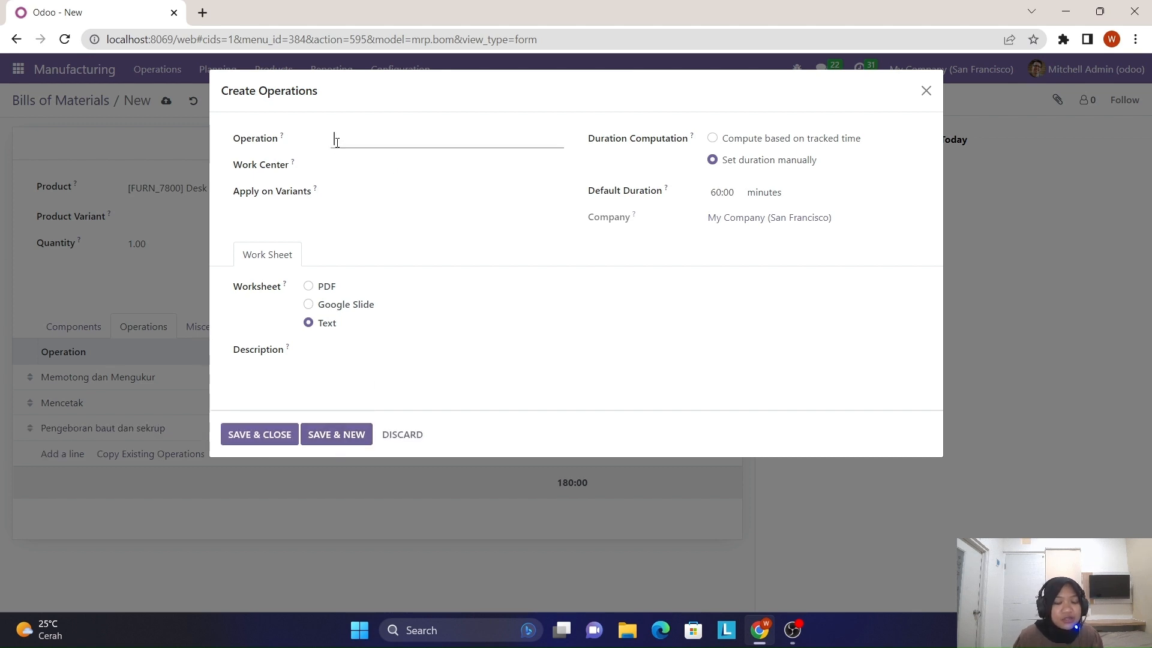
Step: Name the fourth operation of the bill of materials "Finishing"
key(Caps_Lock)
text(F)
key(Caps_Lock)
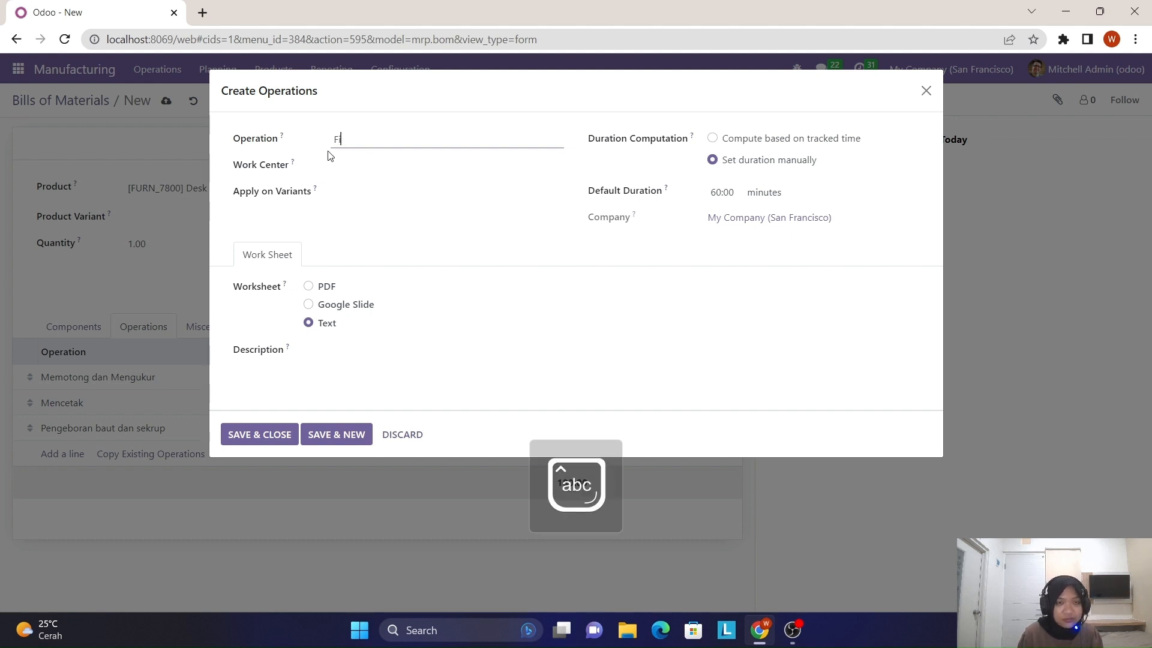
text(inishi)
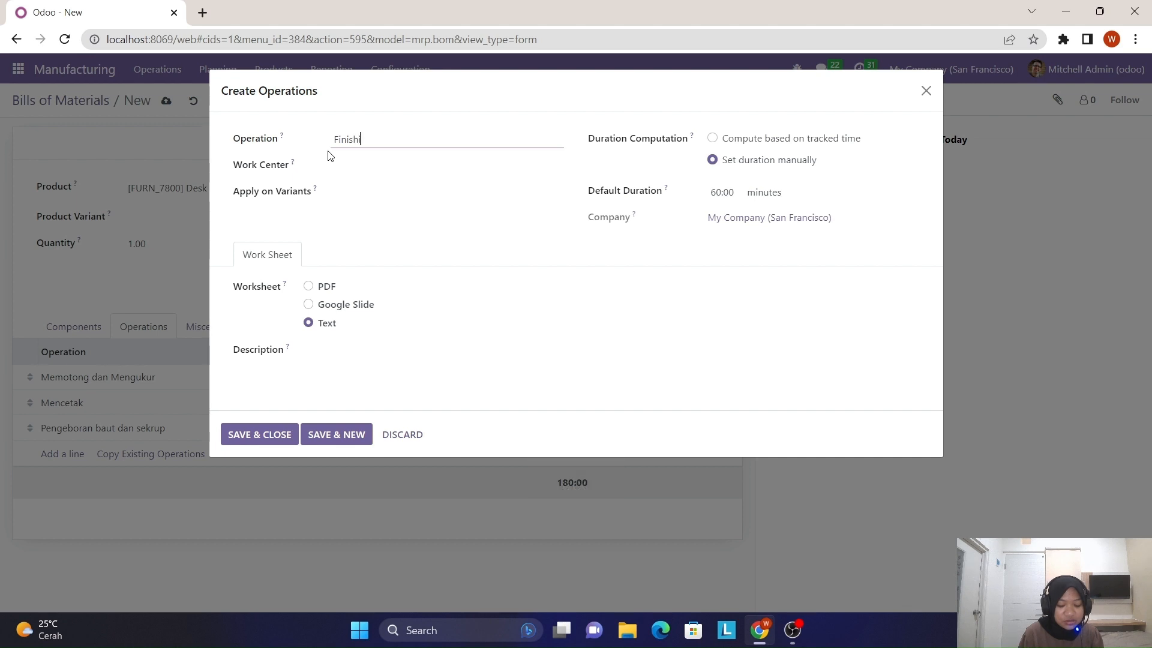
text(ng)
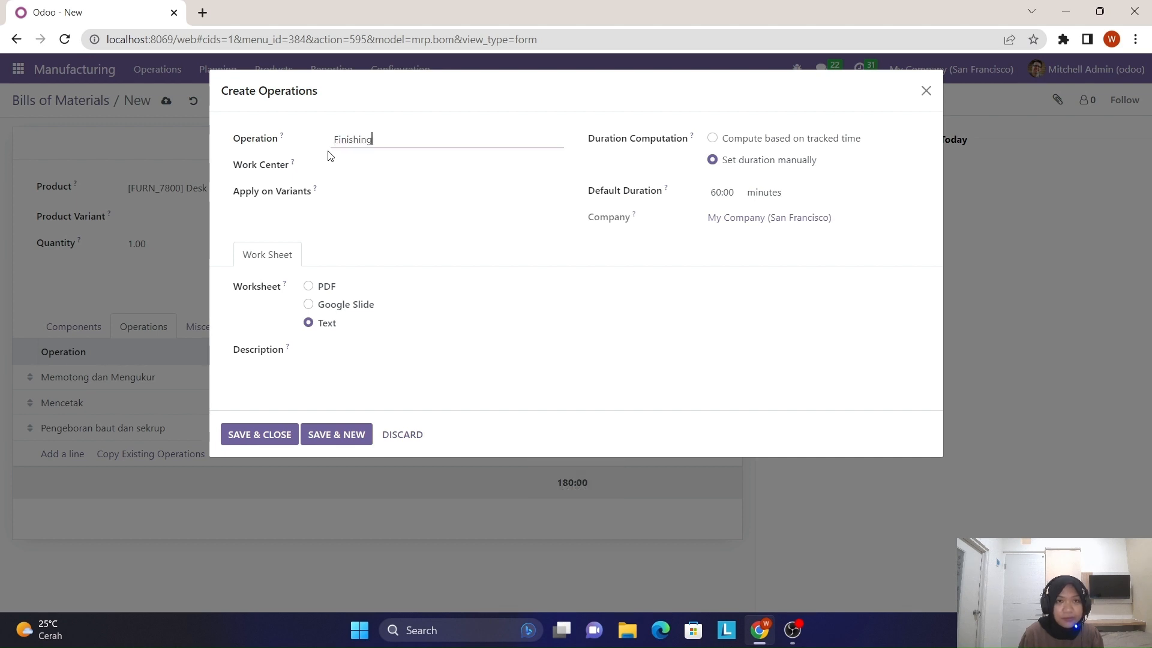
Step: Enter "Assembly Line 3" as the work center of the Finishing operation and try to save the operation
click(342, 167)
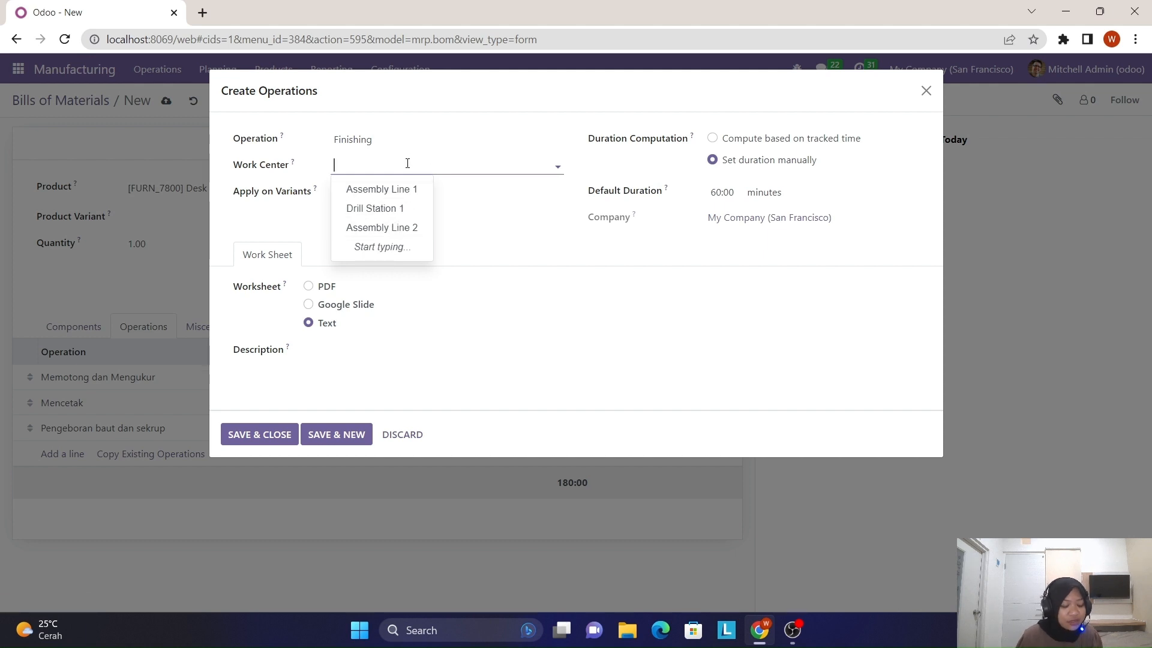
key(Caps_Lock)
text(A)
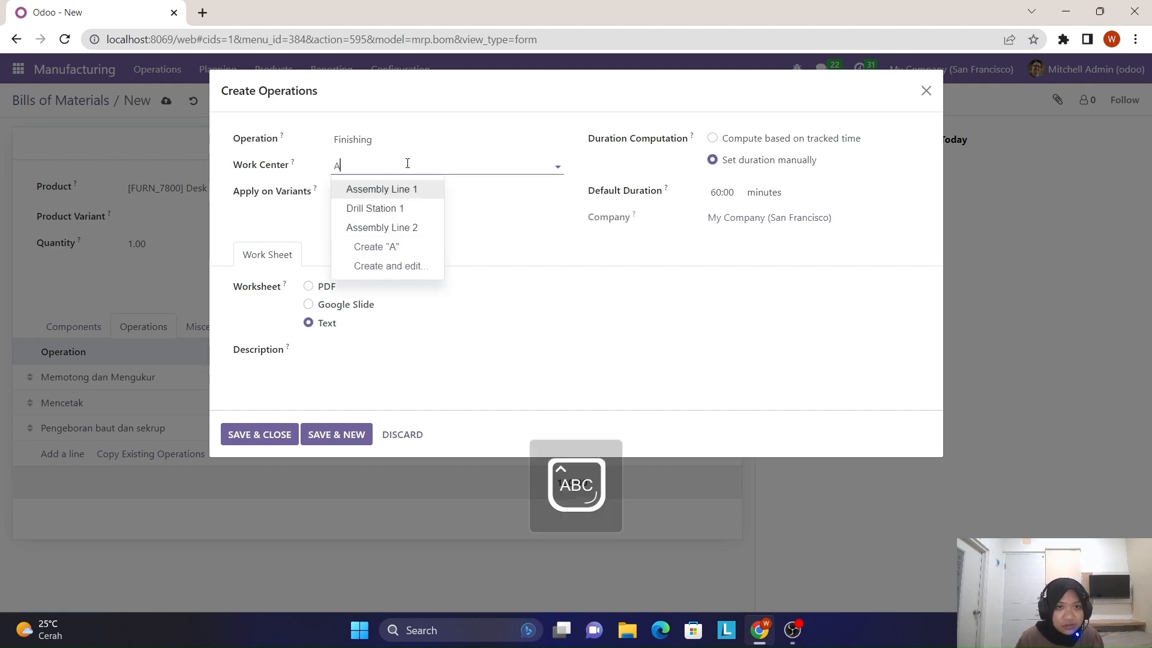
text(SS)
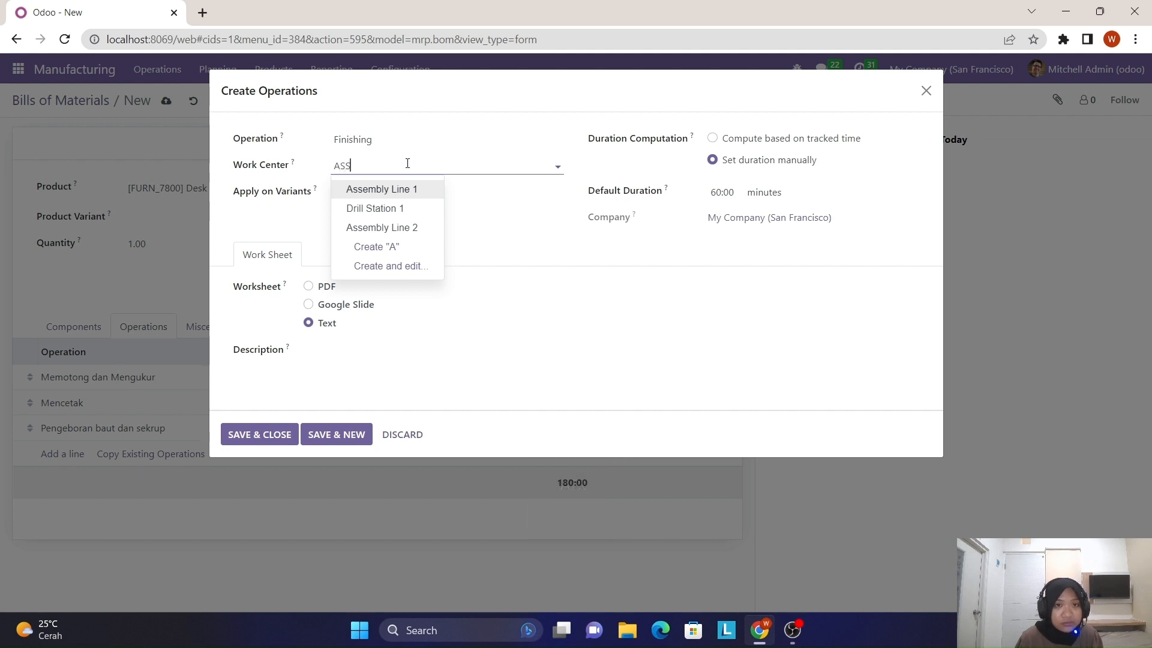
key(Caps_Lock)
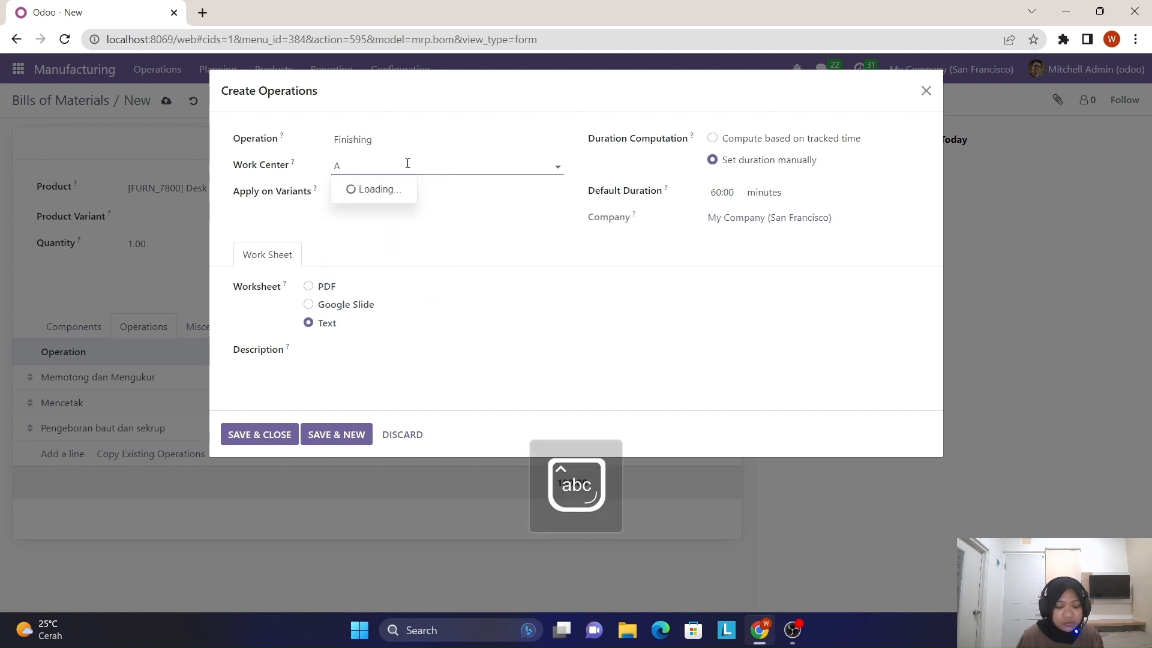
text(sse)
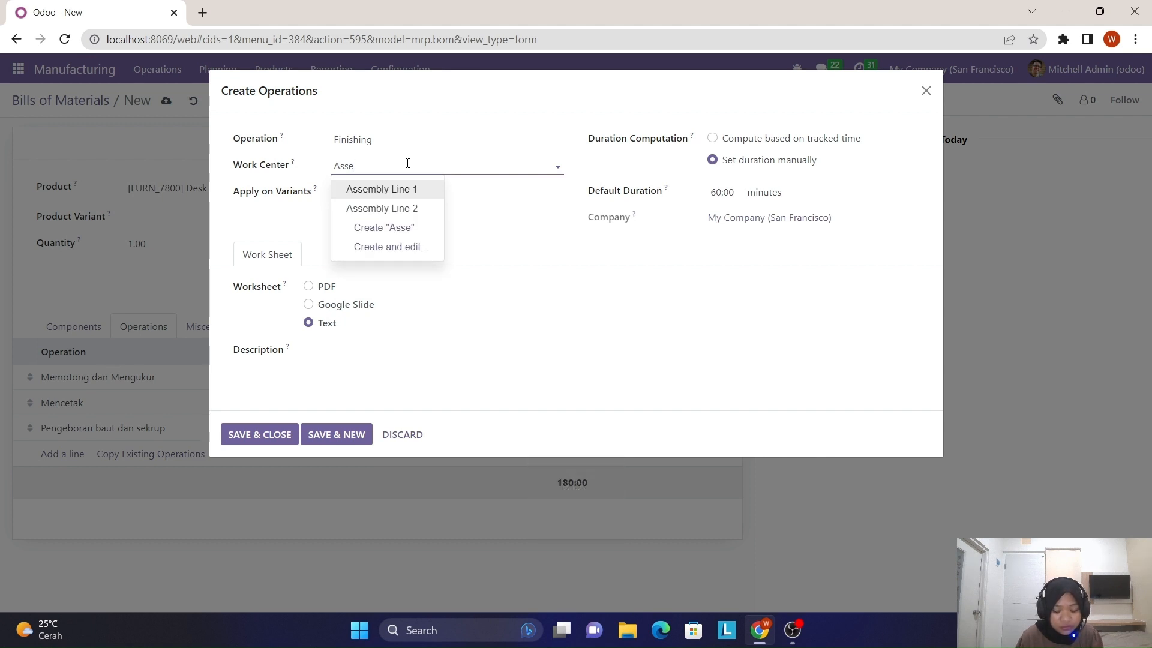
text(,bl)
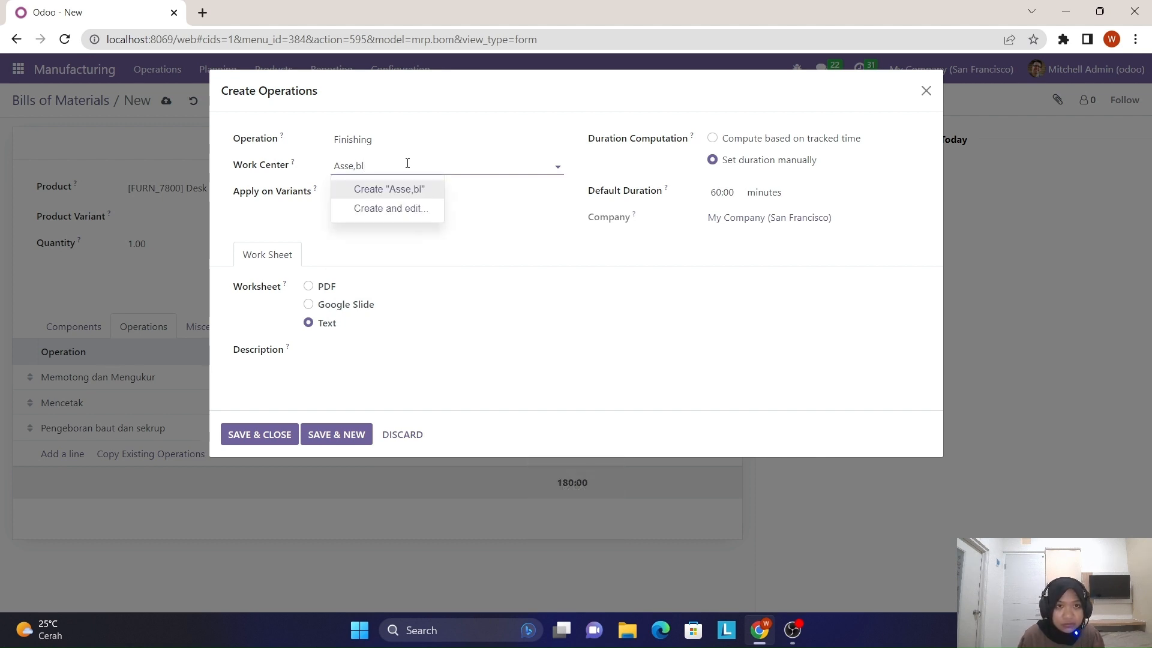
key(BackSpace)
key(BackSpace)
key(BackSpace)
key(BackSpace)
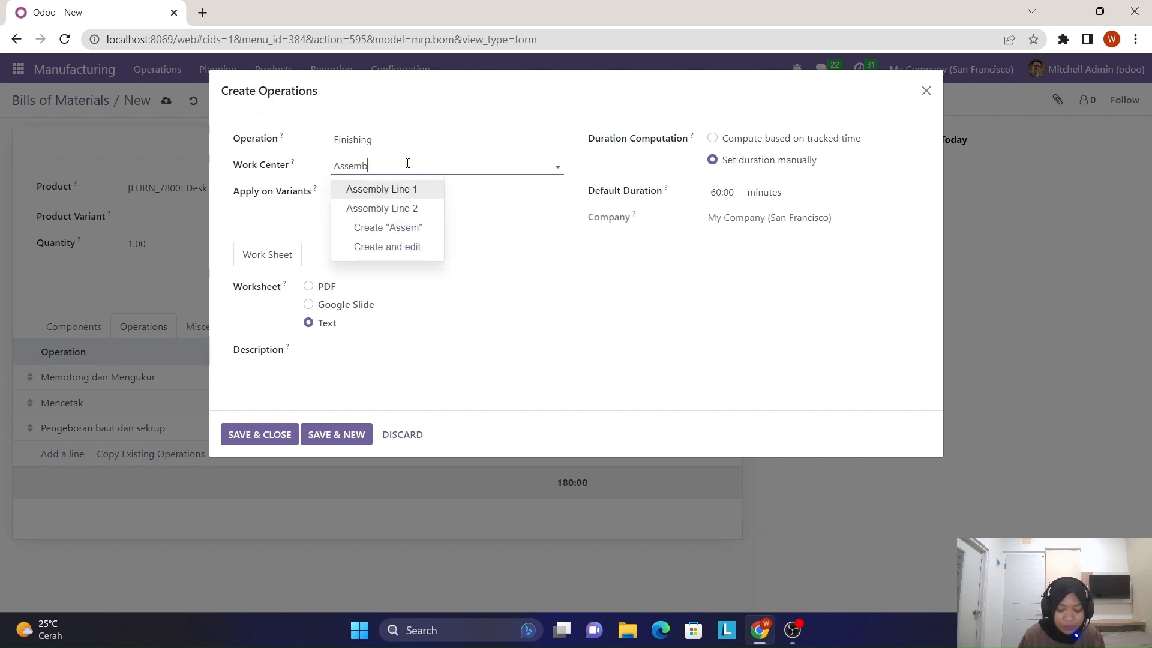
text(mbly)
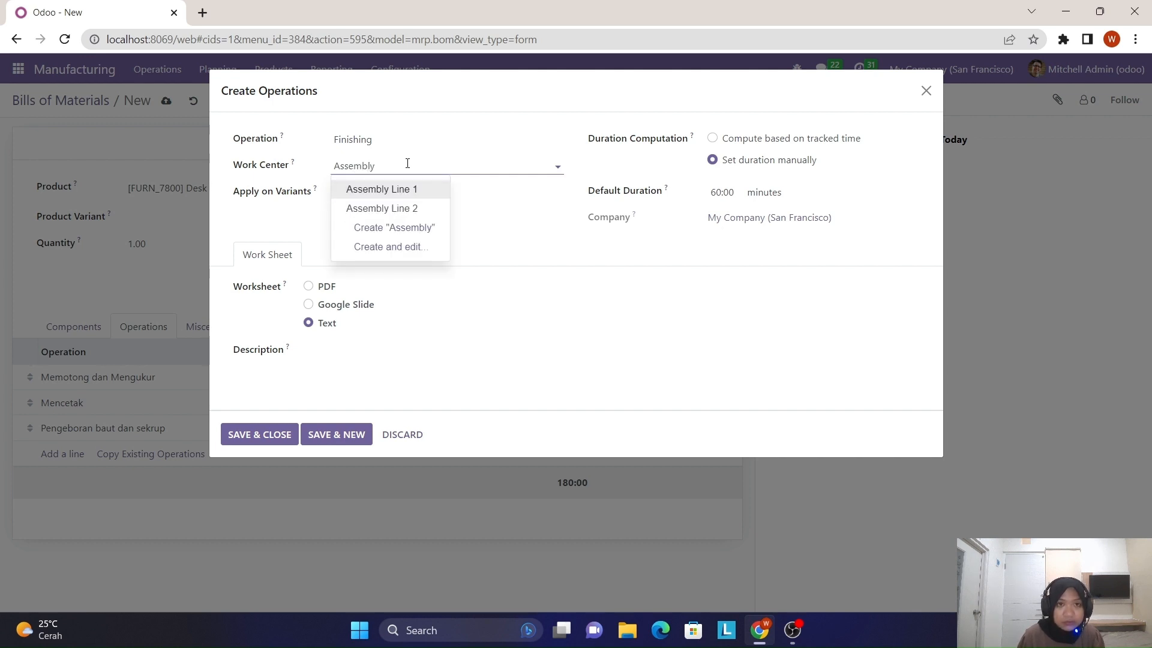
key(Caps_Lock)
text(L)
key(Caps_Lock)
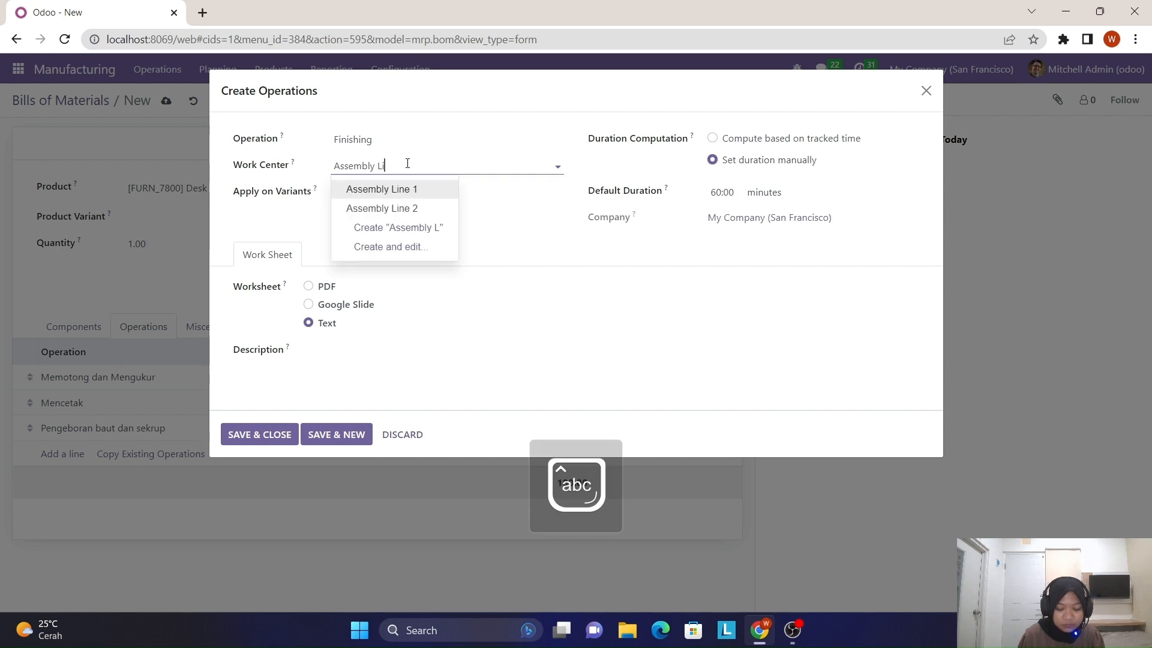
text(ine)
key(Caps_Lock)
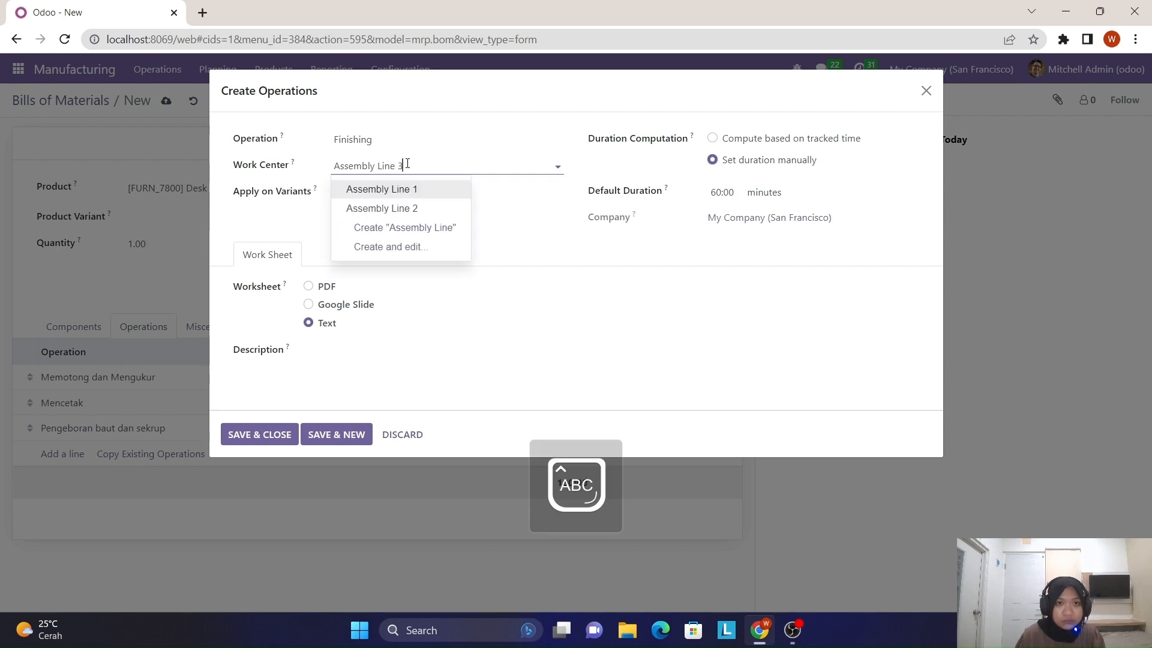
text(3)
click(391, 264)
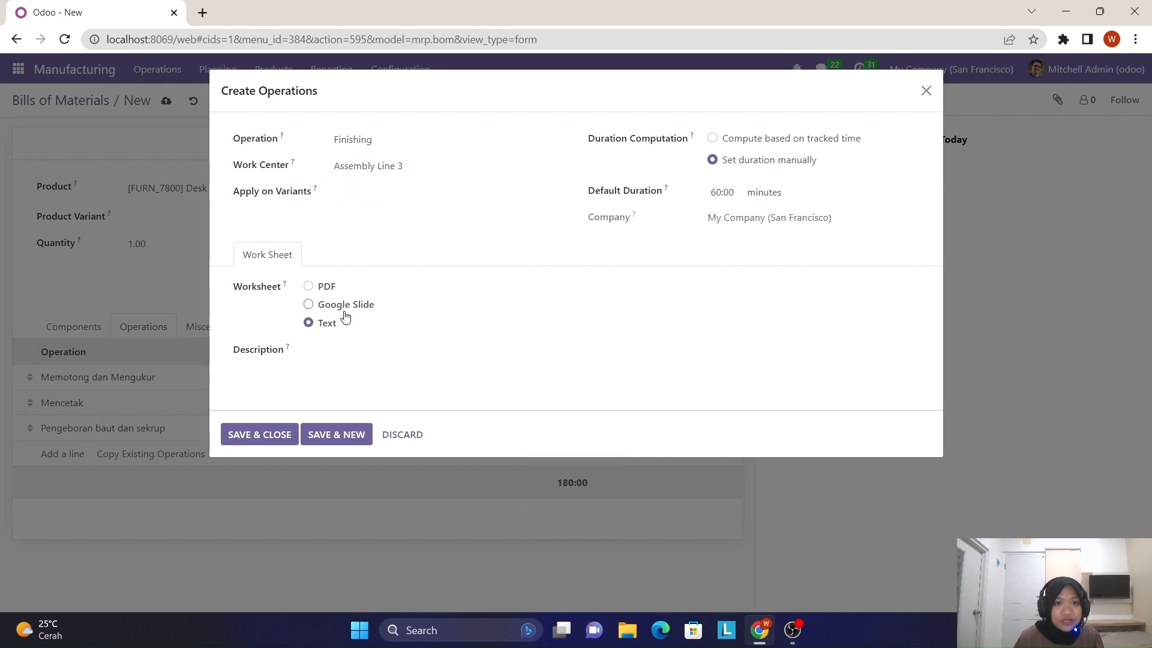
click(268, 438)
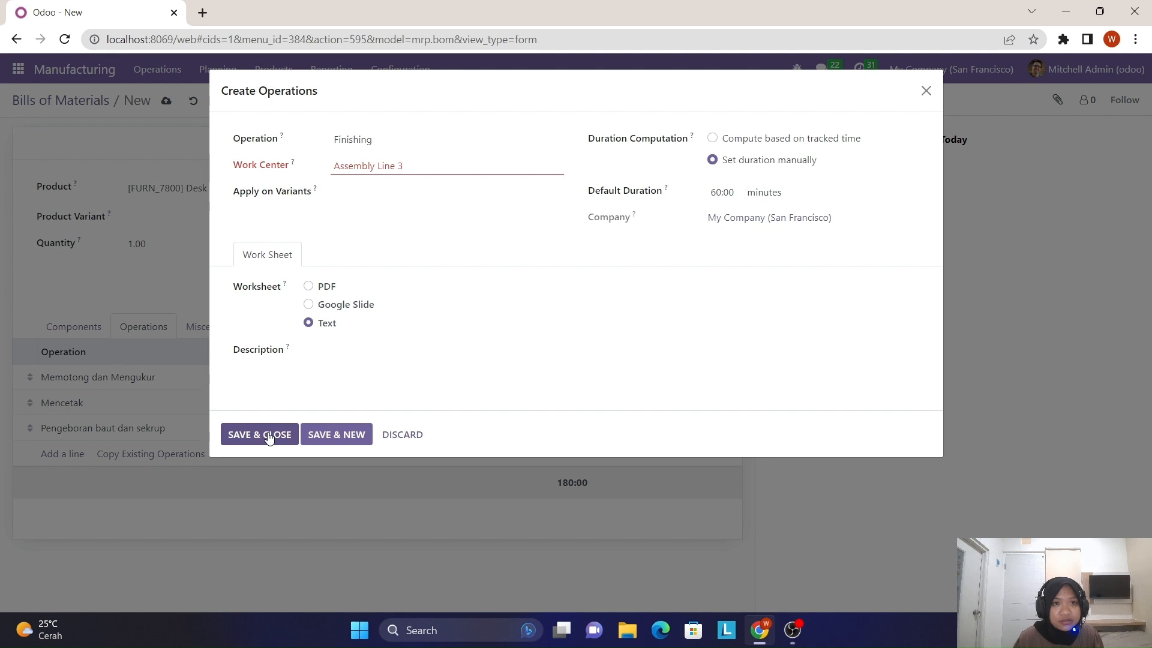
Step: Create Assembly Line 3 as a new work center for the Finishing operation, then save and close the operation
click(436, 163)
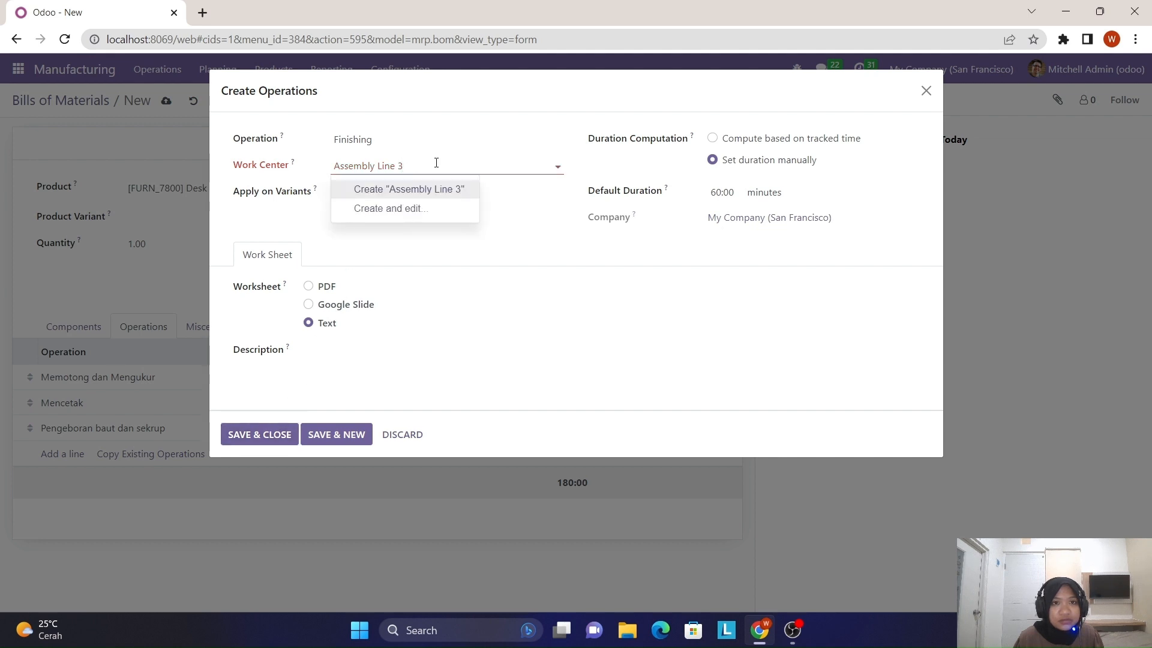
text(Assembly Line 3)
click(441, 188)
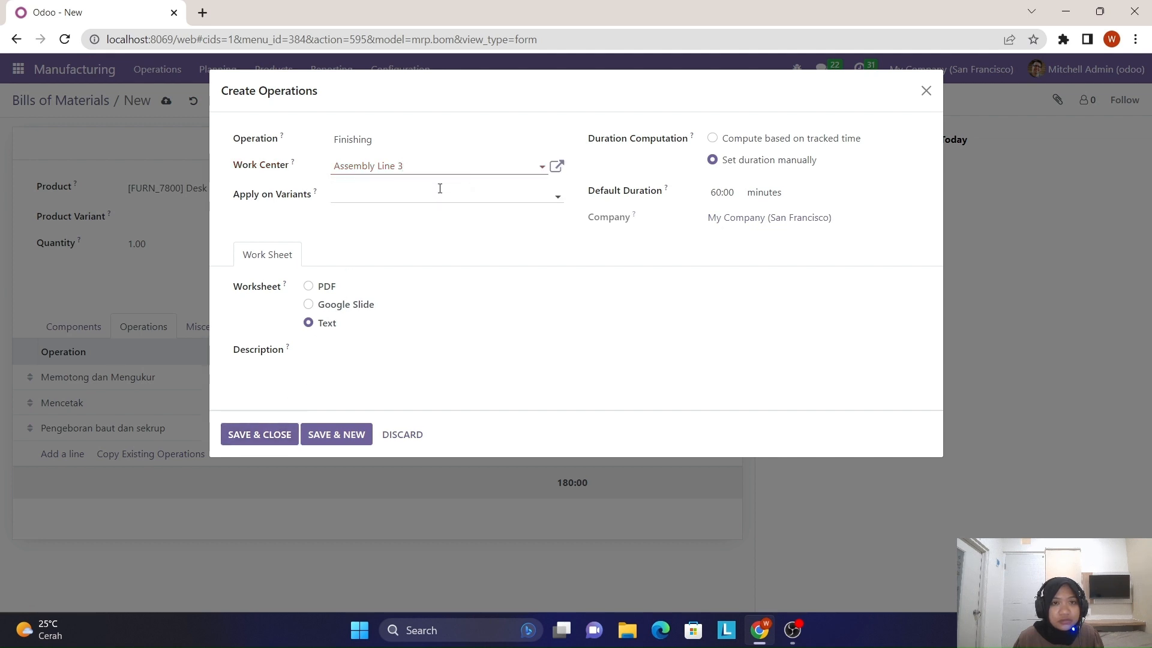
click(286, 436)
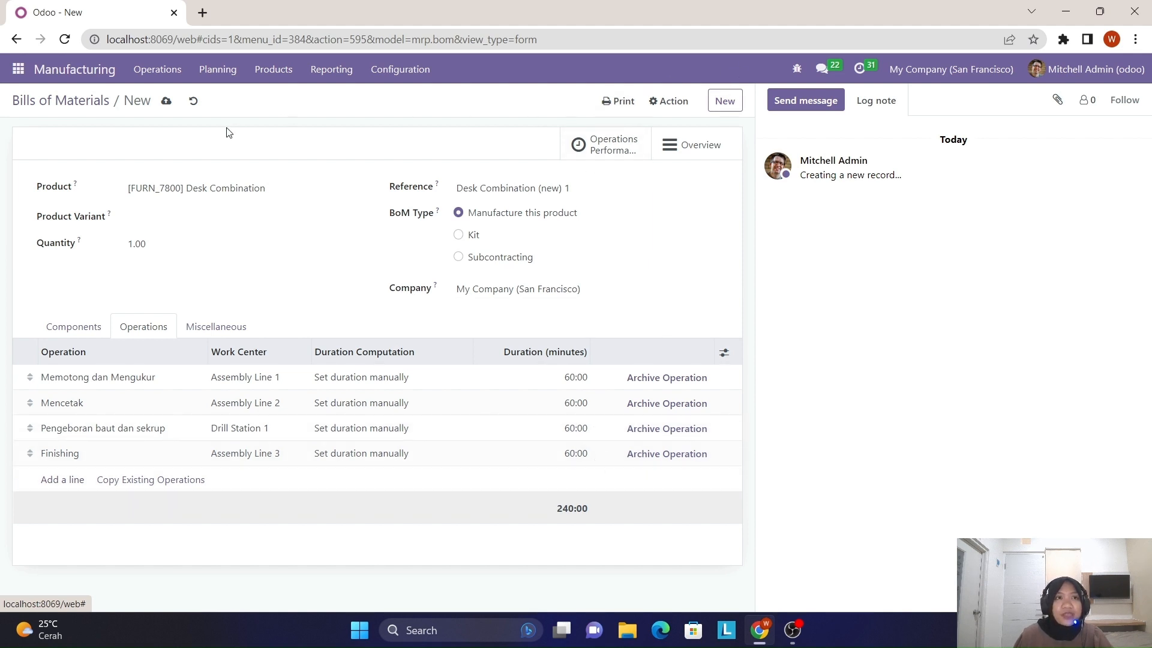
Step: Review the components and operations, save the Desk Combination bill of materials, and open its BoM overview
click(85, 325)
click(141, 325)
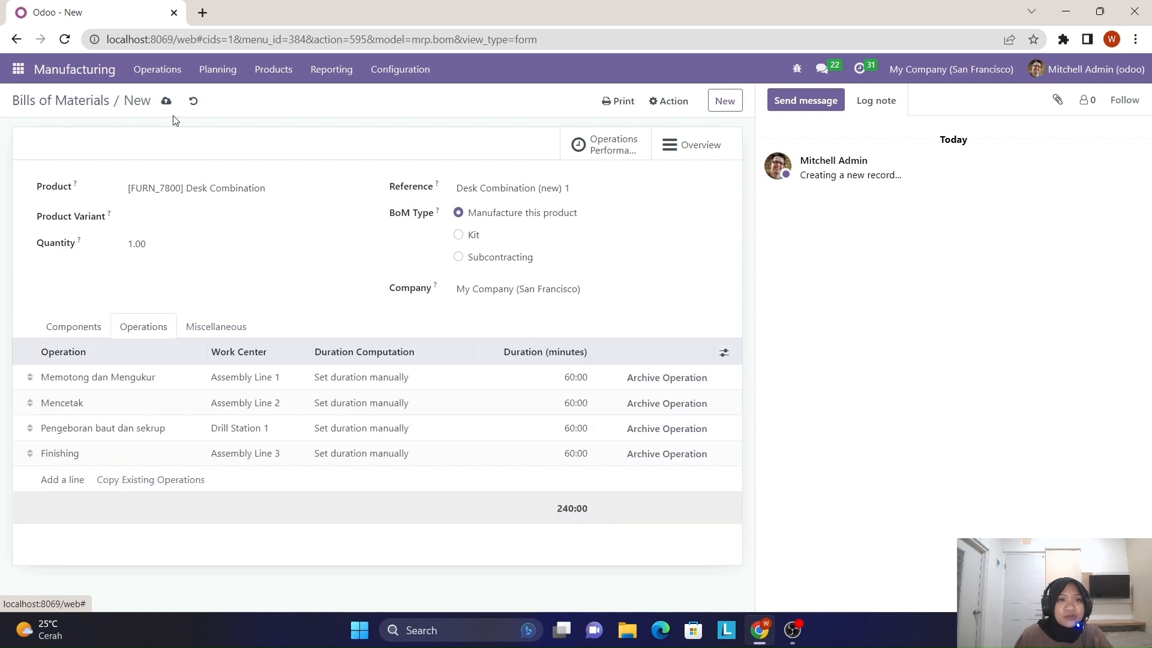
click(166, 101)
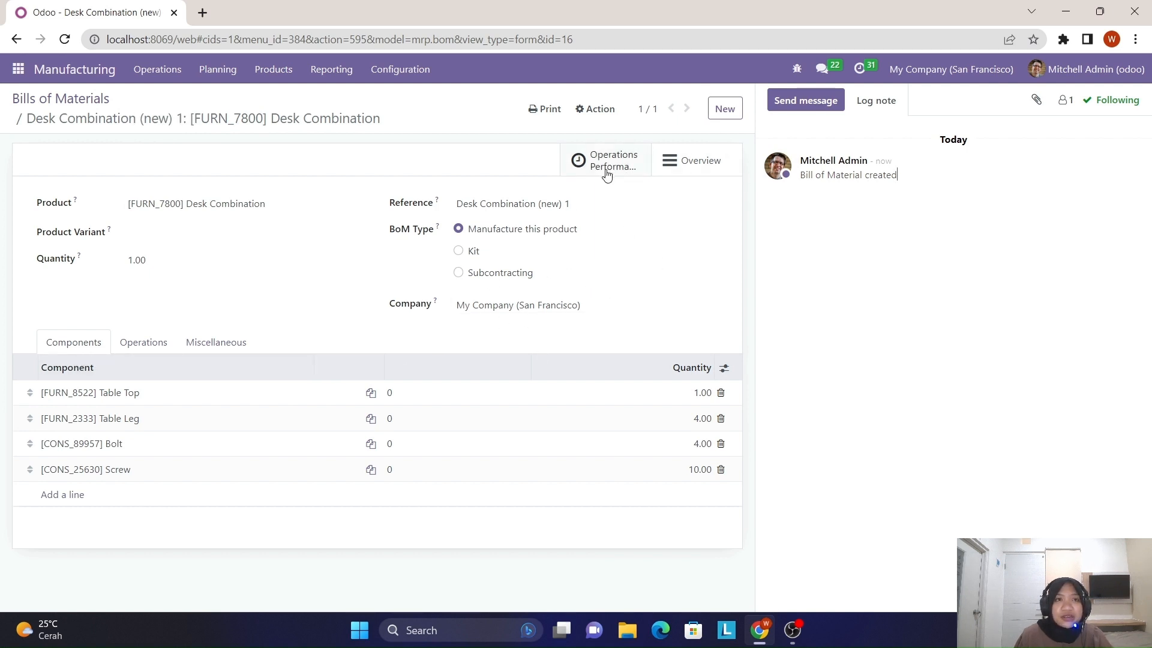
click(682, 168)
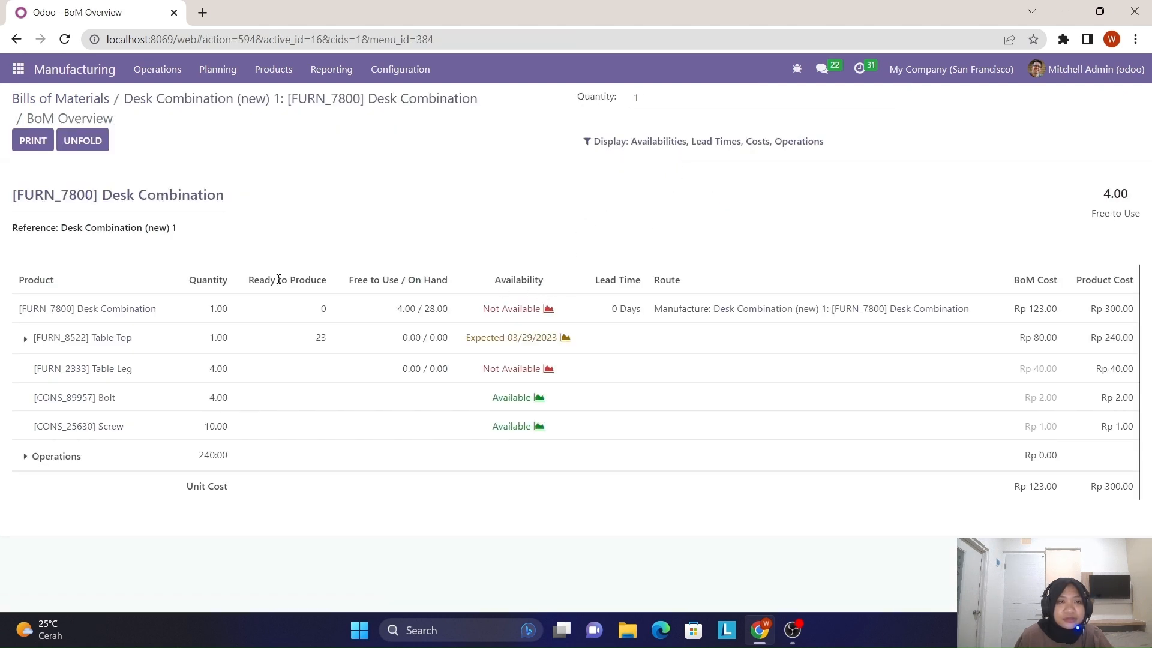
Step: Unfold Table Top, its operations and its Wood Panel in the BoM overview to examine their components, then fold the Table Top operations
click(27, 339)
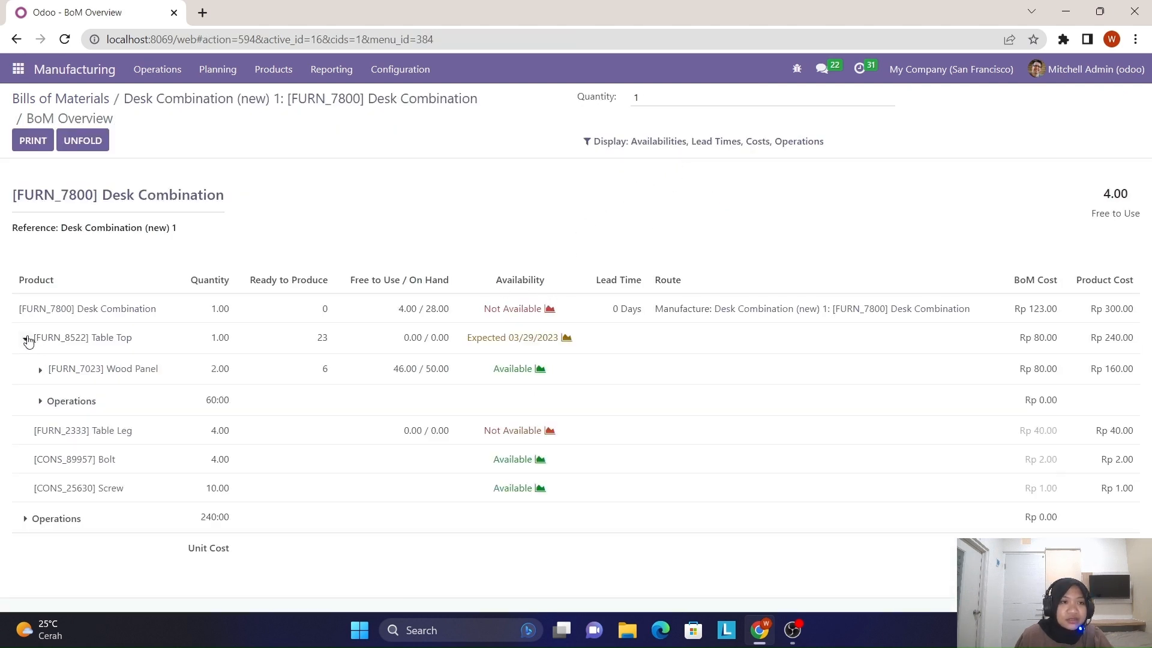
click(39, 402)
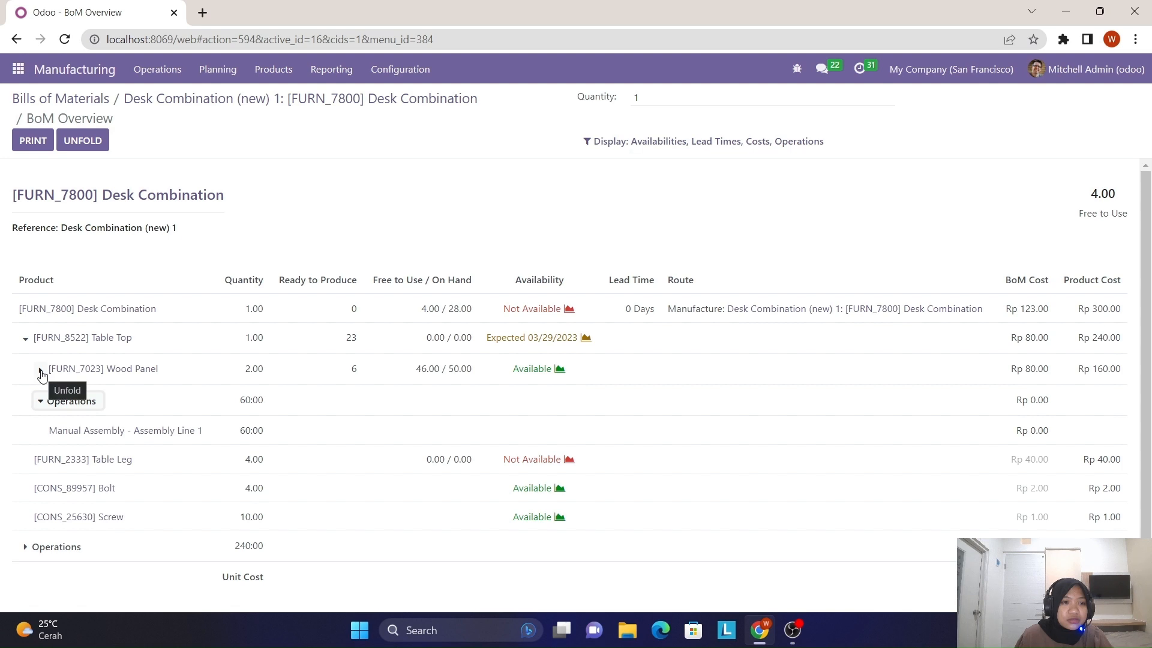
click(41, 371)
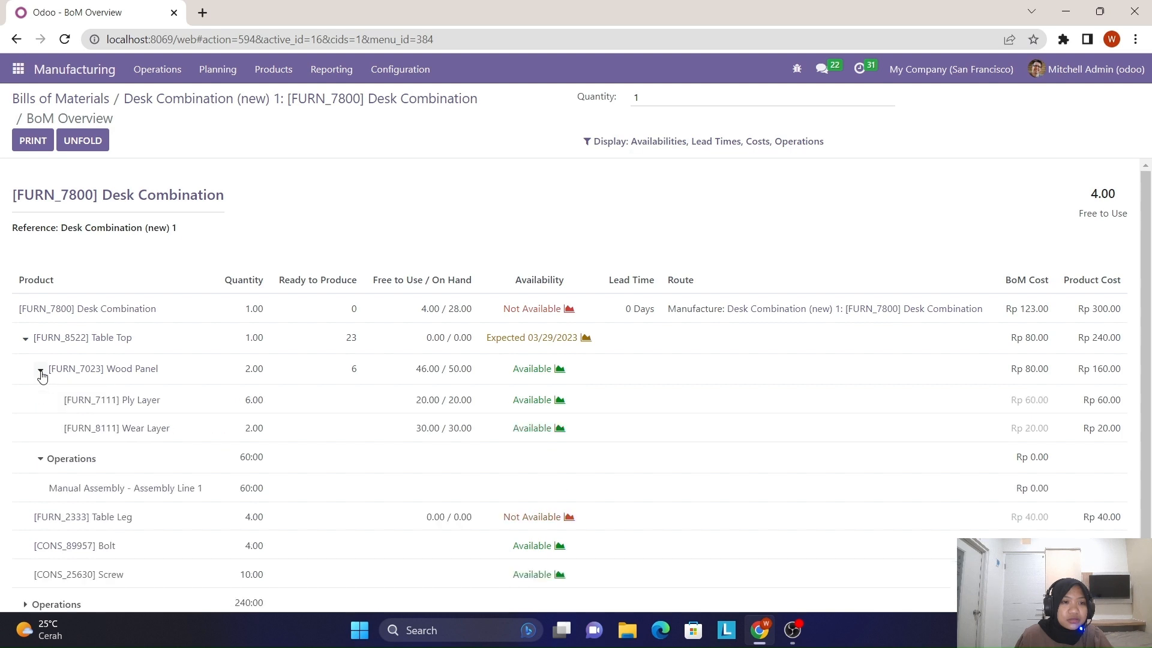
click(44, 465)
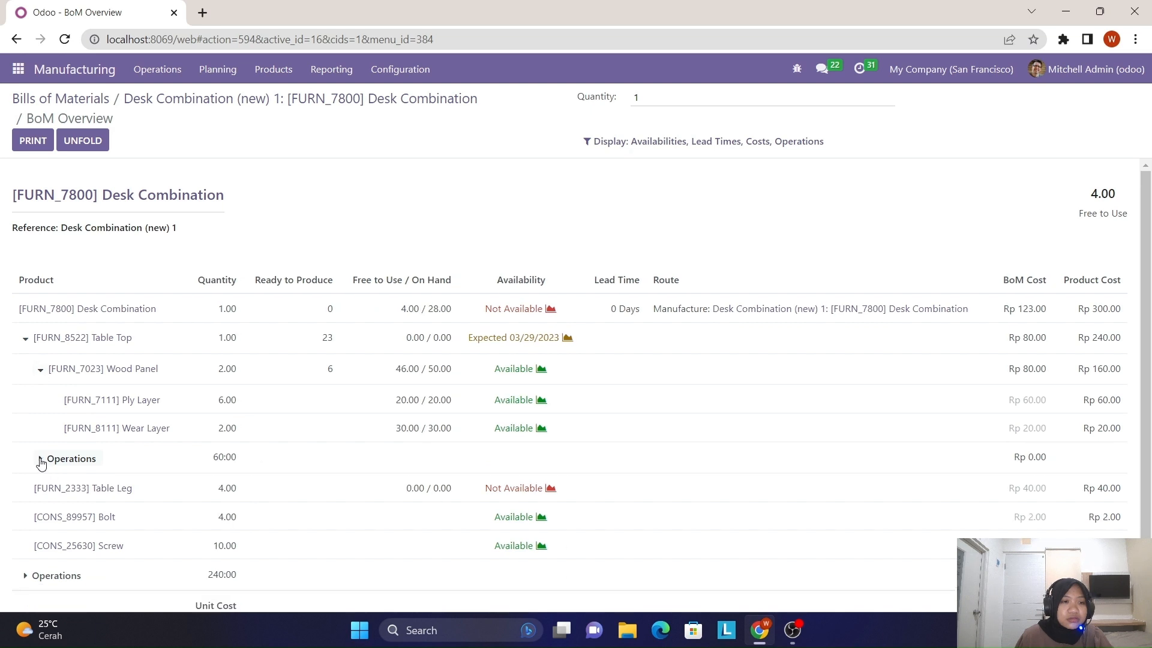
Step: Unfold the Desk Combination's own operations in the BoM overview and examine each operation's work center and duration
scroll(50, 451, down, 1)
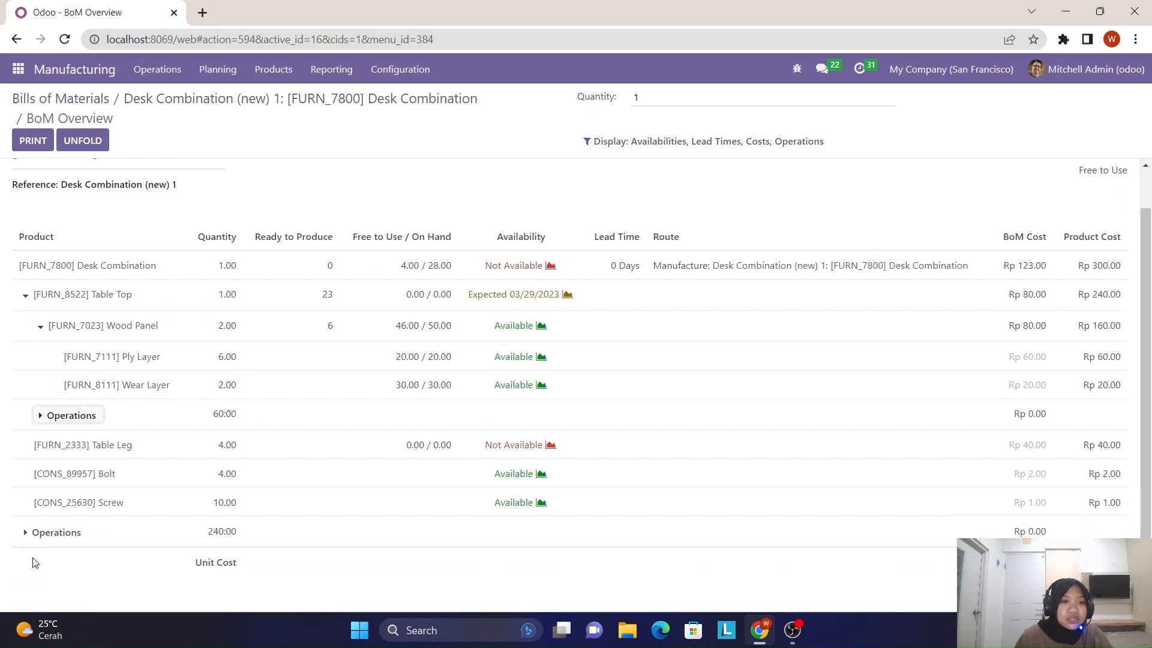
click(26, 534)
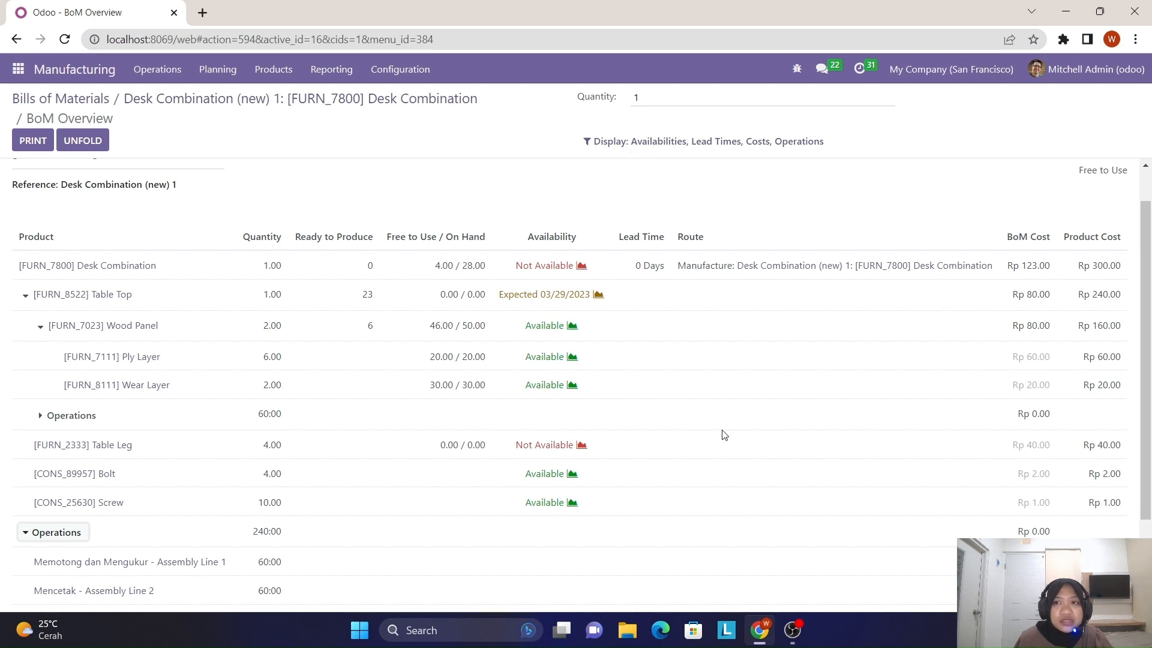
scroll(720, 430, down, 1)
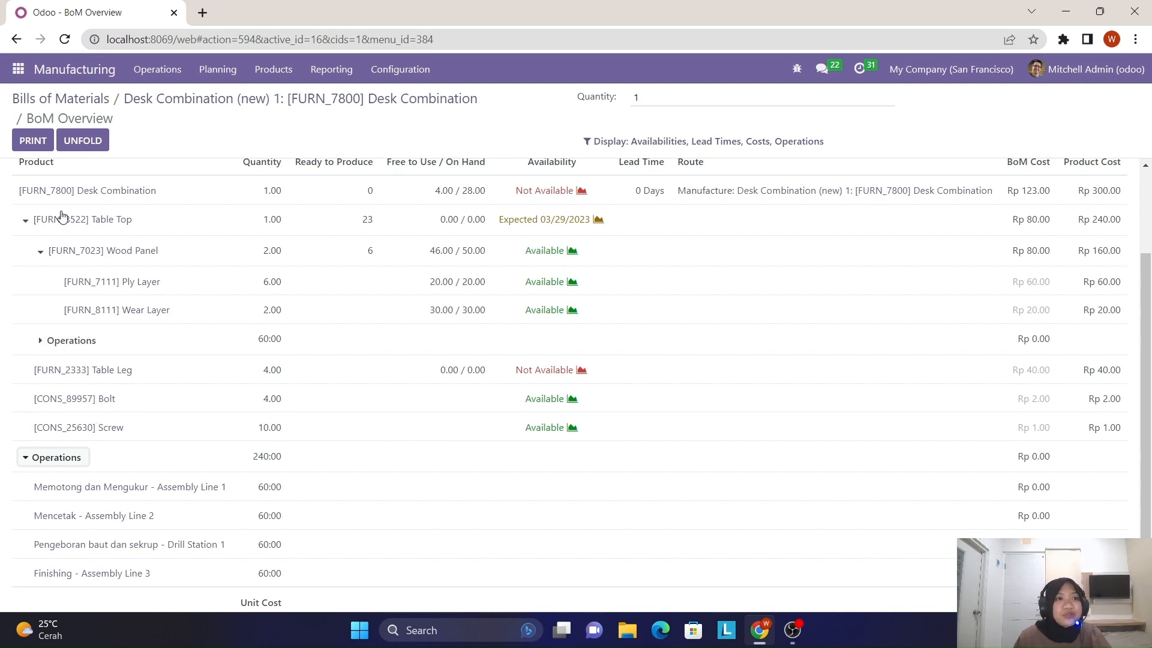
Step: Check the Table Top's operations against the Desk Combination's operations, leaving the Table Top operations unfolded
click(41, 340)
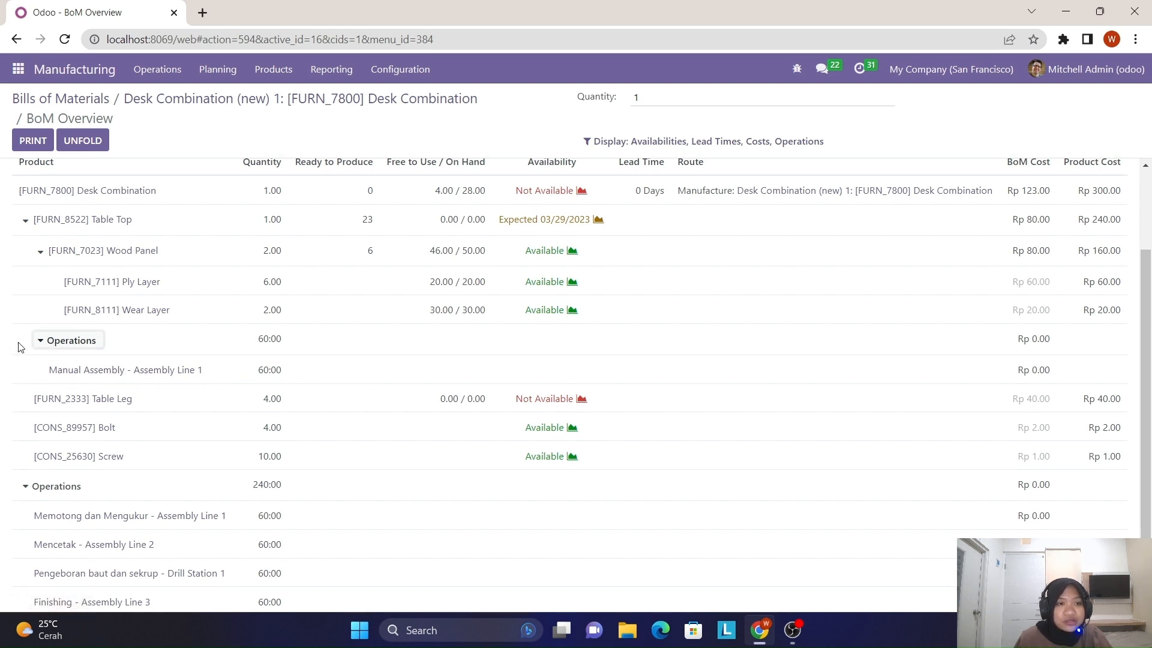
click(39, 340)
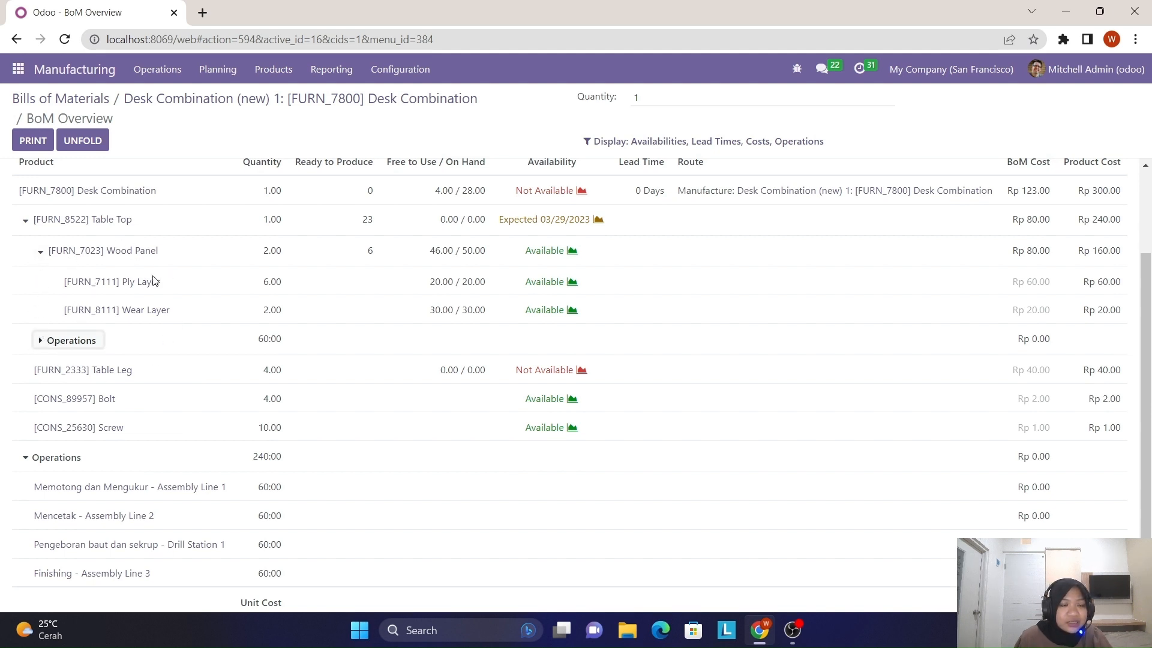
click(42, 340)
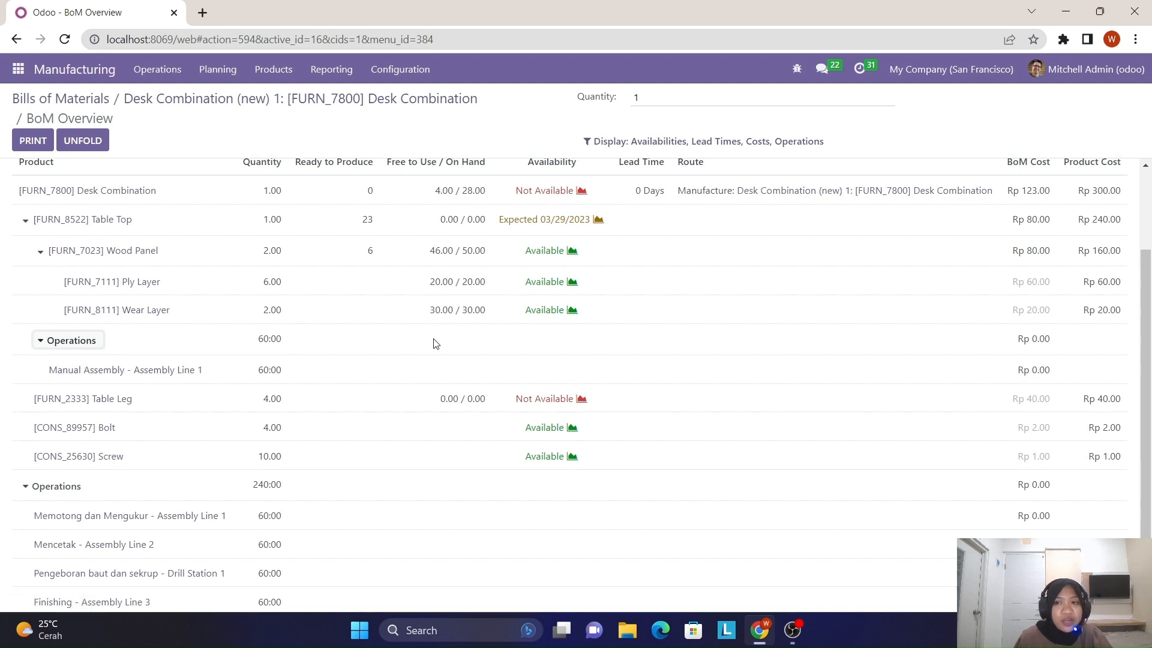
click(41, 340)
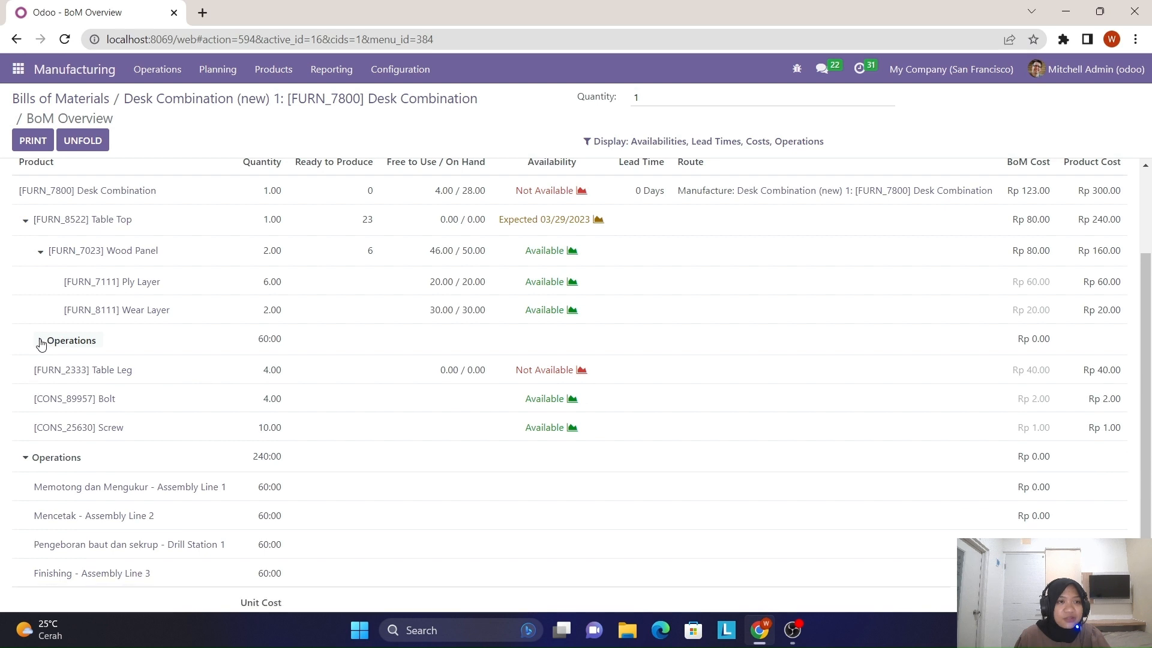
scroll(66, 408, down, 1)
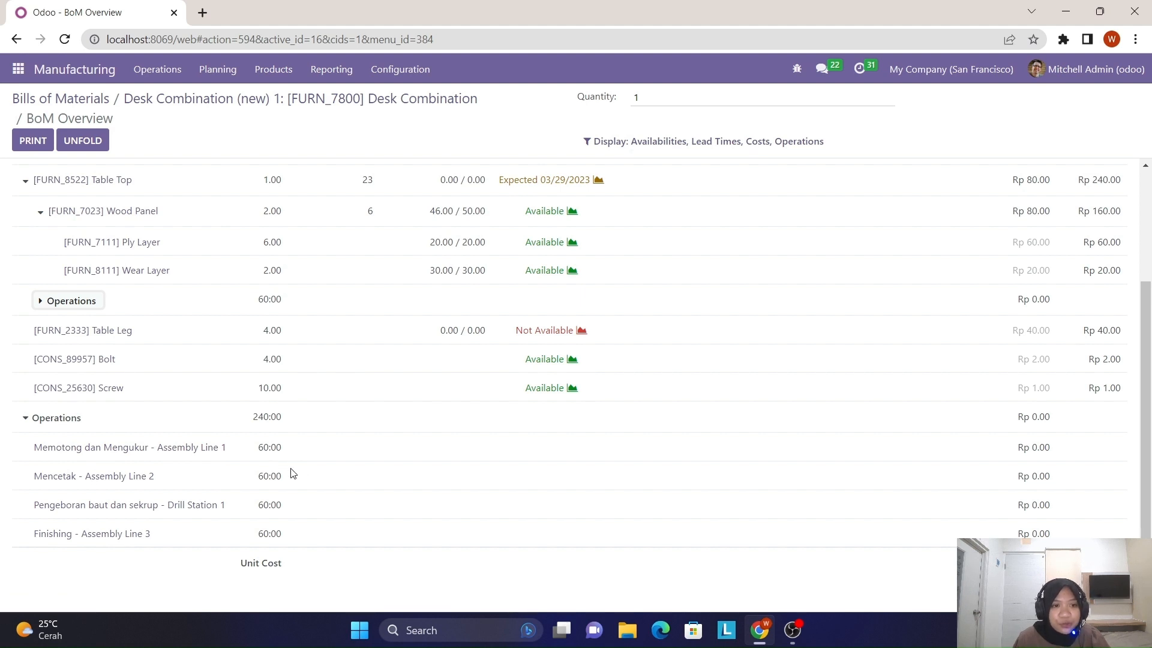
click(45, 303)
scroll(116, 483, down, 1)
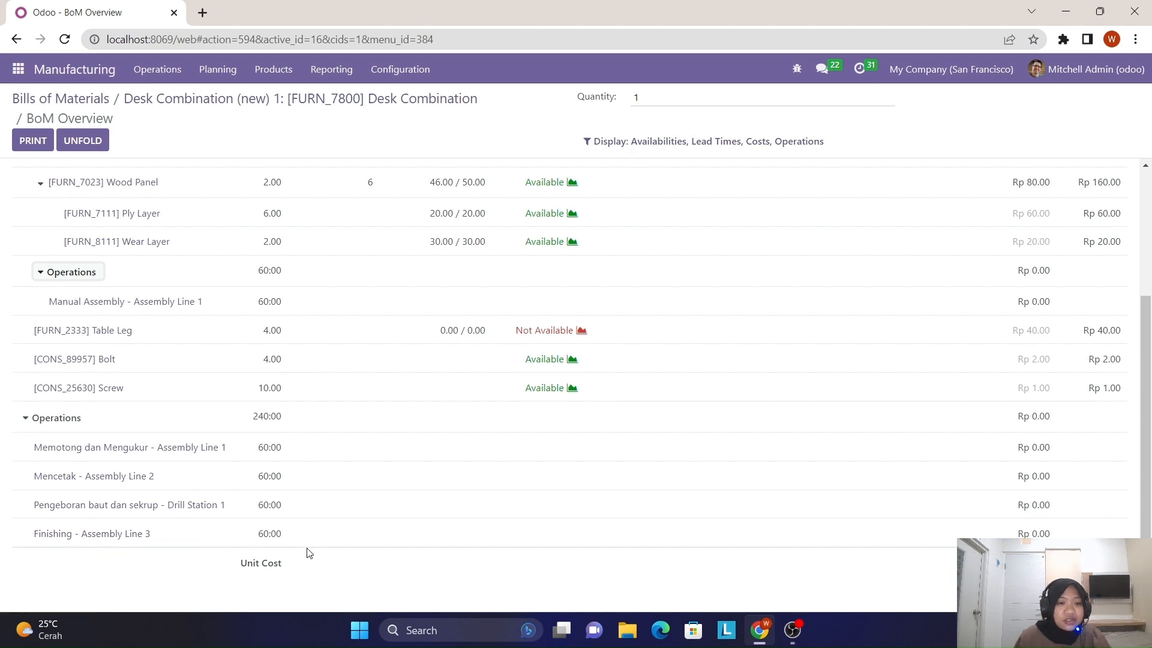
Step: Review the full Desk Combination BoM structure, examining quantities, availability, costs and operations of all components
scroll(285, 544, up, 3)
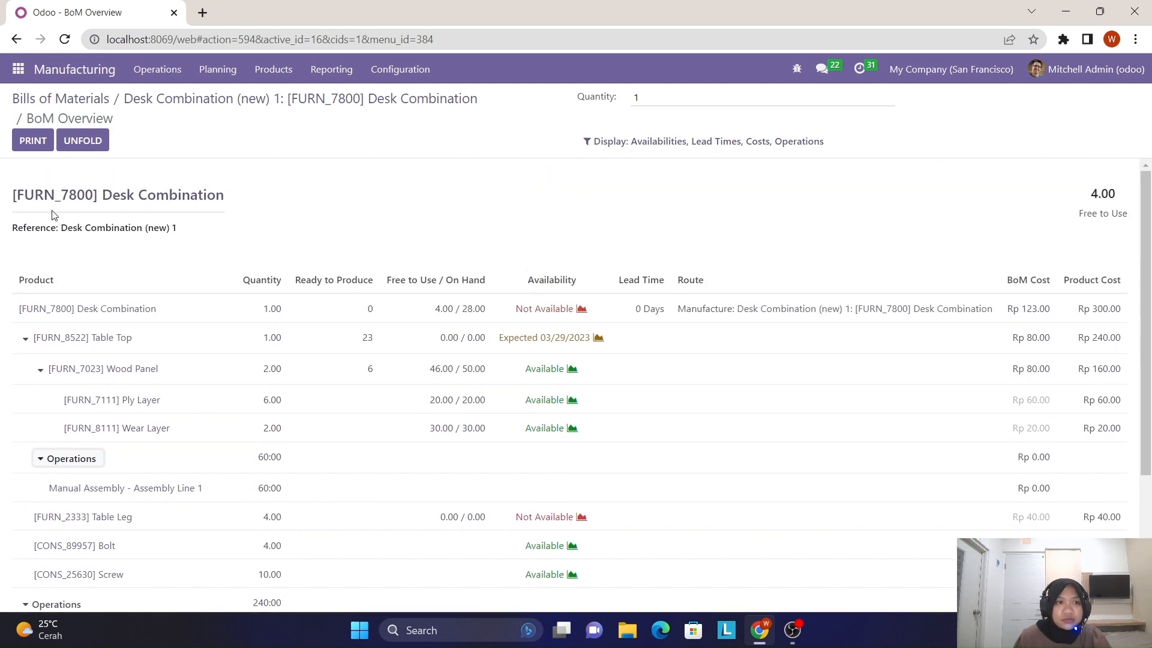
scroll(124, 358, down, 3)
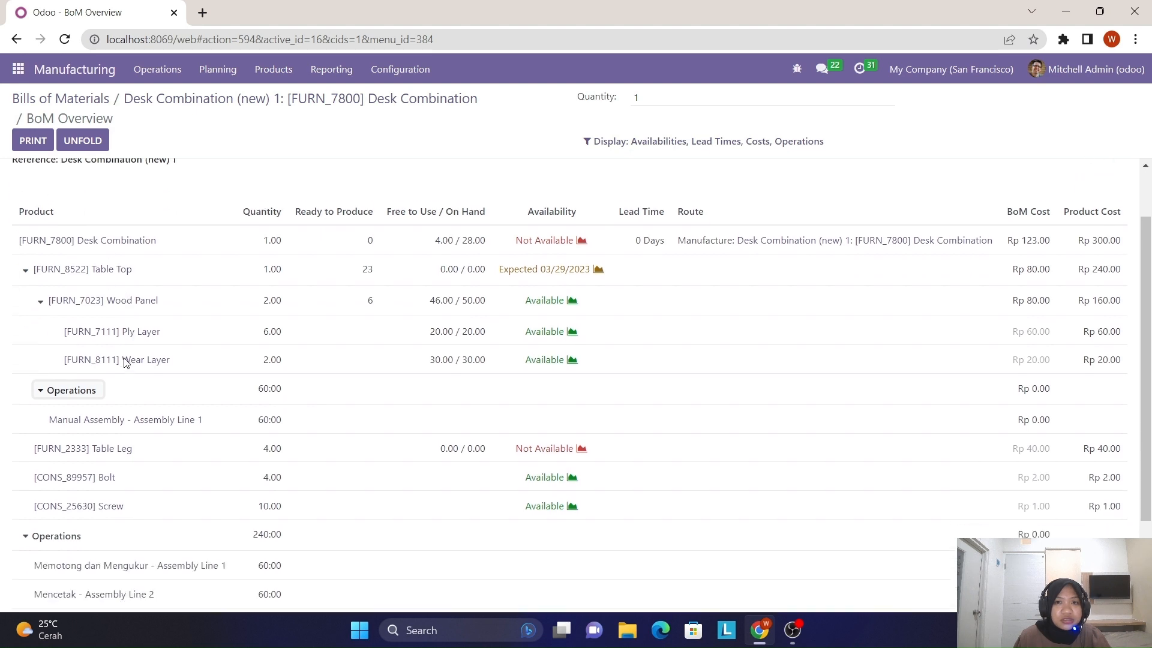
scroll(525, 324, up, 3)
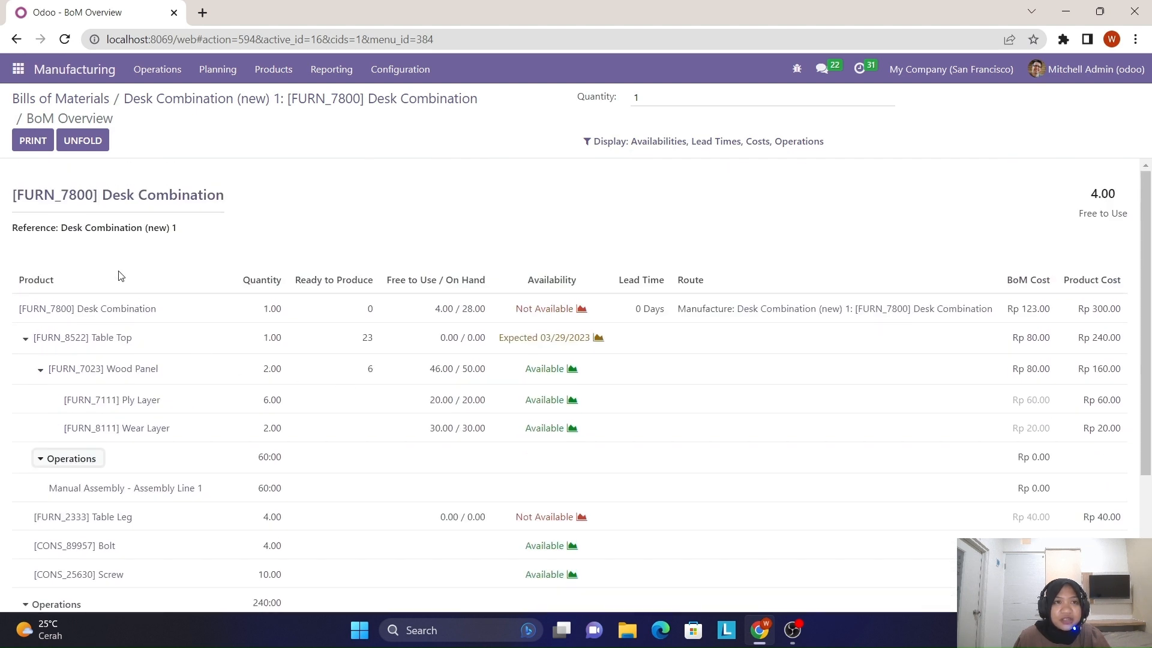
scroll(121, 276, down, 3)
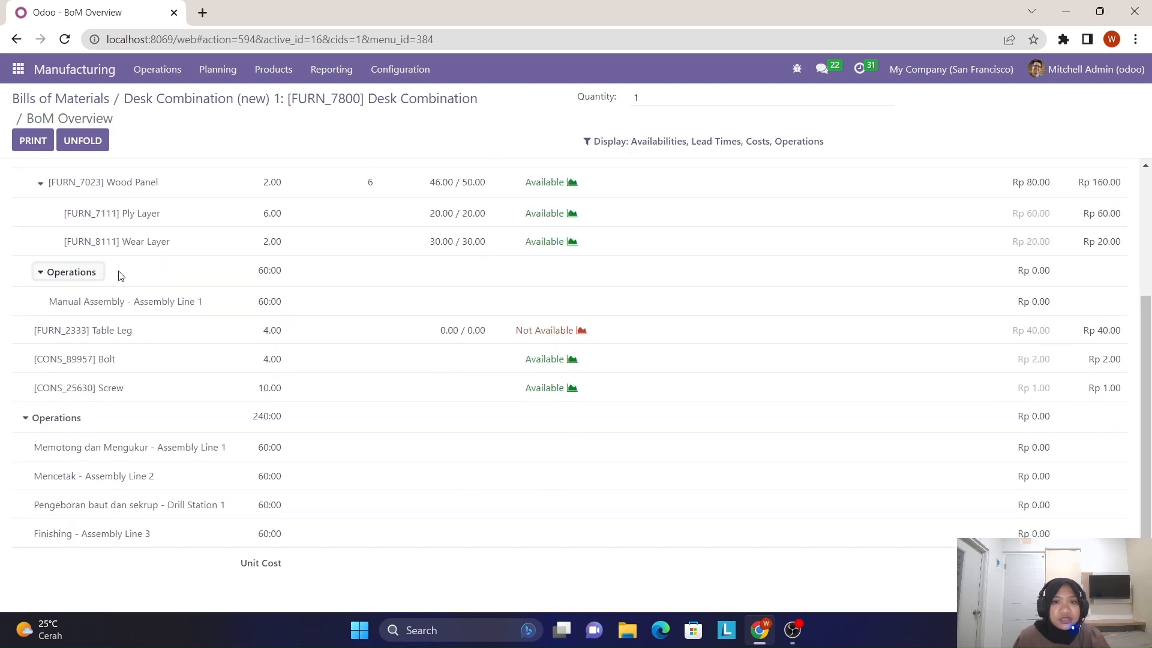
scroll(121, 276, up, 3)
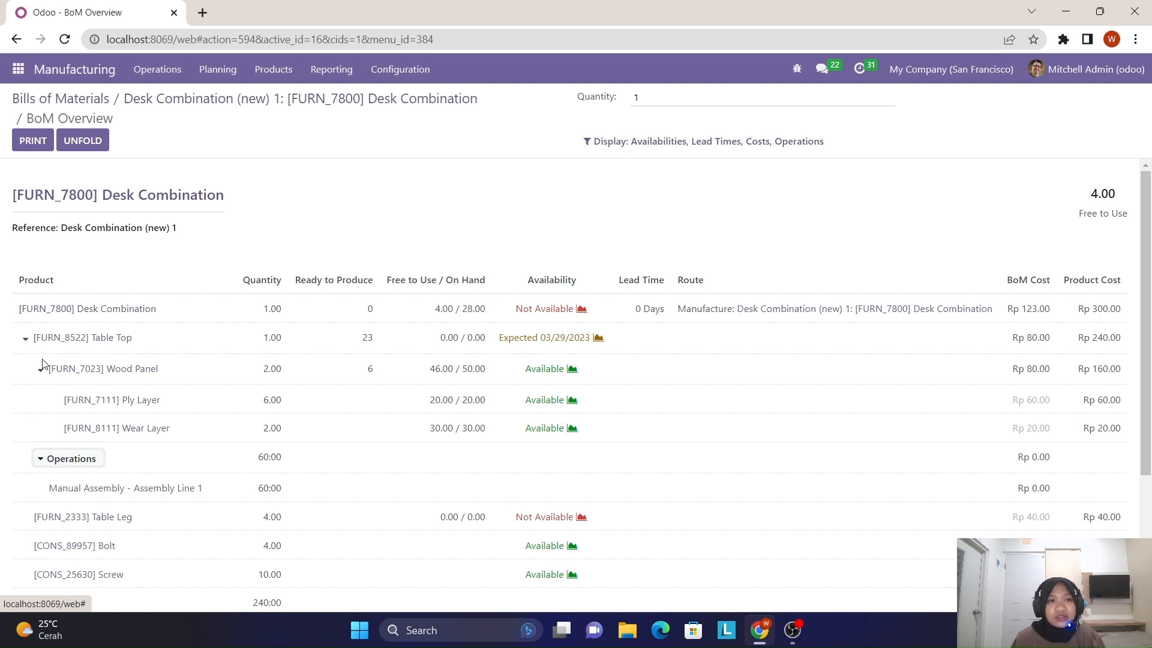
scroll(43, 365, down, 2)
scroll(43, 364, down, 1)
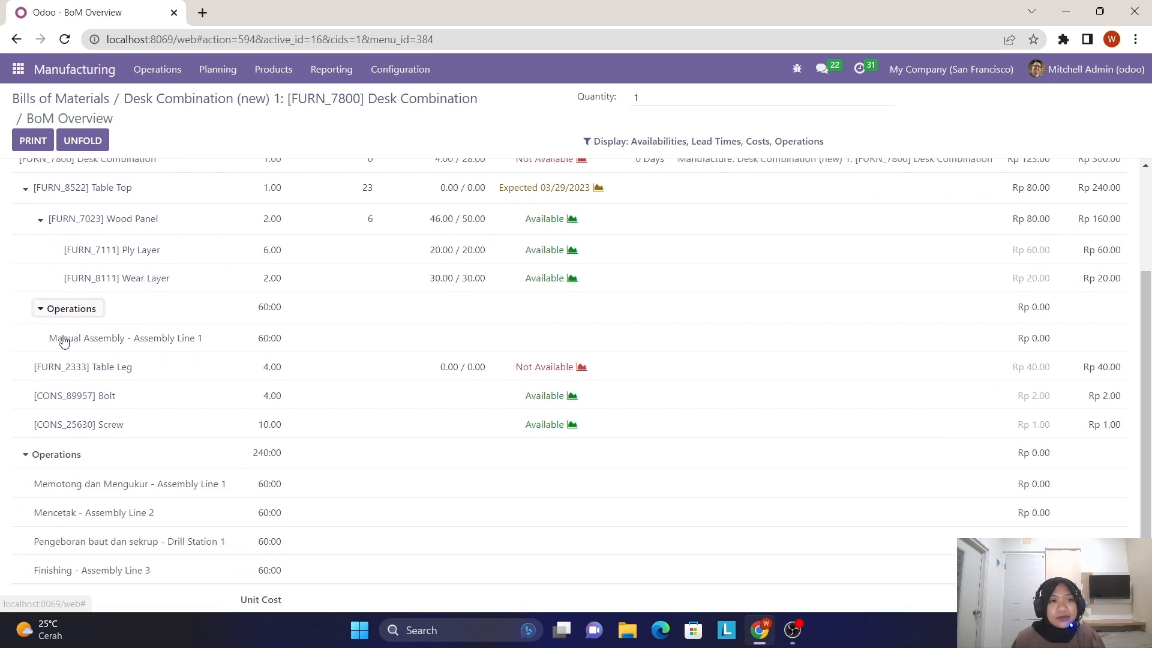
scroll(275, 302, up, 3)
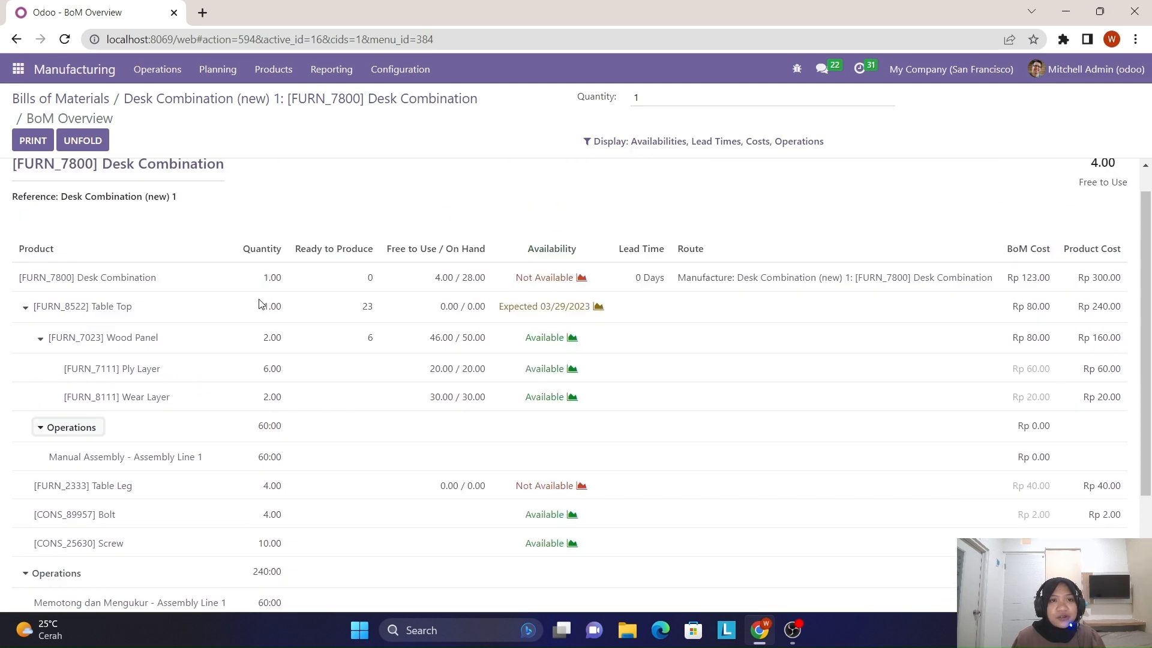
scroll(123, 401, down, 3)
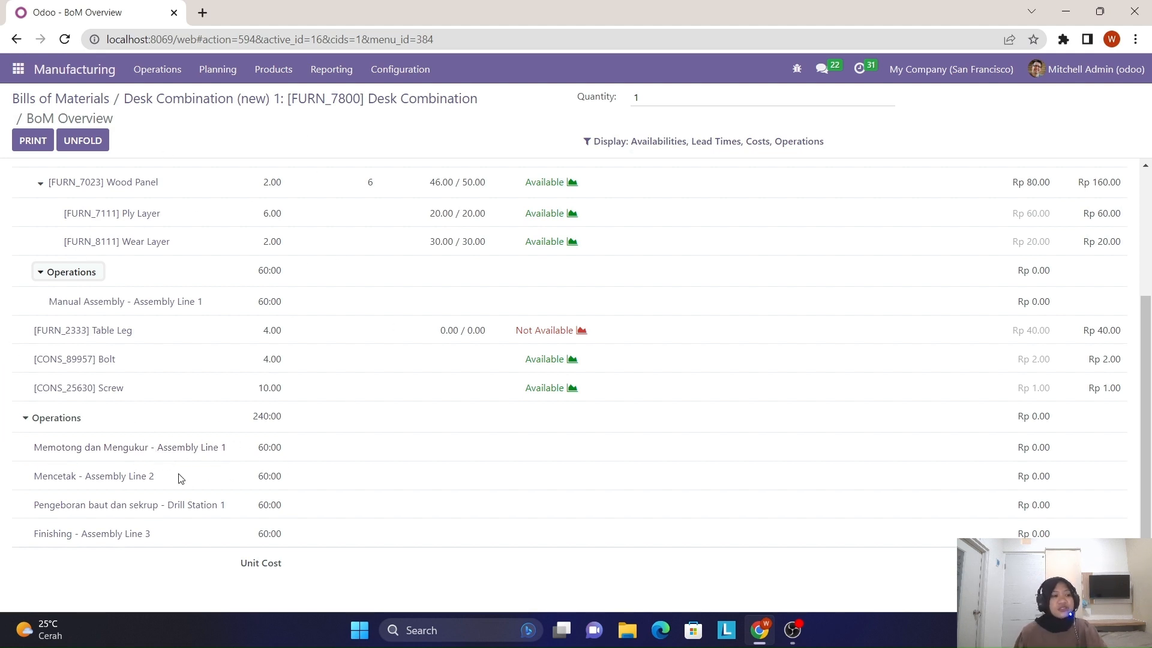
scroll(822, 480, up, 3)
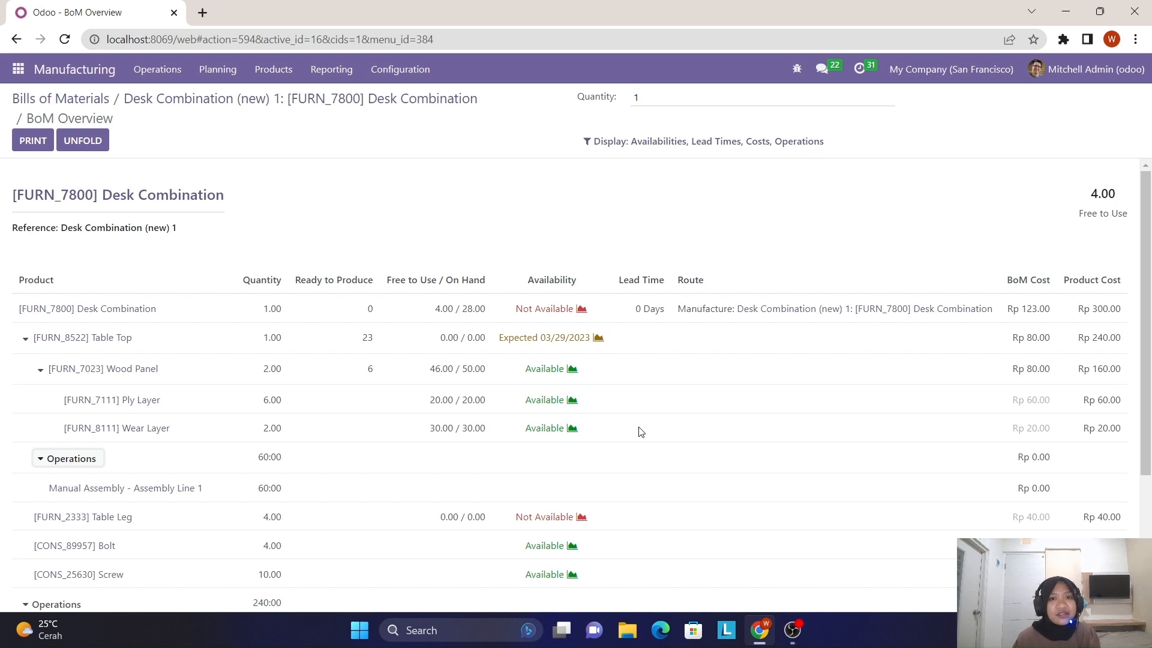
scroll(640, 431, down, 3)
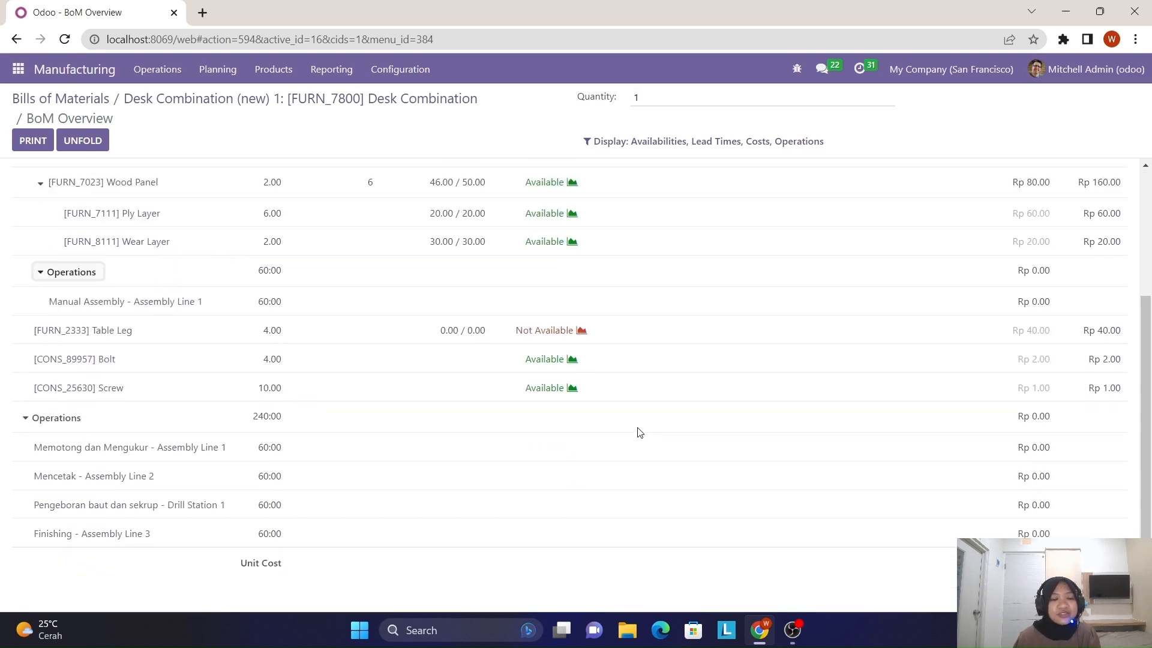